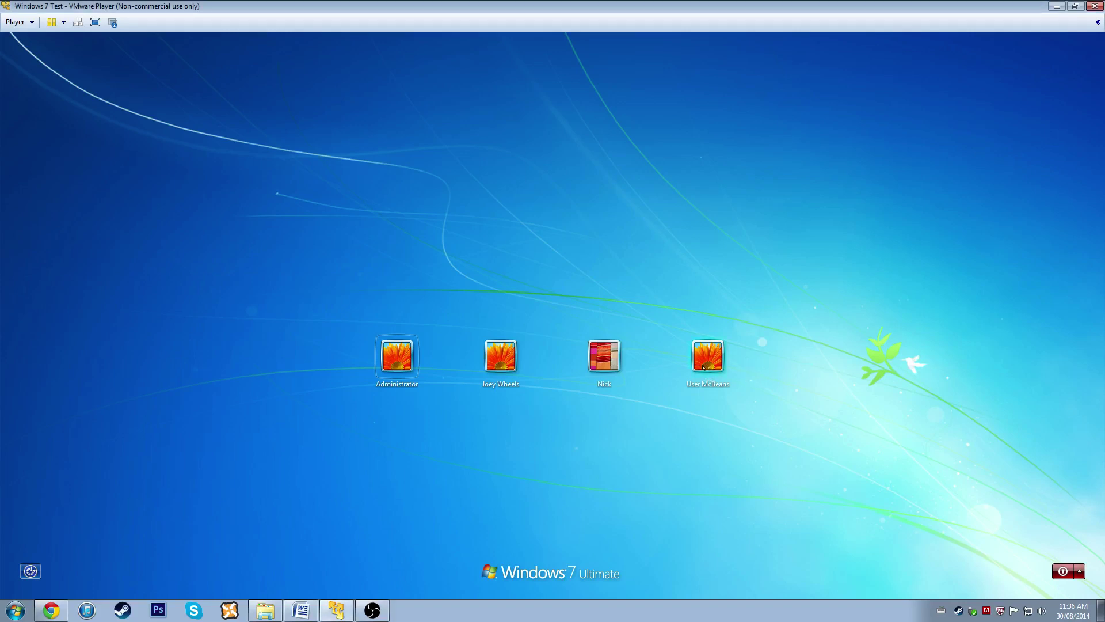
- Sign in to the guest user account from the Windows 7 login screen
{"action": "left_click", "coordinate": [703, 367]}
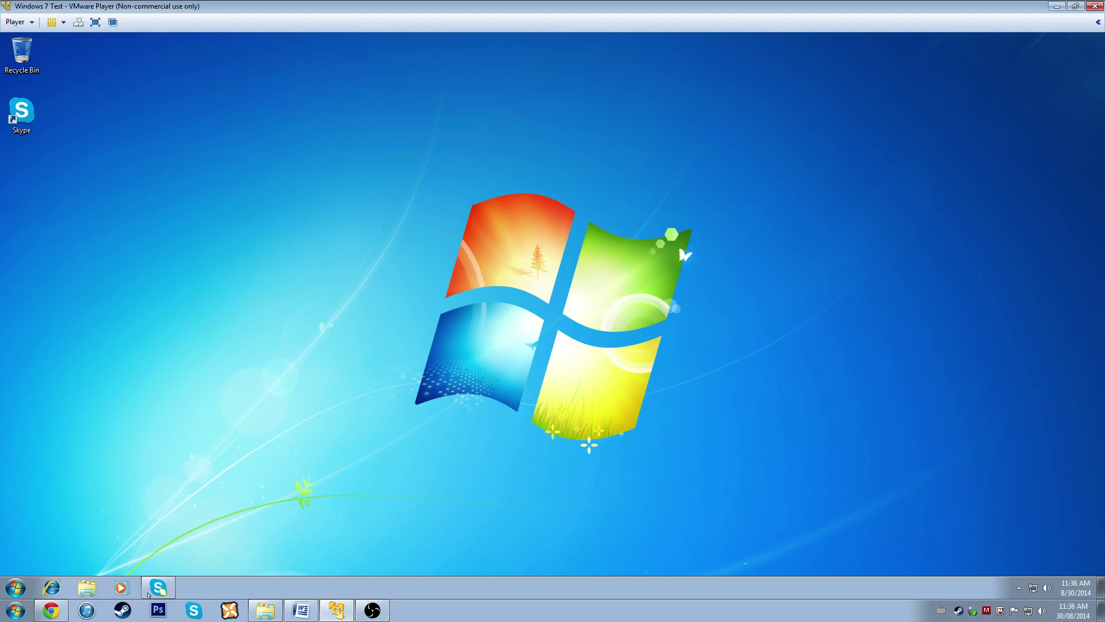
- Search the Start menu for 'msconfig', launch System Configuration, then close it again
{"action": "mouse_move", "coordinate": [162, 590]}
{"action": "left_click", "coordinate": [18, 592]}
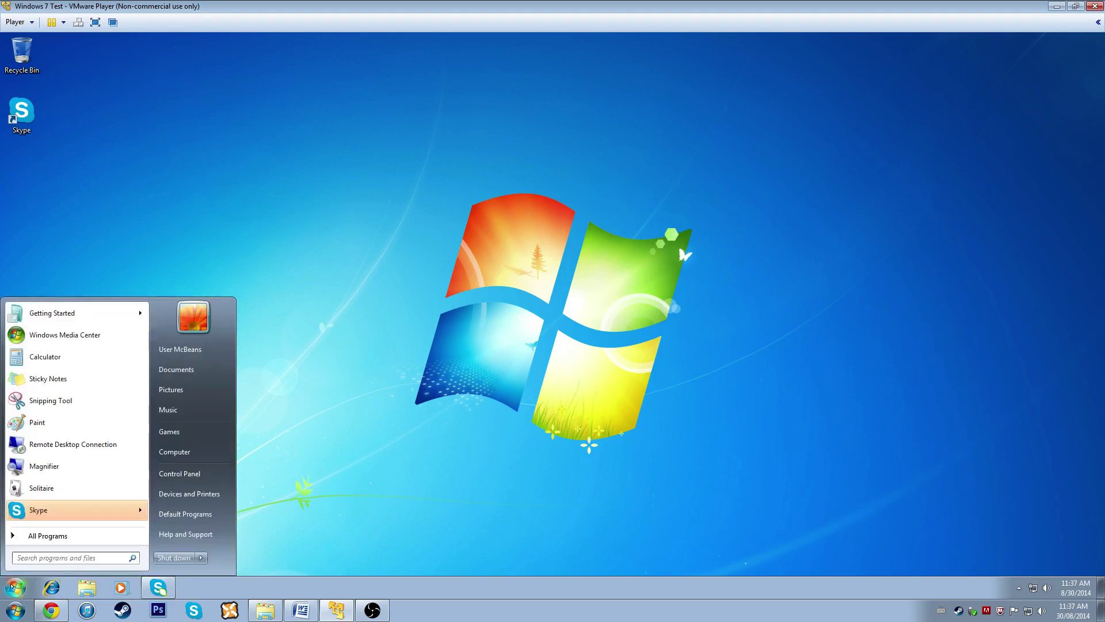
{"action": "left_click", "coordinate": [51, 558]}
{"action": "type", "text": "msconi"}
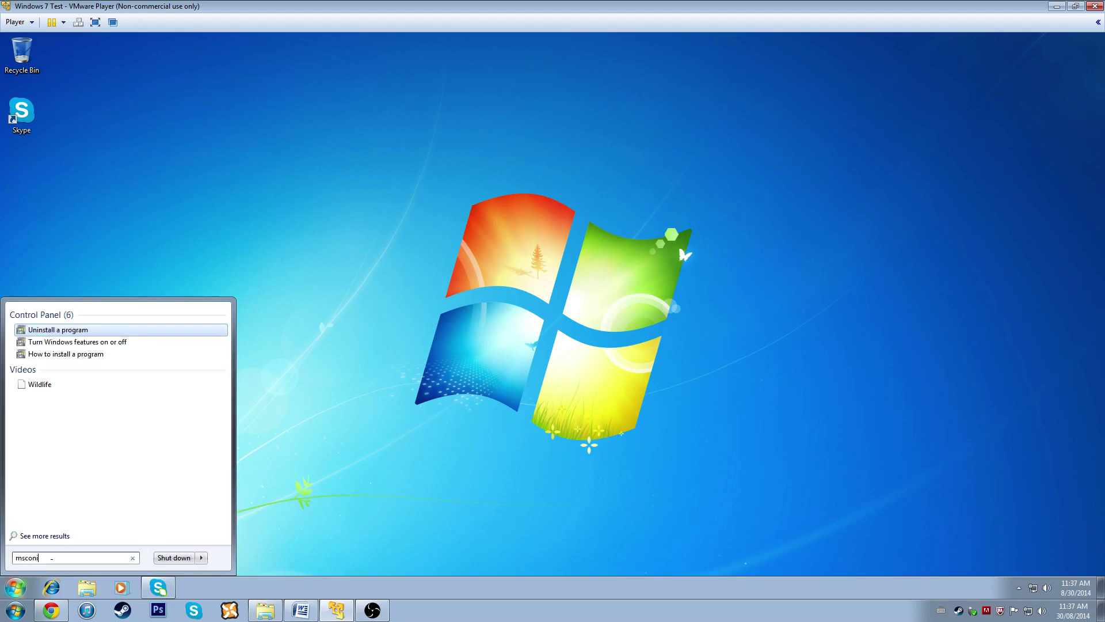
{"action": "key", "text": "BackSpace"}
{"action": "type", "text": "fig"}
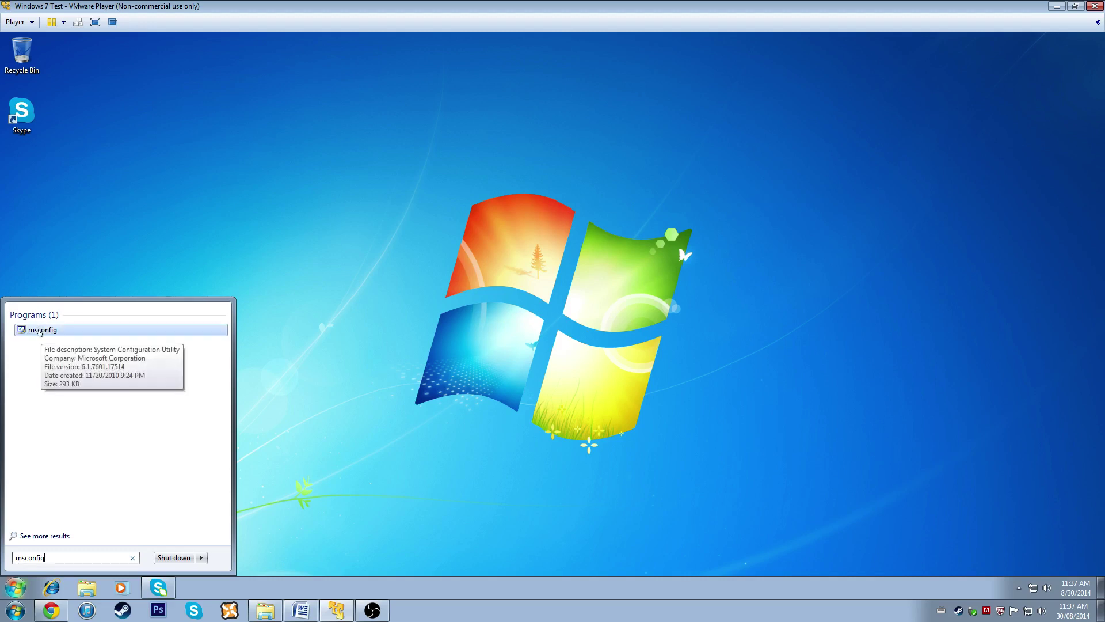
{"action": "left_click", "coordinate": [40, 332]}
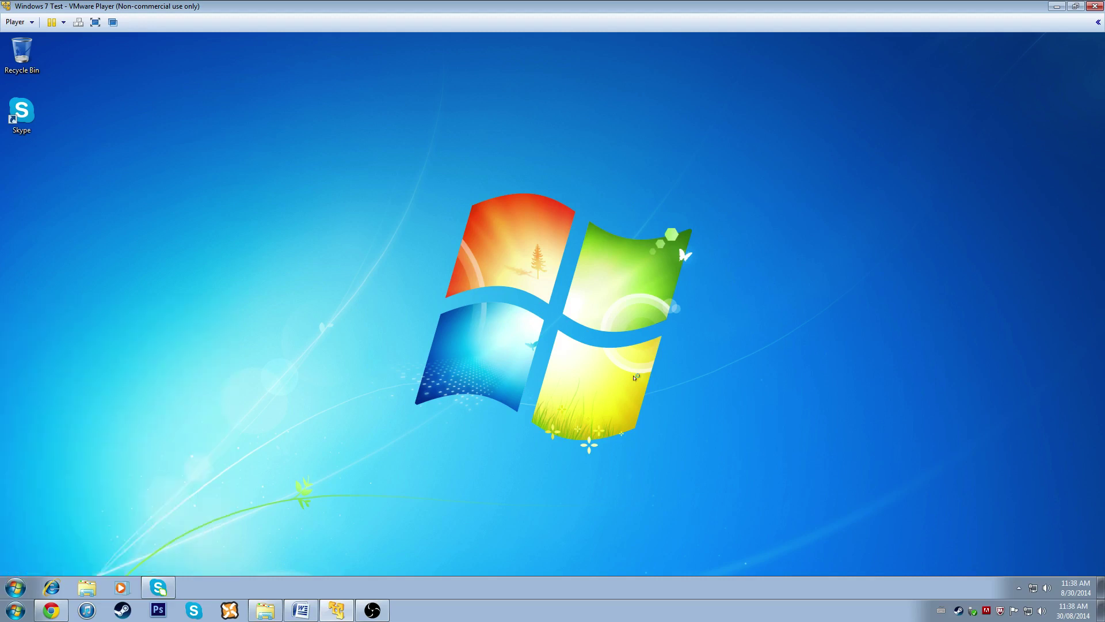
{"action": "left_click", "coordinate": [706, 202]}
- Run msconfig.exe from the Win+R Run prompt to reopen System Configuration
{"action": "key", "text": "super+r"}
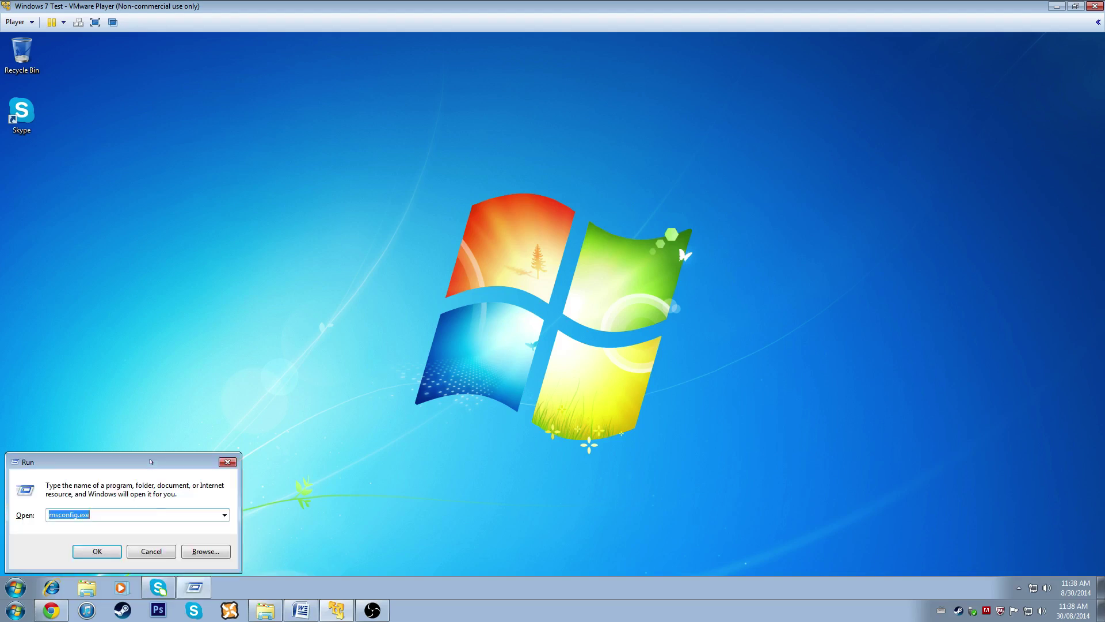
{"action": "left_click", "coordinate": [227, 462]}
{"action": "left_click", "coordinate": [130, 515]}
{"action": "left_click", "coordinate": [97, 551]}
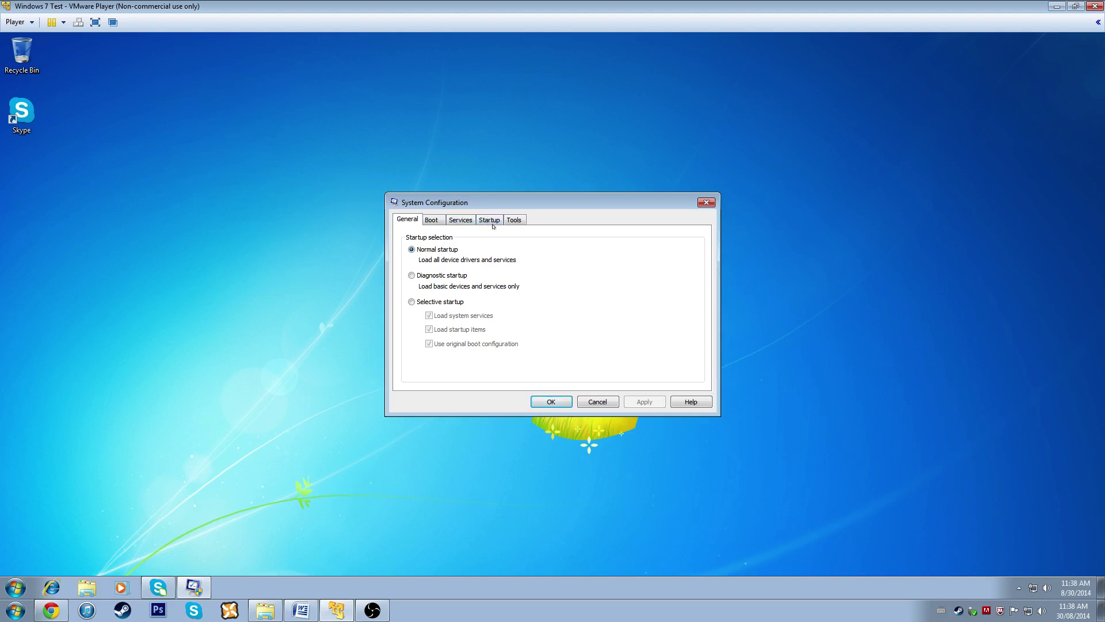
- Uncheck the Skype startup item, apply the change, and switch to the Services list
{"action": "left_click", "coordinate": [493, 217]}
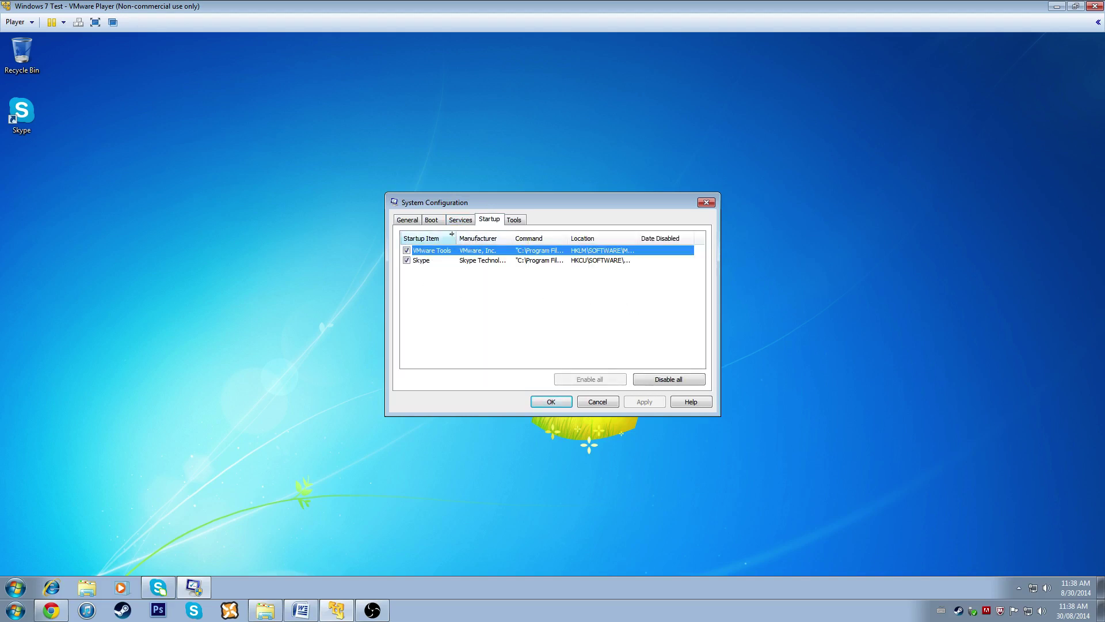
{"action": "left_click_drag", "start_coordinate": [453, 236], "coordinate": [468, 235]}
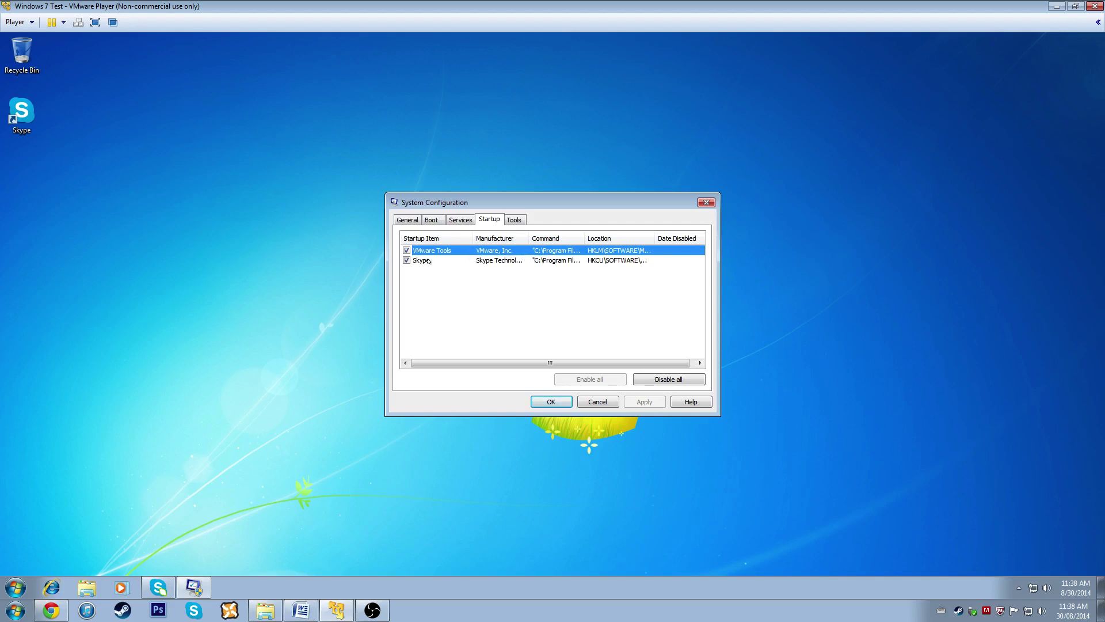
{"action": "key", "text": "Down"}
{"action": "left_click", "coordinate": [406, 261]}
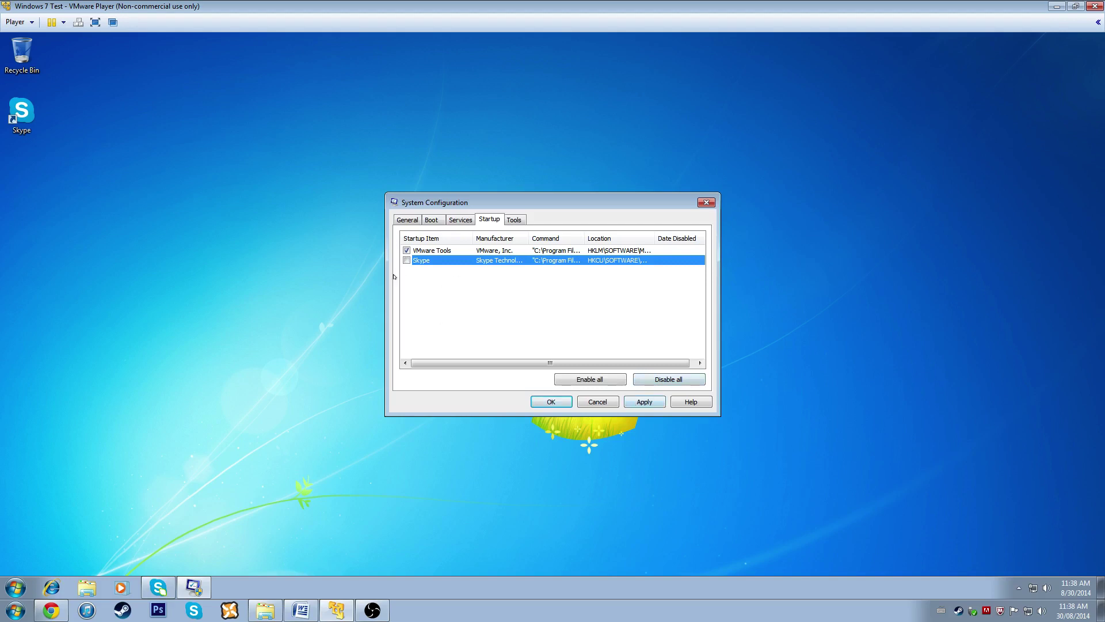
{"action": "left_click", "coordinate": [642, 405]}
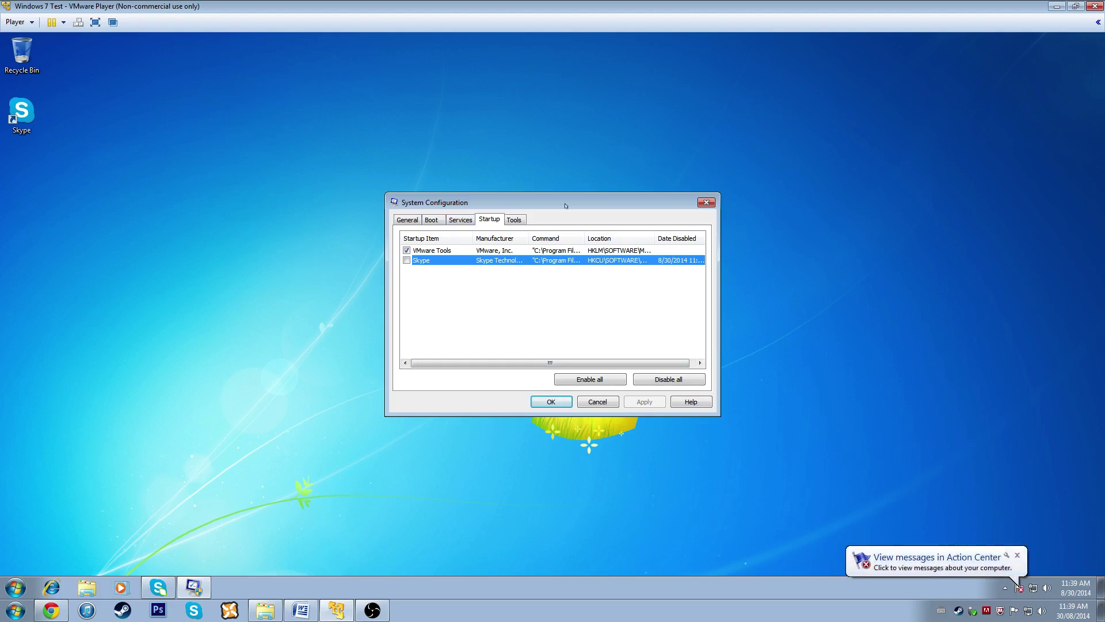
{"action": "left_click", "coordinate": [462, 225]}
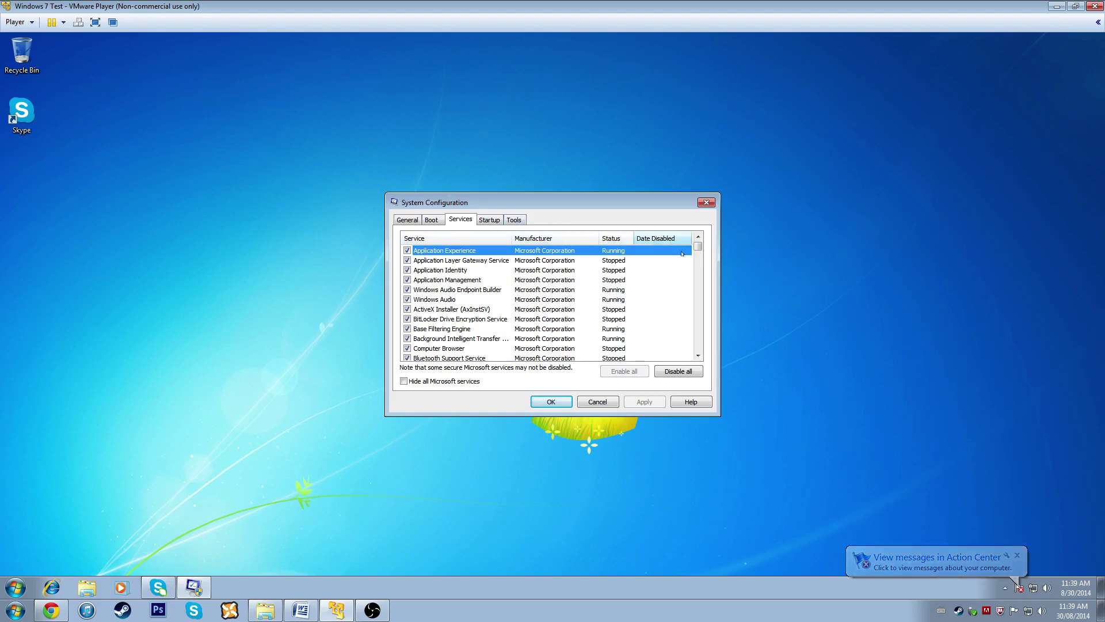
- Toggle Skype Updater off and back on, then hide all Microsoft services
{"action": "left_click_drag", "start_coordinate": [698, 247], "coordinate": [697, 356]}
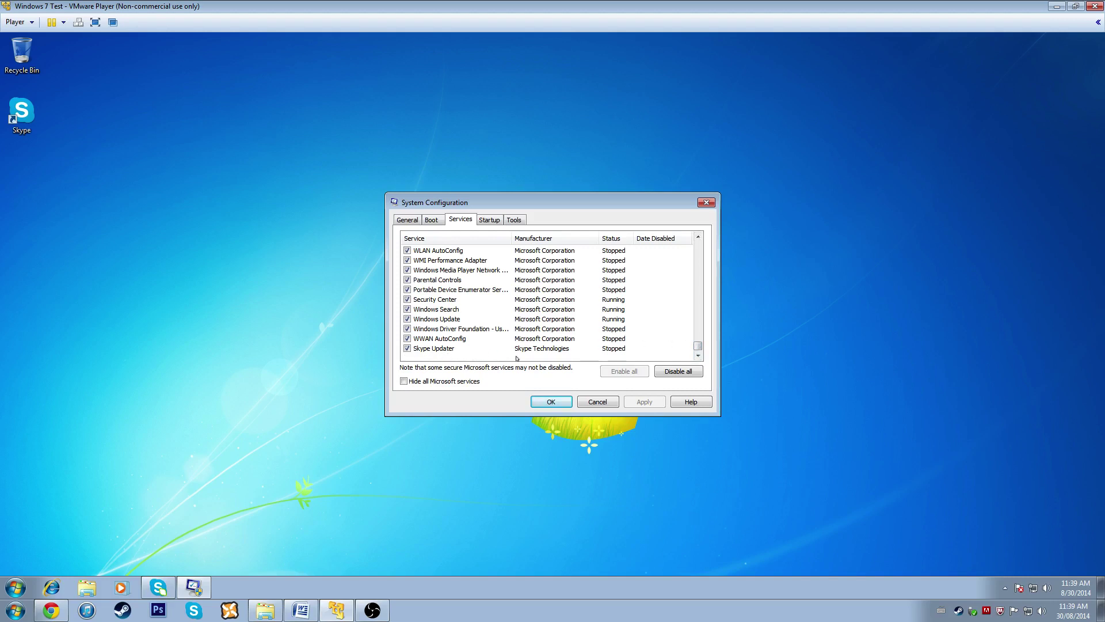
{"action": "mouse_move", "coordinate": [159, 592]}
{"action": "left_click", "coordinate": [407, 348]}
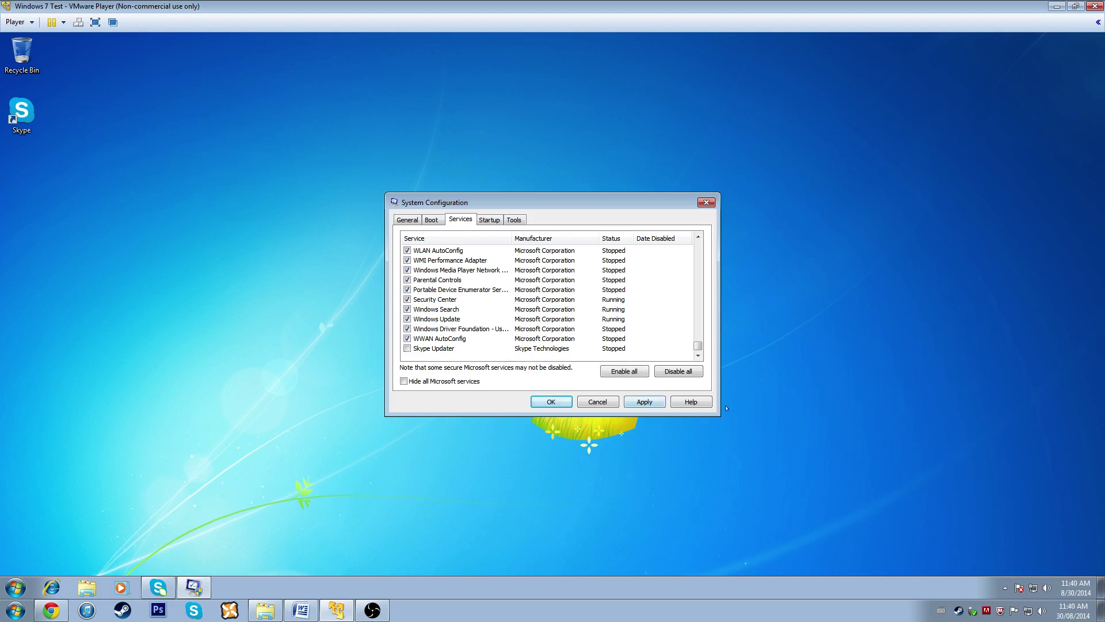
{"action": "left_click", "coordinate": [419, 351]}
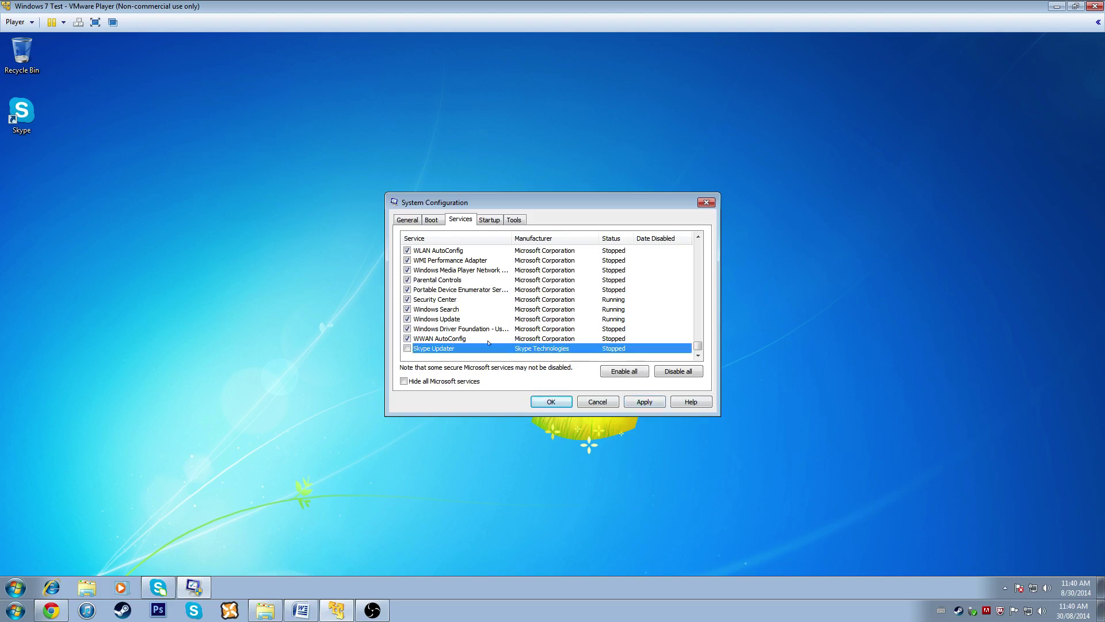
{"action": "left_click", "coordinate": [407, 348]}
{"action": "left_click_drag", "start_coordinate": [698, 345], "coordinate": [705, 246]}
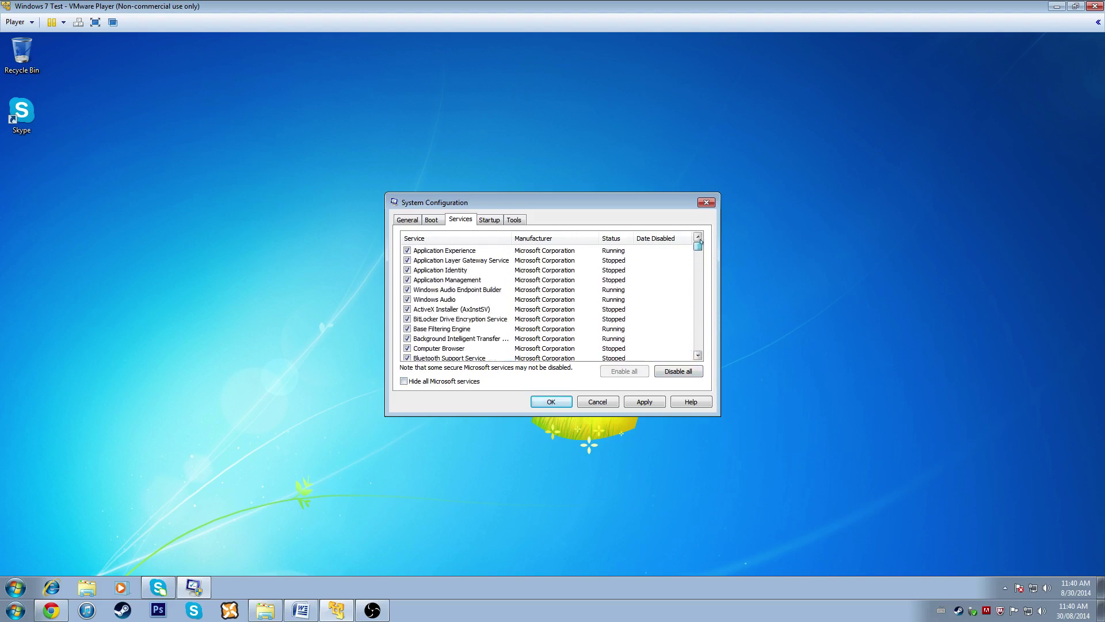
{"action": "left_click", "coordinate": [434, 381]}
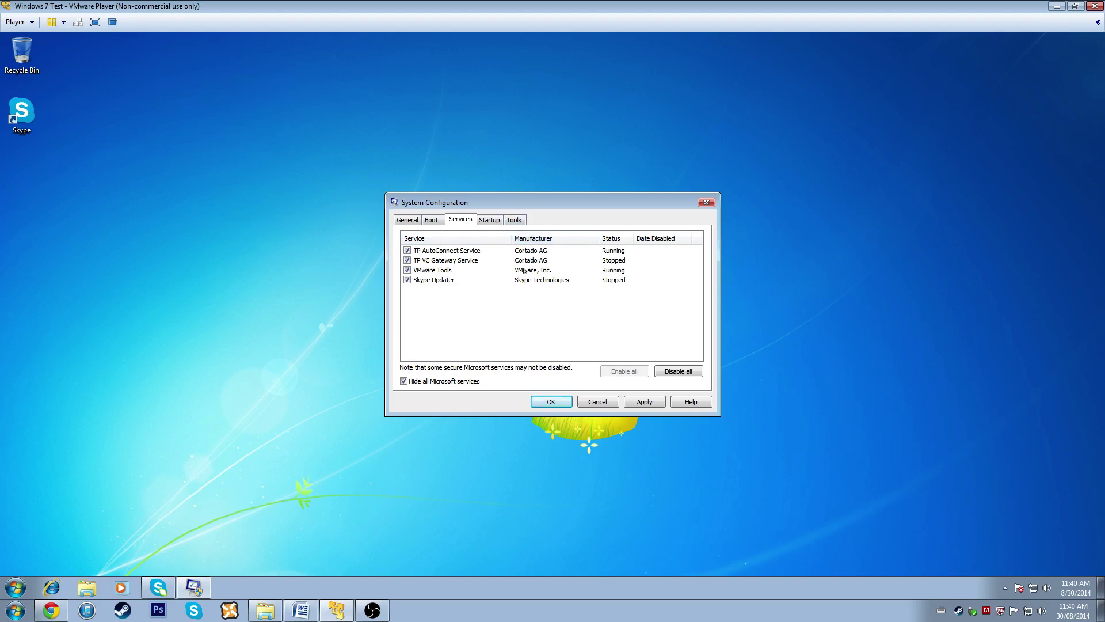
- Disable Skype Updater, apply it, and show Microsoft services again
{"action": "left_click", "coordinate": [408, 281]}
{"action": "left_click", "coordinate": [644, 402]}
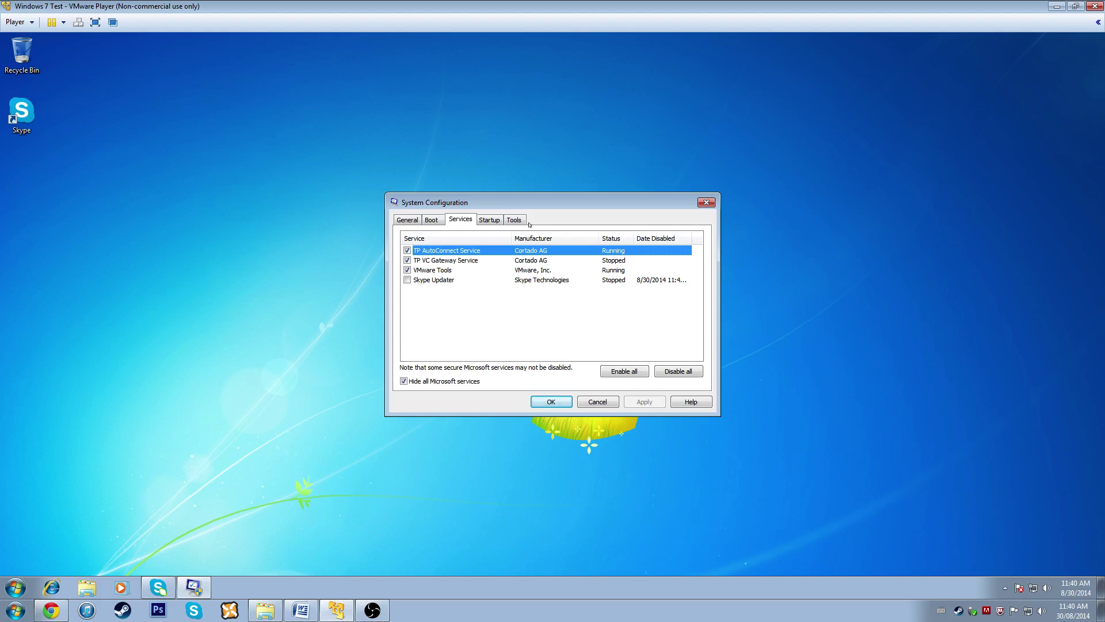
{"action": "left_click", "coordinate": [420, 380]}
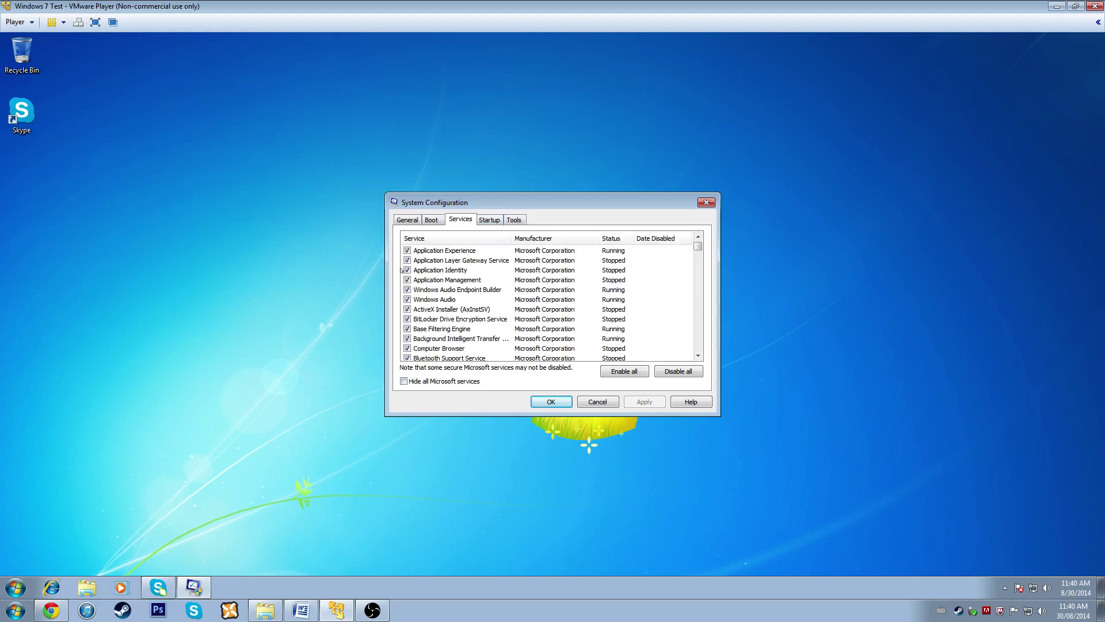
- Disable the Server service and apply the change
{"action": "left_click_drag", "start_coordinate": [699, 247], "coordinate": [698, 278]}
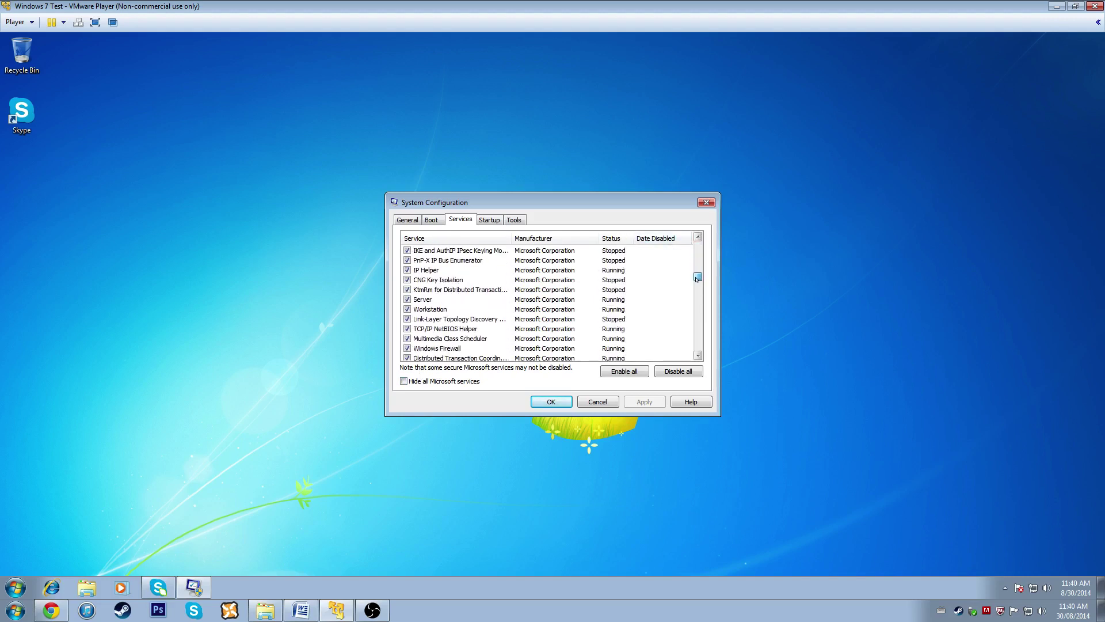
{"action": "left_click", "coordinate": [427, 300]}
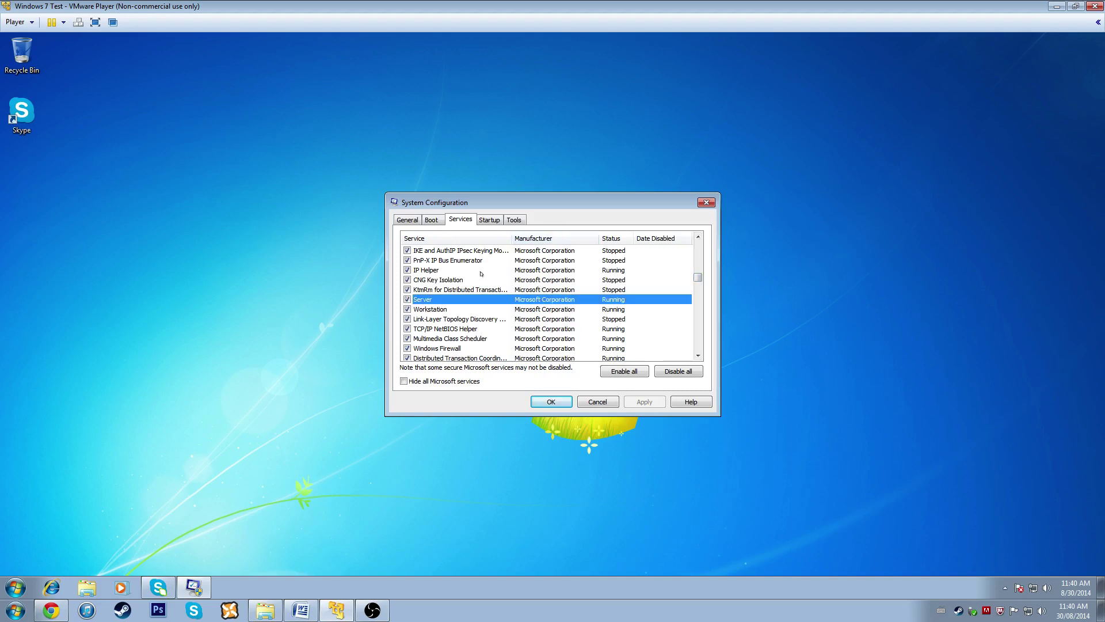
{"action": "left_click", "coordinate": [448, 310]}
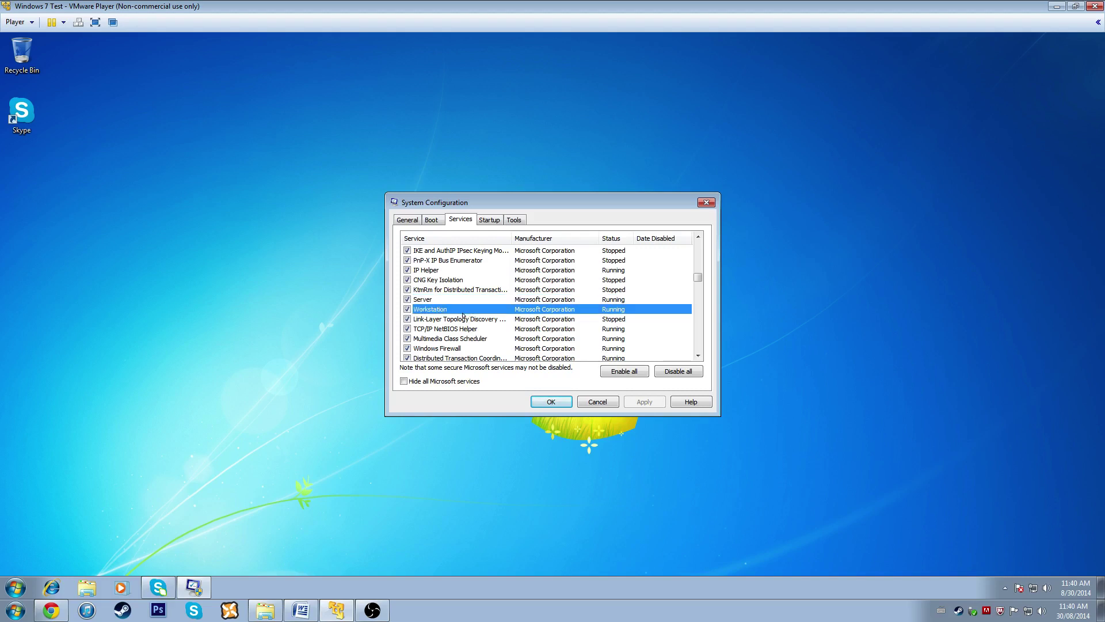
{"action": "left_click", "coordinate": [444, 299]}
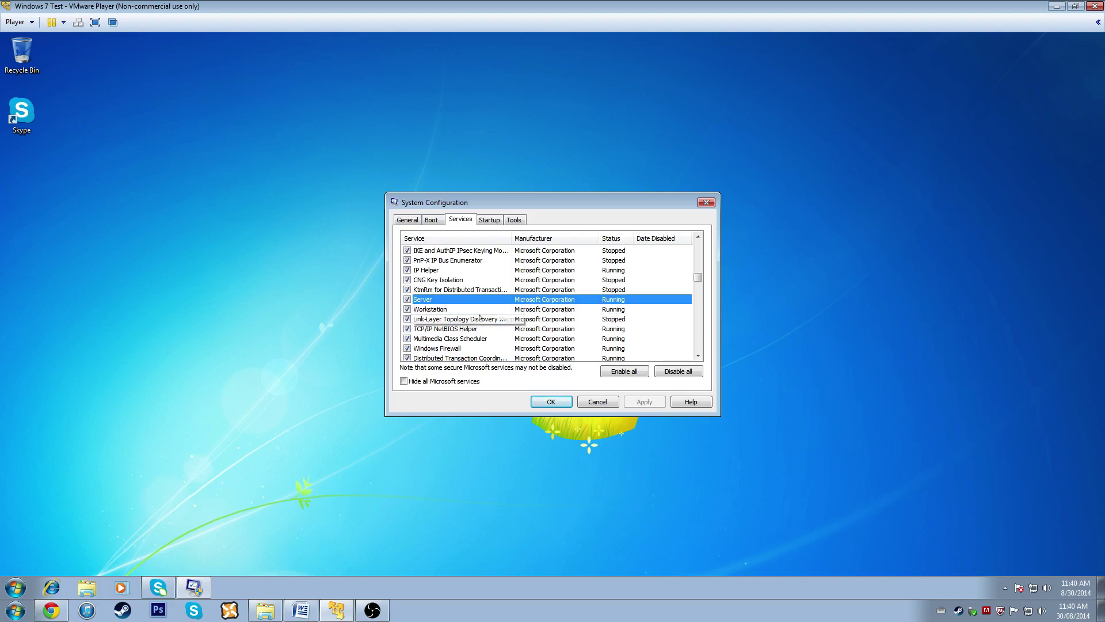
{"action": "left_click", "coordinate": [407, 299]}
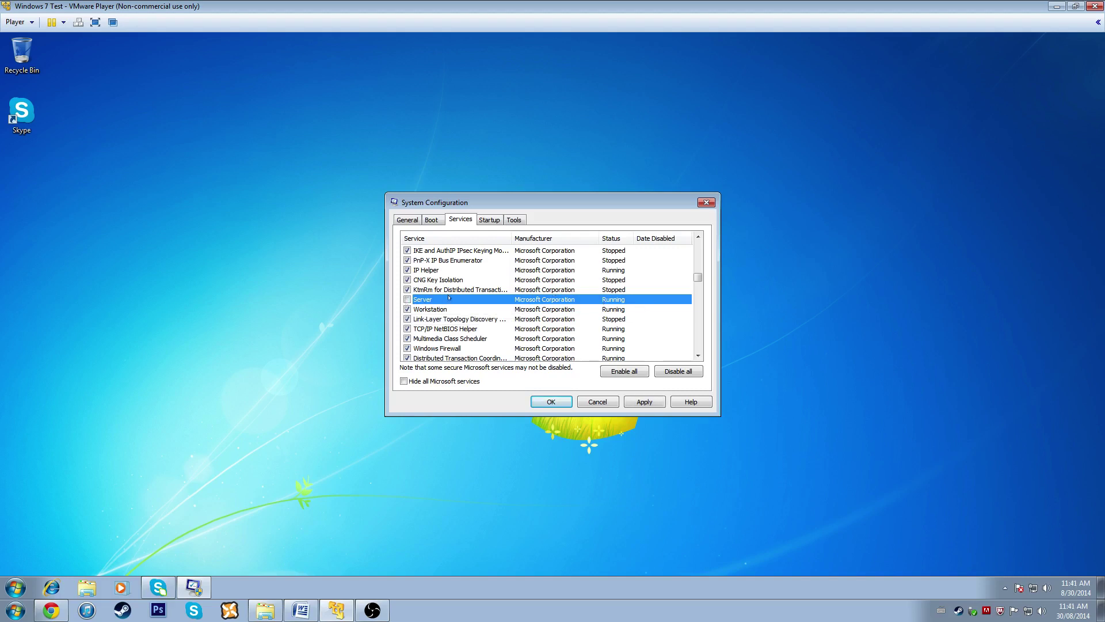
{"action": "left_click", "coordinate": [644, 401]}
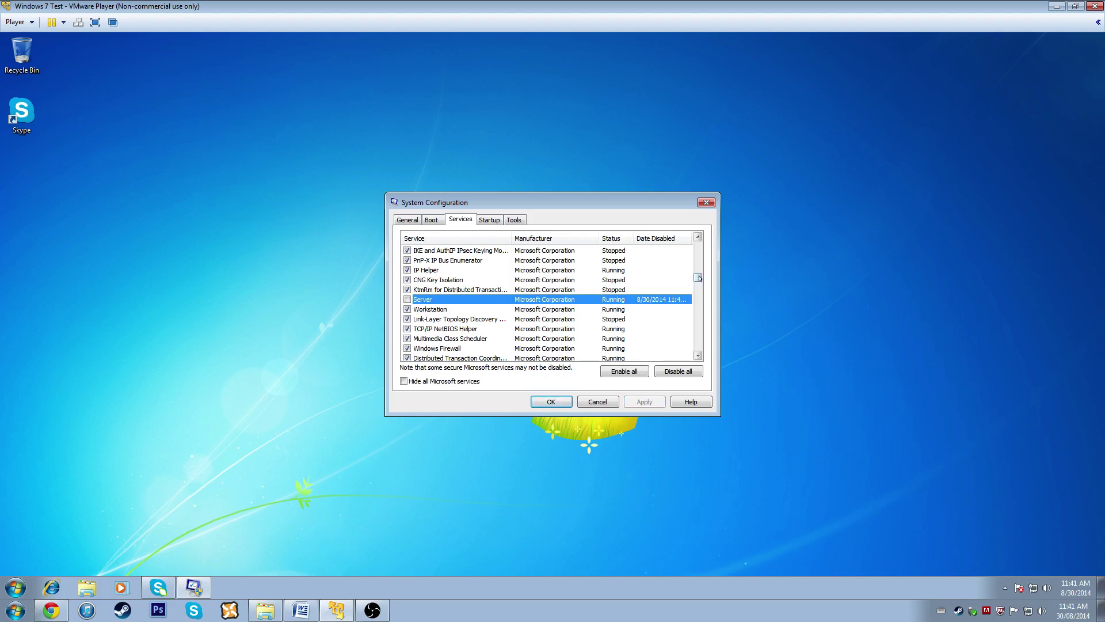
- Scroll down through the services list and back up to review which are disabled
{"action": "scroll", "coordinate": [701, 283], "scroll_direction": "down", "scroll_amount": 4}
{"action": "left_click_drag", "start_coordinate": [700, 286], "coordinate": [698, 297]}
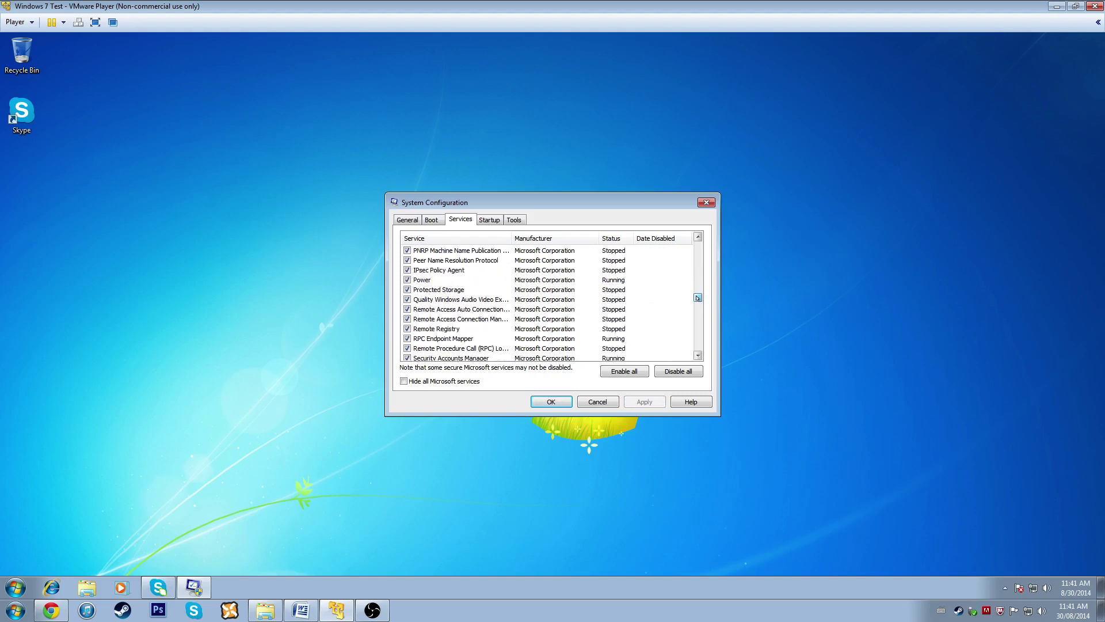
{"action": "scroll", "coordinate": [538, 311], "scroll_direction": "down", "scroll_amount": 3}
{"action": "scroll", "coordinate": [538, 311], "scroll_direction": "down", "scroll_amount": 4}
{"action": "scroll", "coordinate": [539, 311], "scroll_direction": "down", "scroll_amount": 4}
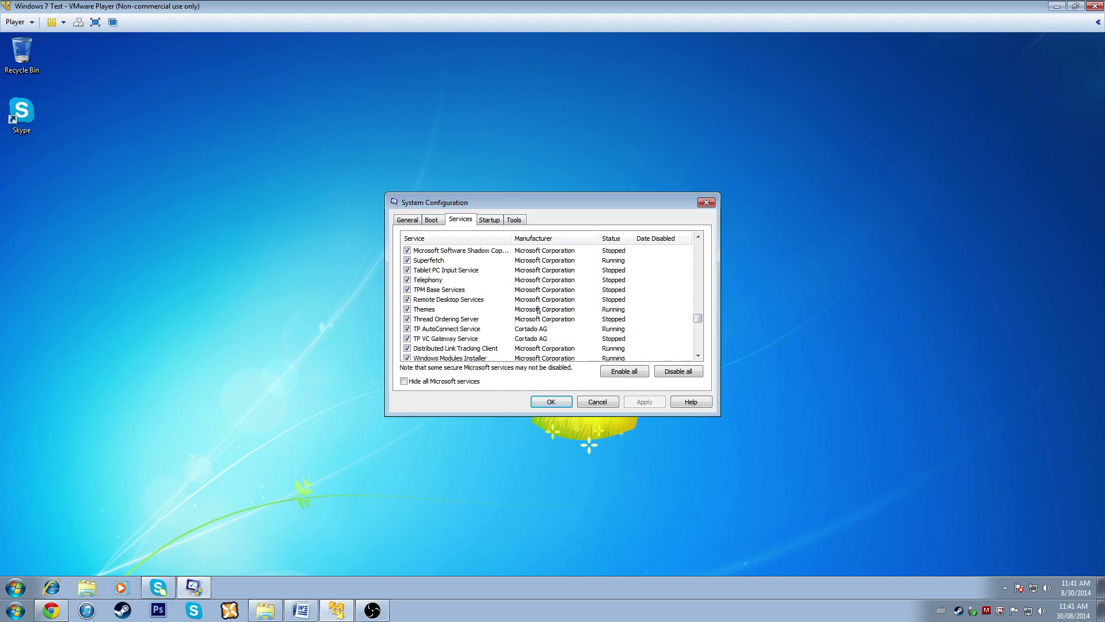
{"action": "scroll", "coordinate": [538, 311], "scroll_direction": "down", "scroll_amount": 6}
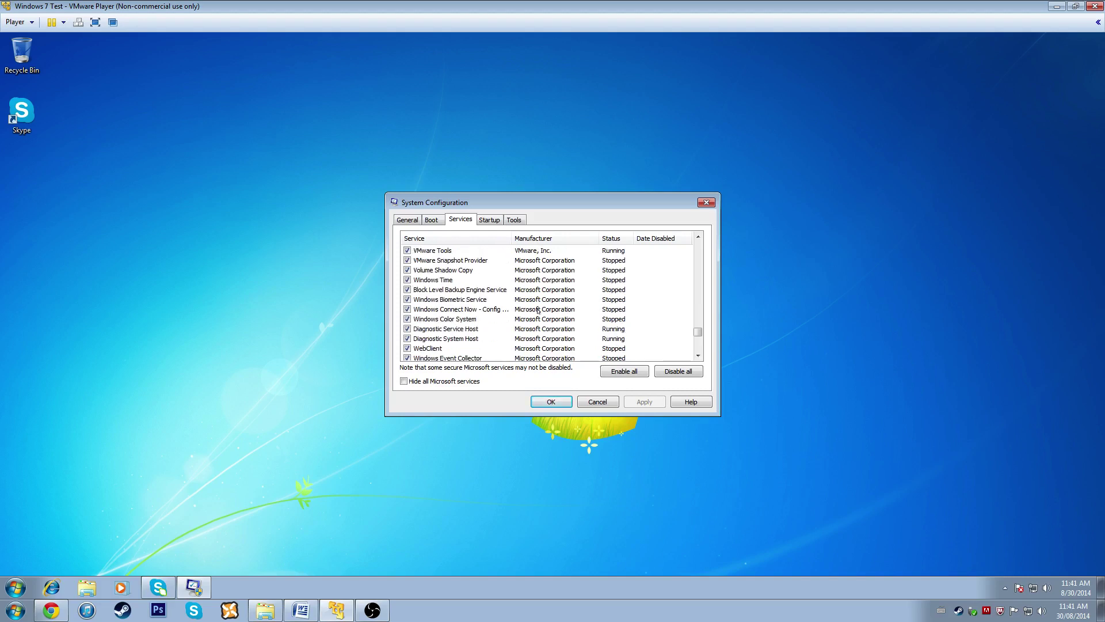
{"action": "scroll", "coordinate": [538, 310], "scroll_direction": "down", "scroll_amount": 3}
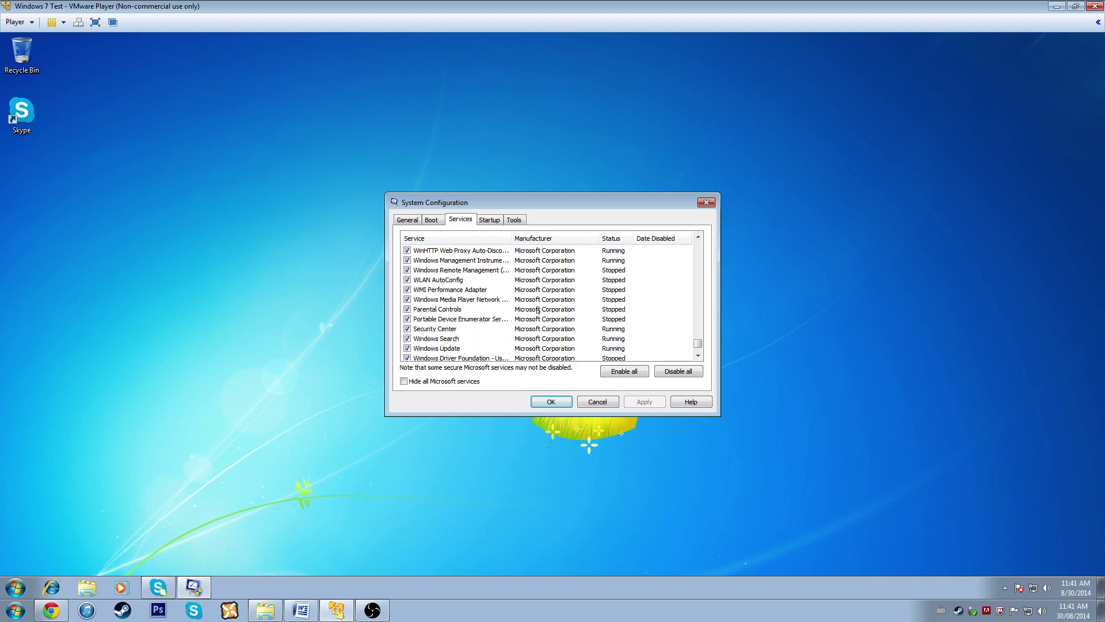
{"action": "scroll", "coordinate": [539, 311], "scroll_direction": "down", "scroll_amount": 1}
{"action": "scroll", "coordinate": [538, 311], "scroll_direction": "up", "scroll_amount": 15}
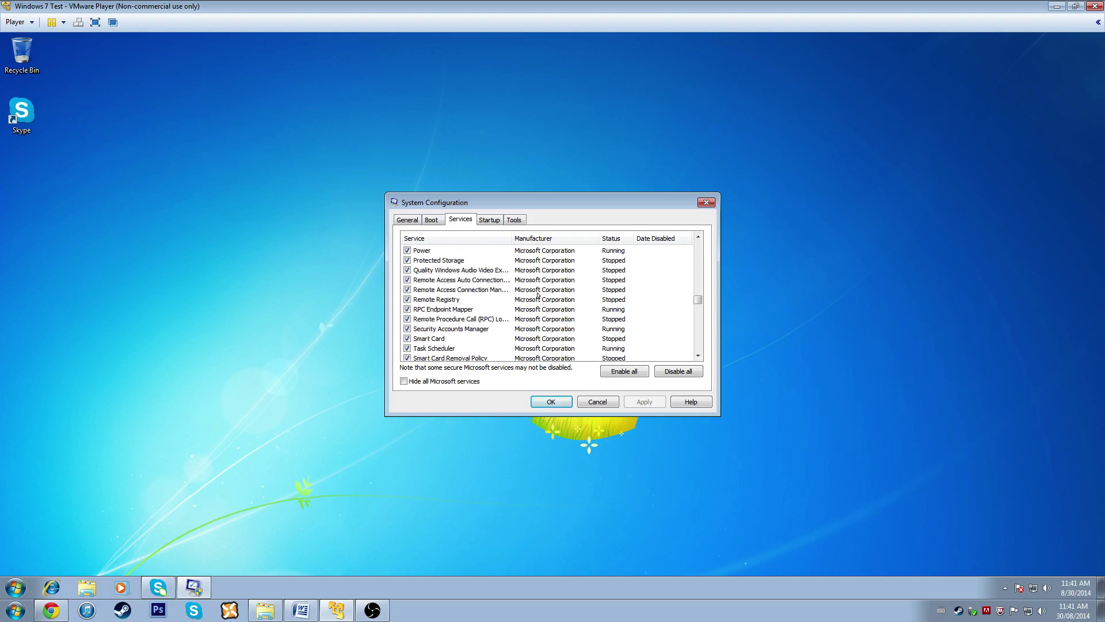
{"action": "scroll", "coordinate": [539, 296], "scroll_direction": "up", "scroll_amount": 12}
{"action": "scroll", "coordinate": [536, 286], "scroll_direction": "up", "scroll_amount": 5}
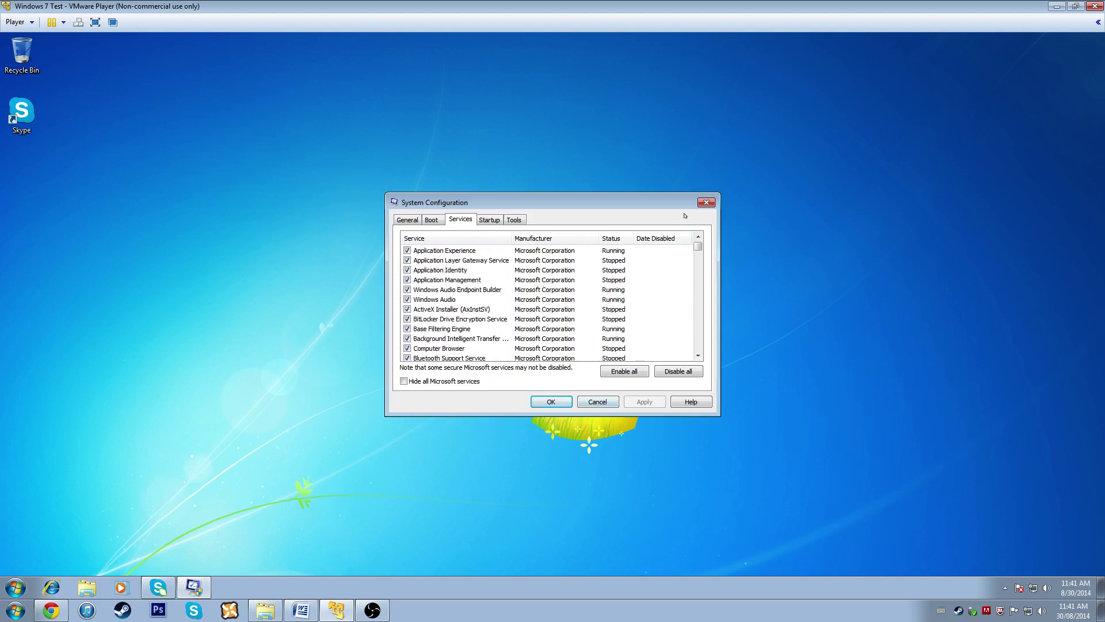
{"action": "left_click", "coordinate": [714, 204]}
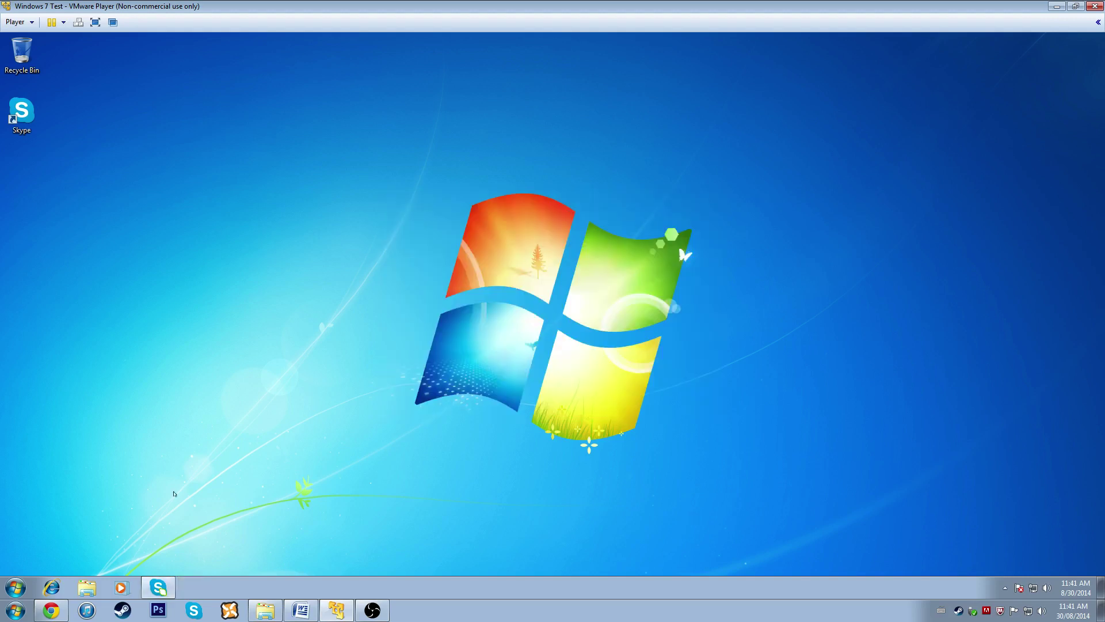
{"action": "left_click", "coordinate": [15, 588]}
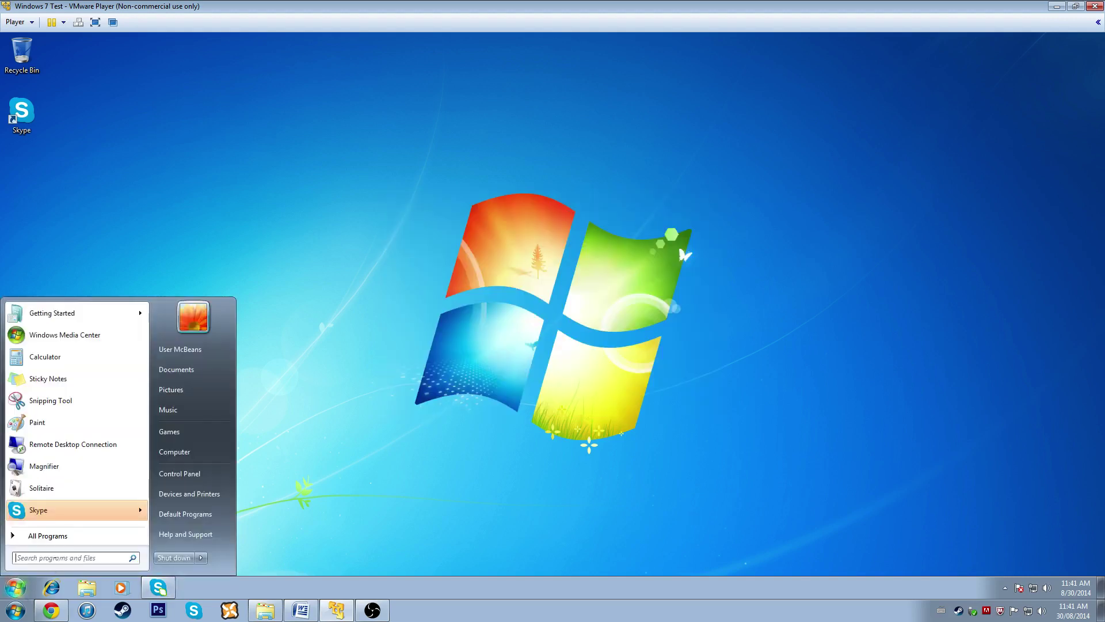
{"action": "type", "text": "-"}
{"action": "type", "text": "msconfig"}
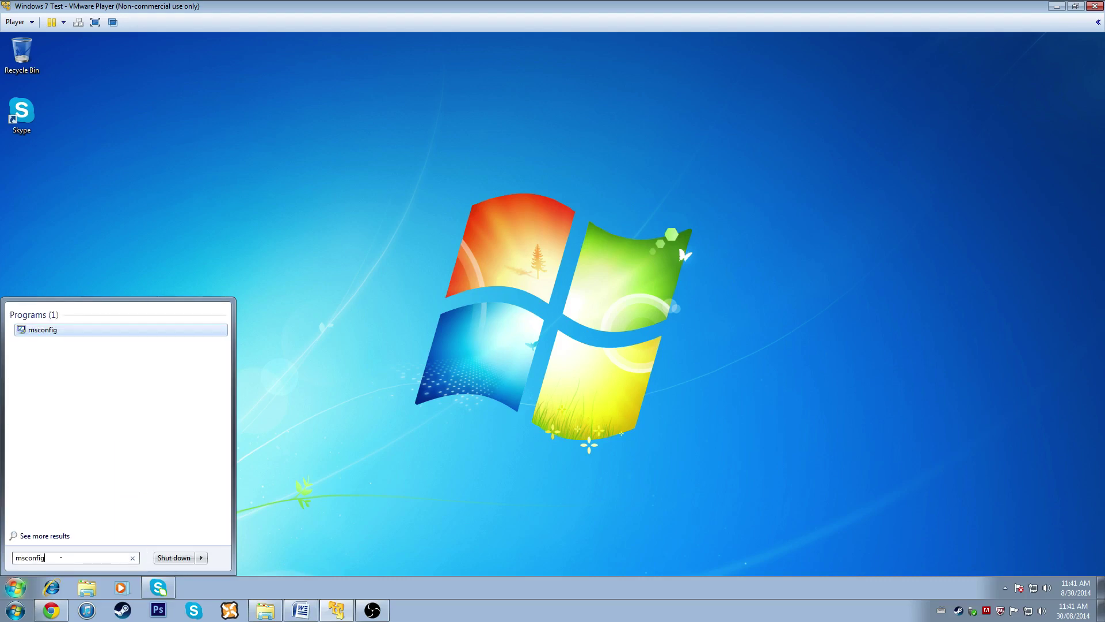
{"action": "key", "text": "Return"}
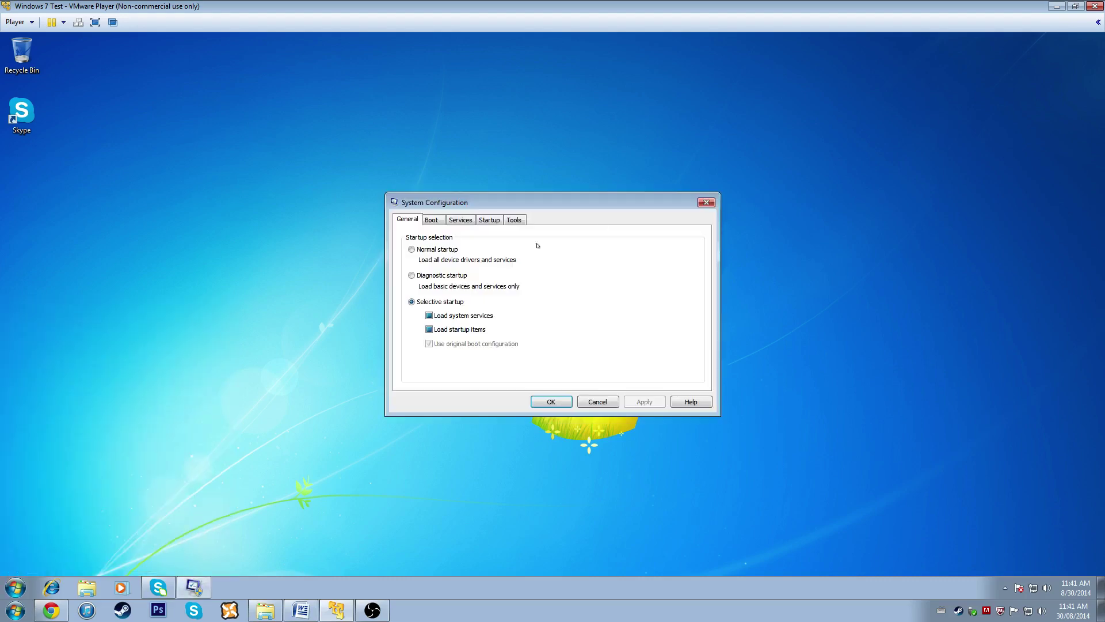
{"action": "left_click", "coordinate": [466, 224]}
{"action": "key", "text": "Right"}
{"action": "key", "text": "Left"}
{"action": "key", "text": "Right"}
{"action": "left_click", "coordinate": [460, 221]}
{"action": "left_click", "coordinate": [514, 220]}
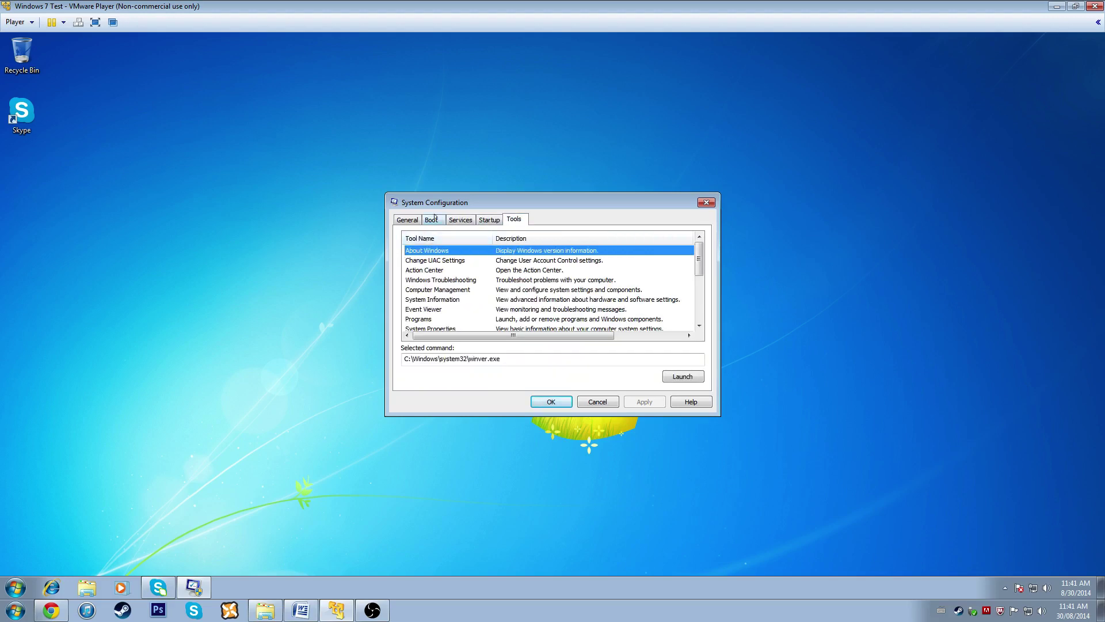
{"action": "left_click", "coordinate": [432, 220]}
{"action": "left_click_drag", "start_coordinate": [411, 213], "coordinate": [413, 222]}
{"action": "left_click", "coordinate": [410, 228]}
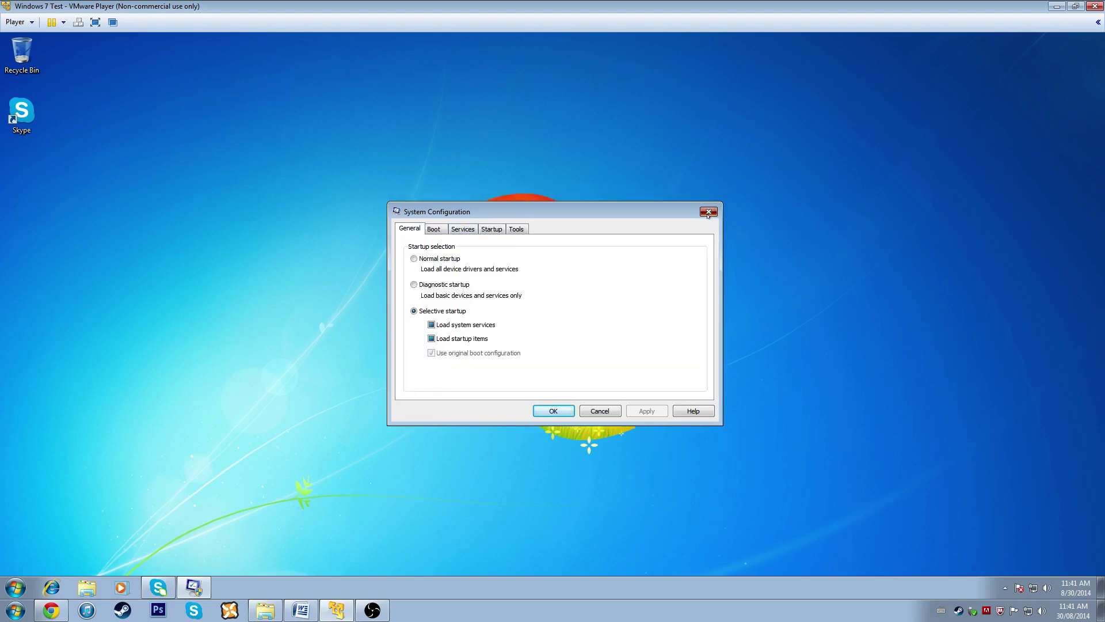
{"action": "left_click", "coordinate": [463, 230]}
{"action": "key", "text": "Right"}
{"action": "key", "text": "Left"}
{"action": "key", "text": "Right"}
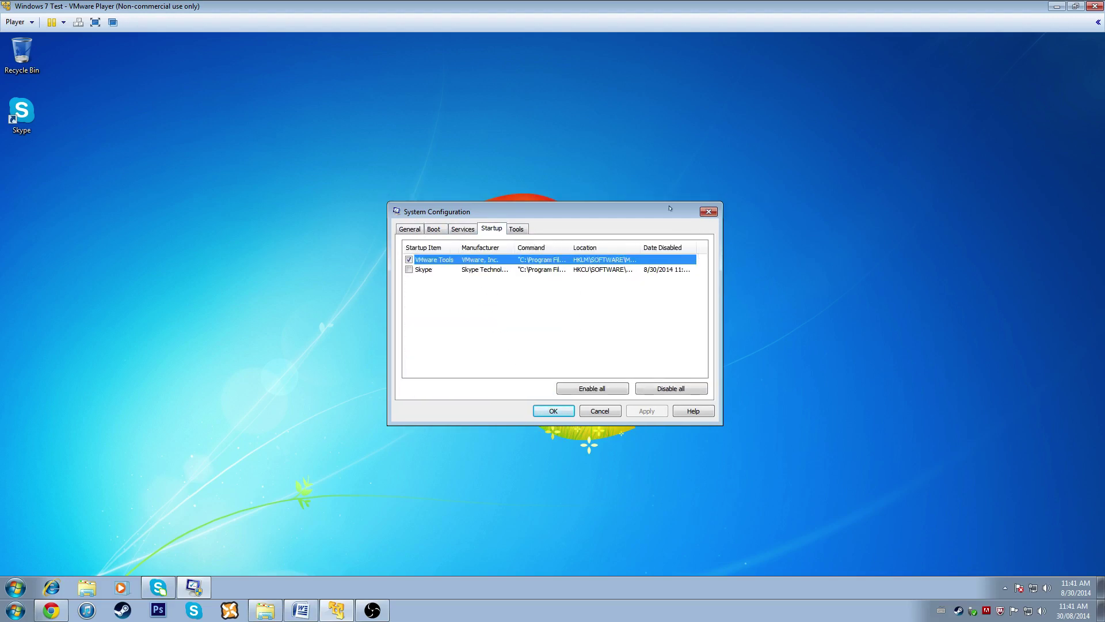
{"action": "left_click", "coordinate": [710, 211]}
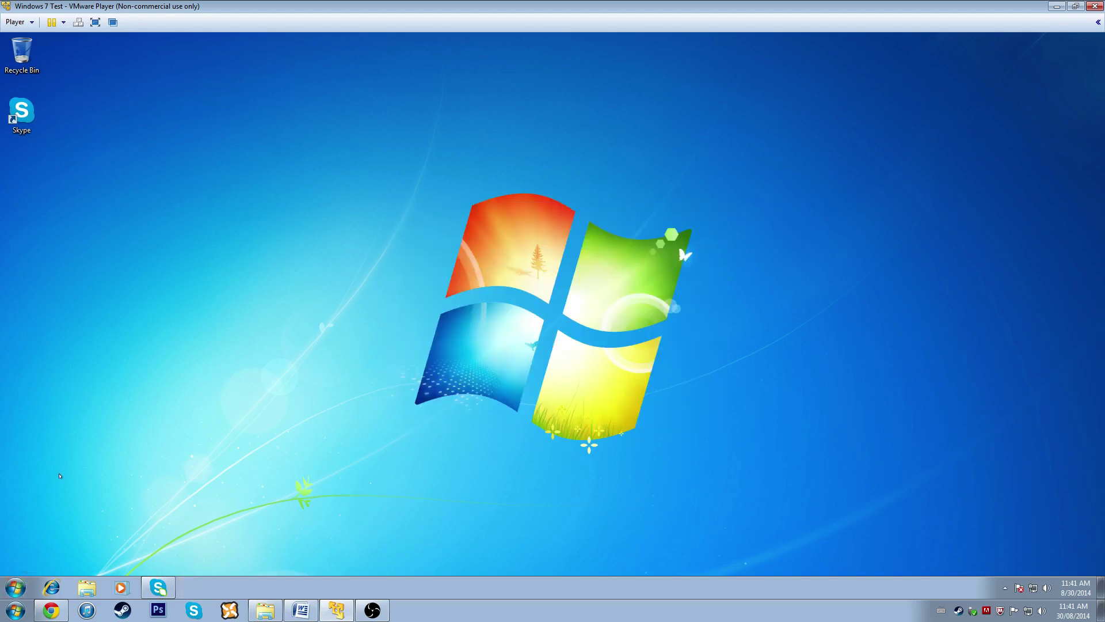
{"action": "mouse_move", "coordinate": [158, 593]}
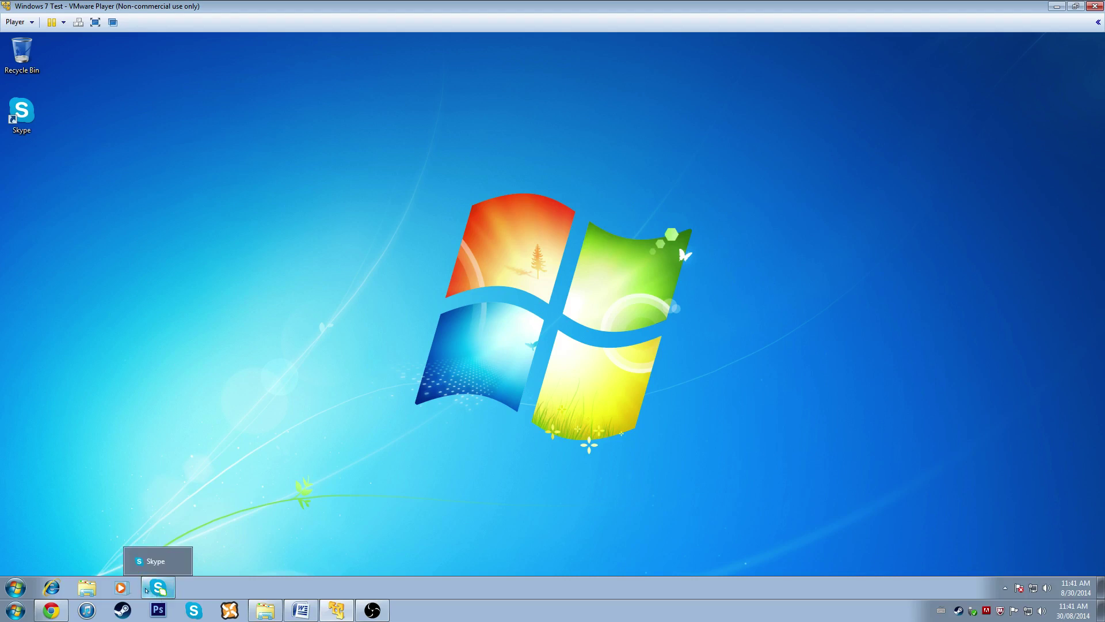
- Search the Start menu for 'programs', then clear the search
{"action": "left_click", "coordinate": [7, 587]}
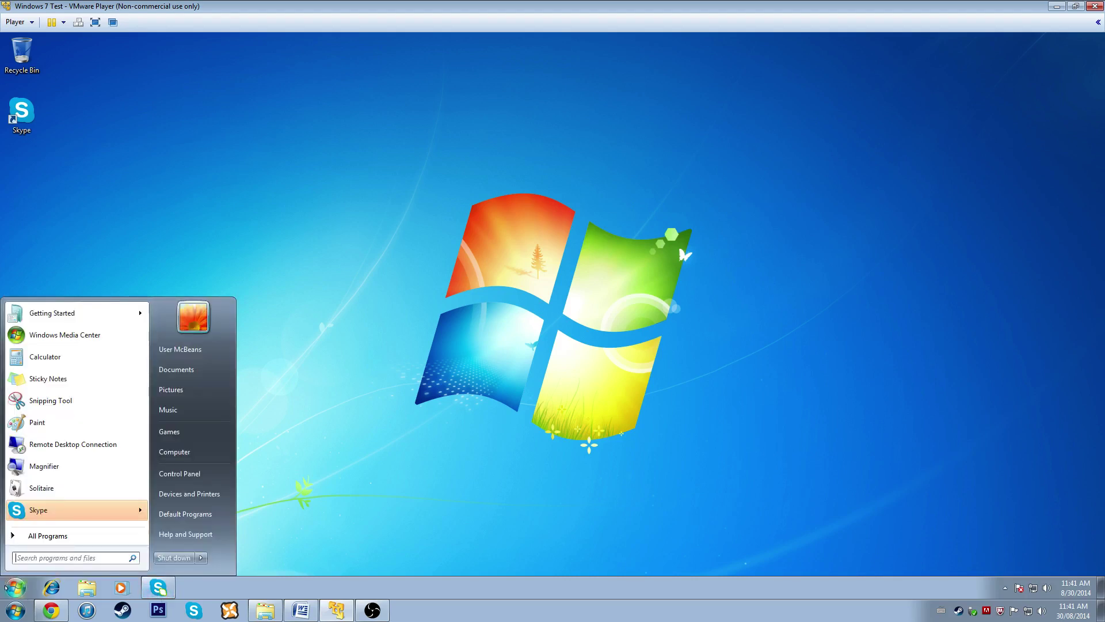
{"action": "left_click", "coordinate": [63, 556]}
{"action": "type", "text": "programs"}
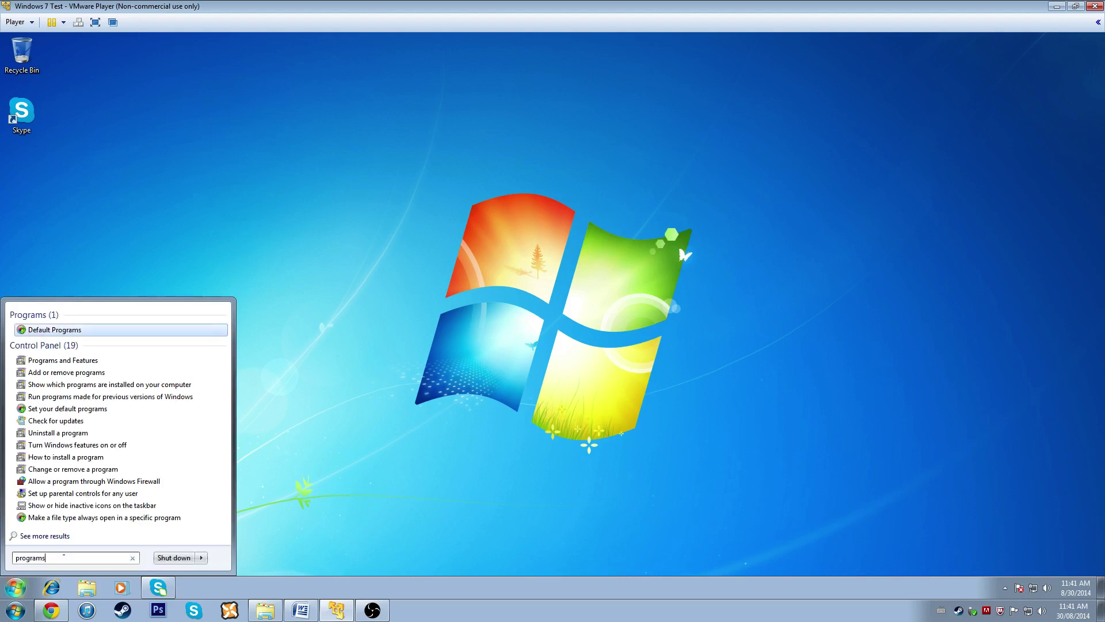
{"action": "key", "text": "Down"}
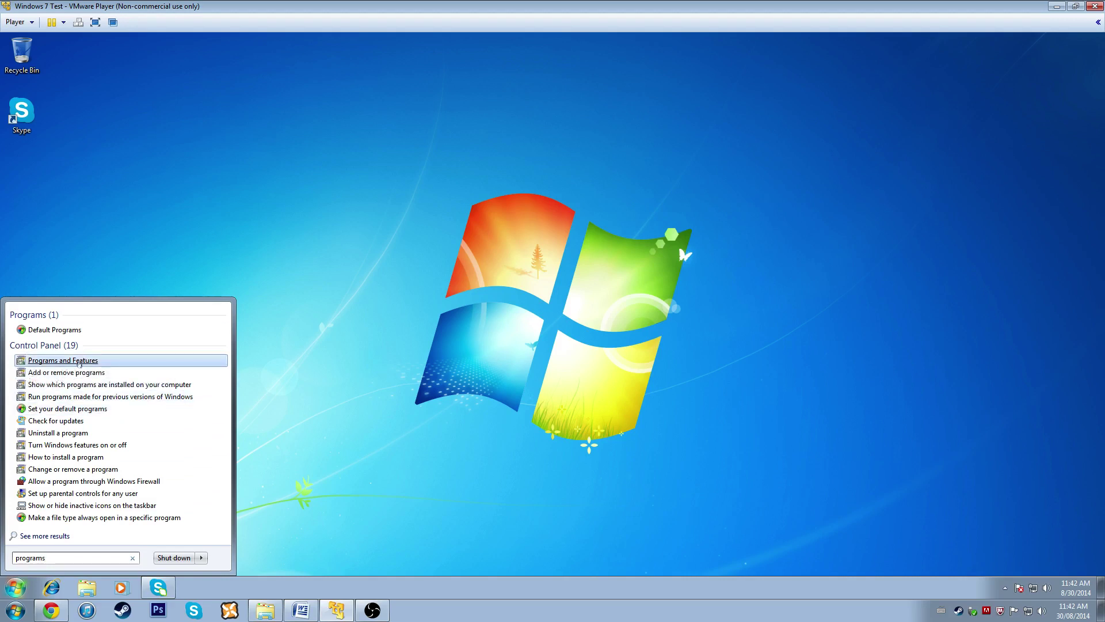
{"action": "double_click", "coordinate": [35, 557]}
{"action": "type", "text": "p"}
{"action": "key", "text": "BackSpace"}
- Open and close the Control Panel, then open the Computer window
{"action": "left_click", "coordinate": [184, 472]}
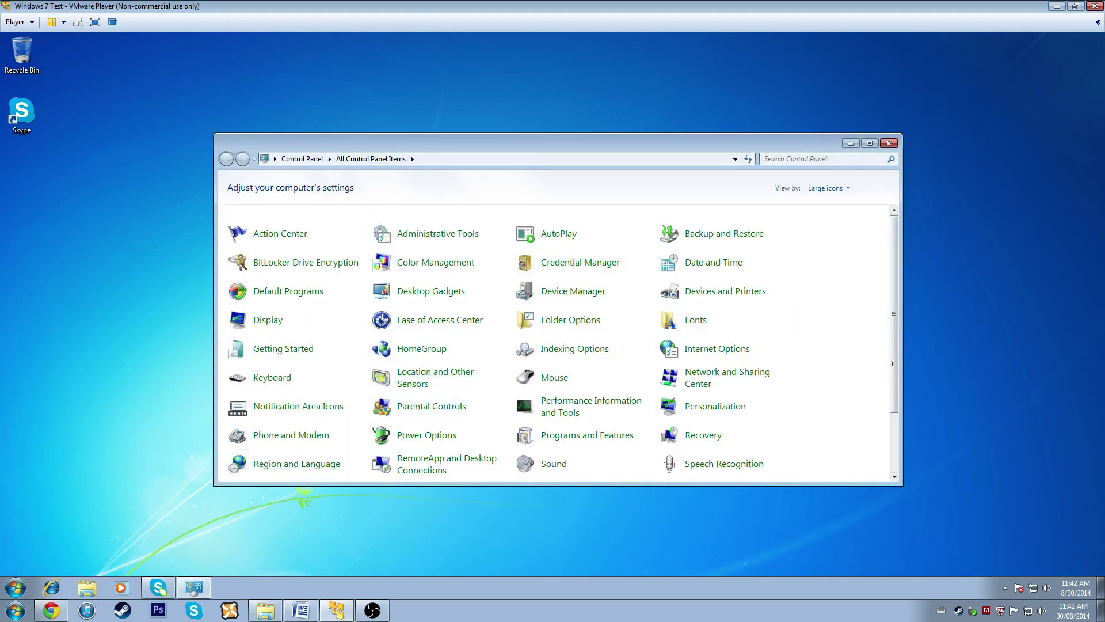
{"action": "left_click_drag", "start_coordinate": [890, 376], "coordinate": [887, 445]}
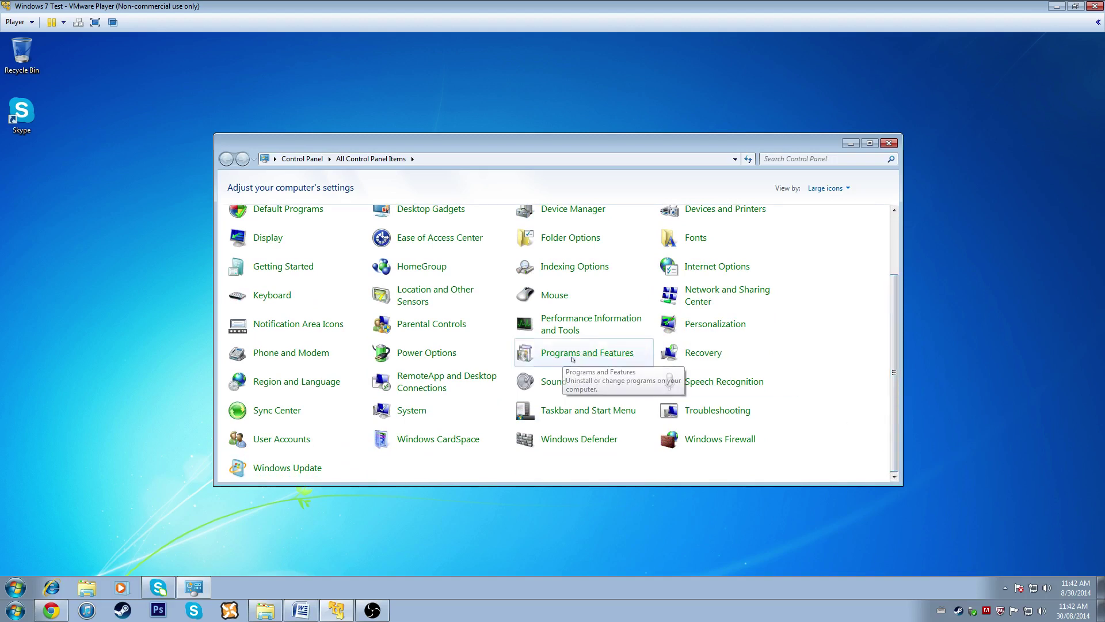
{"action": "left_click", "coordinate": [889, 143]}
{"action": "left_click", "coordinate": [15, 587]}
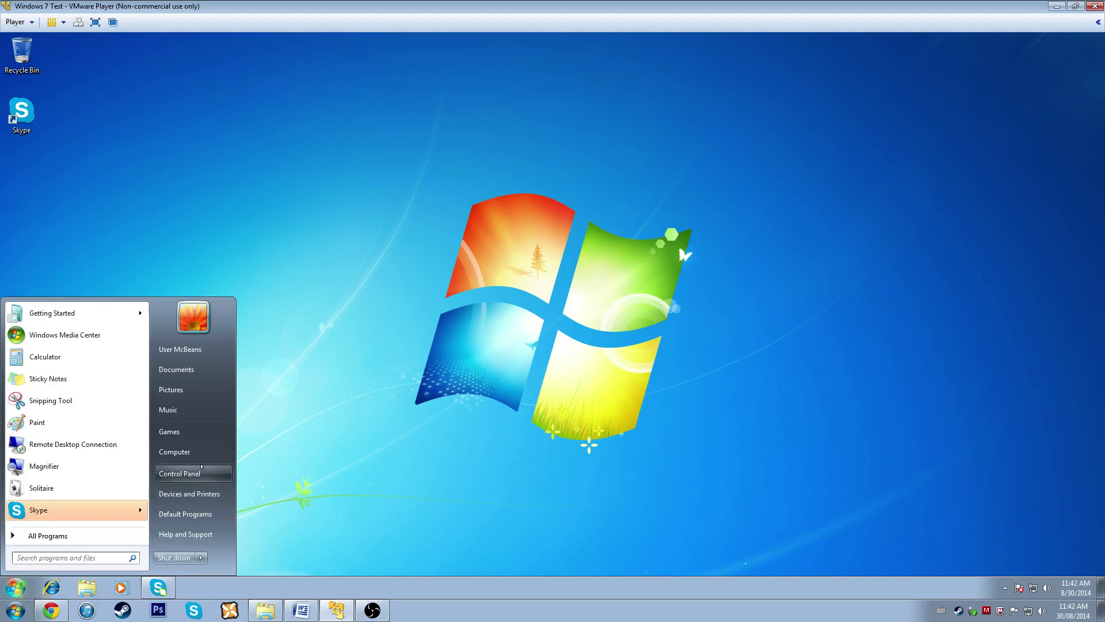
{"action": "left_click", "coordinate": [175, 452]}
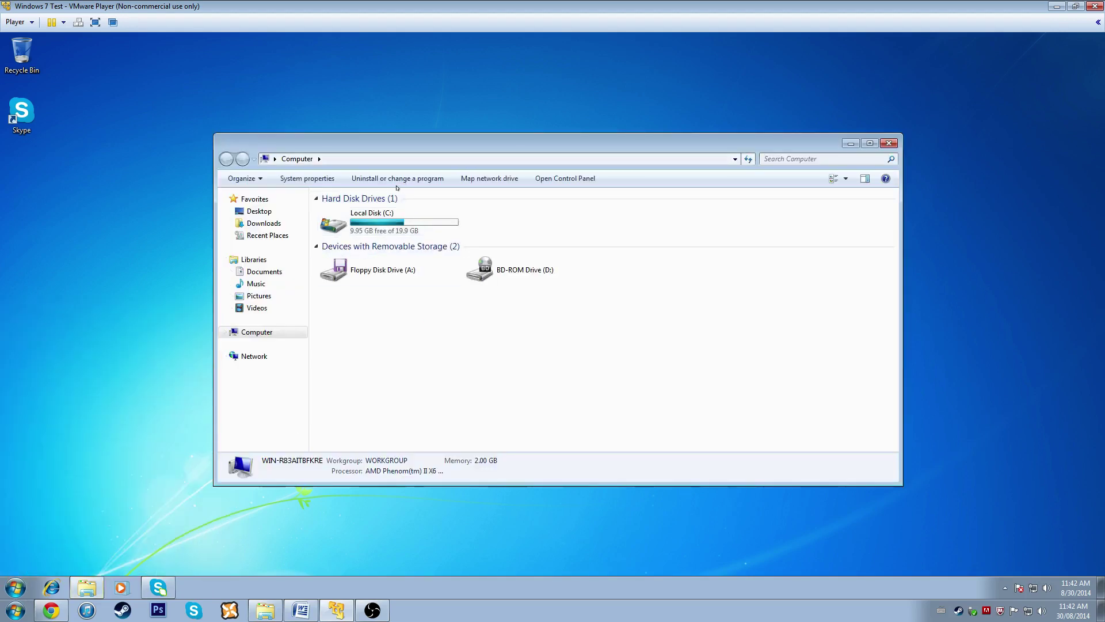
- List the installed programs and bring up, then dismiss, Skype's context menu
{"action": "left_click", "coordinate": [391, 178]}
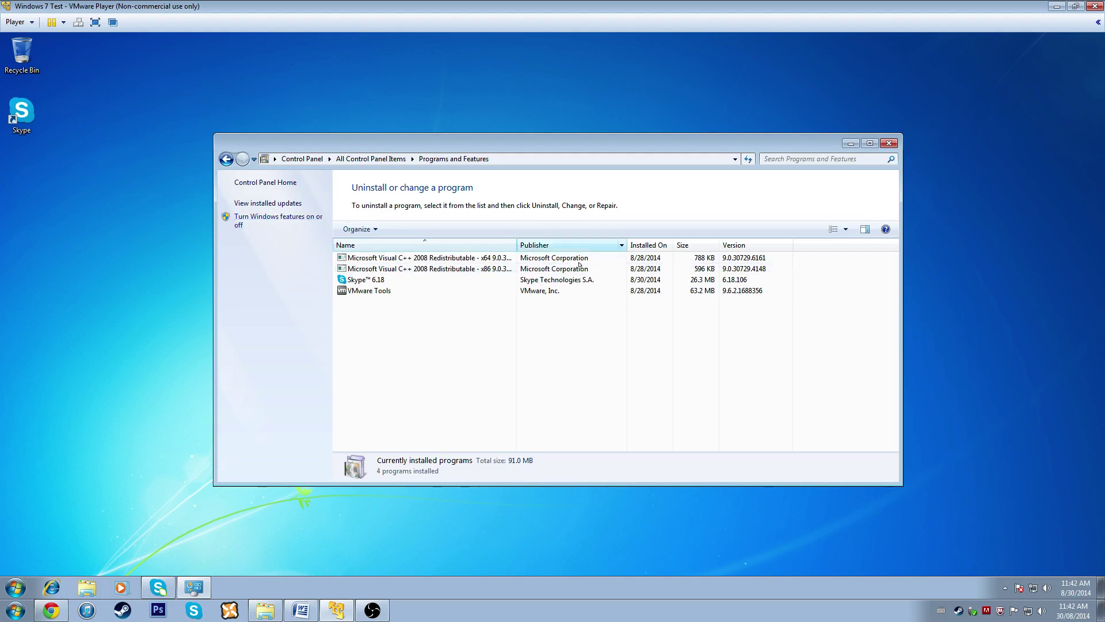
{"action": "right_click", "coordinate": [371, 277]}
{"action": "left_click", "coordinate": [383, 345]}
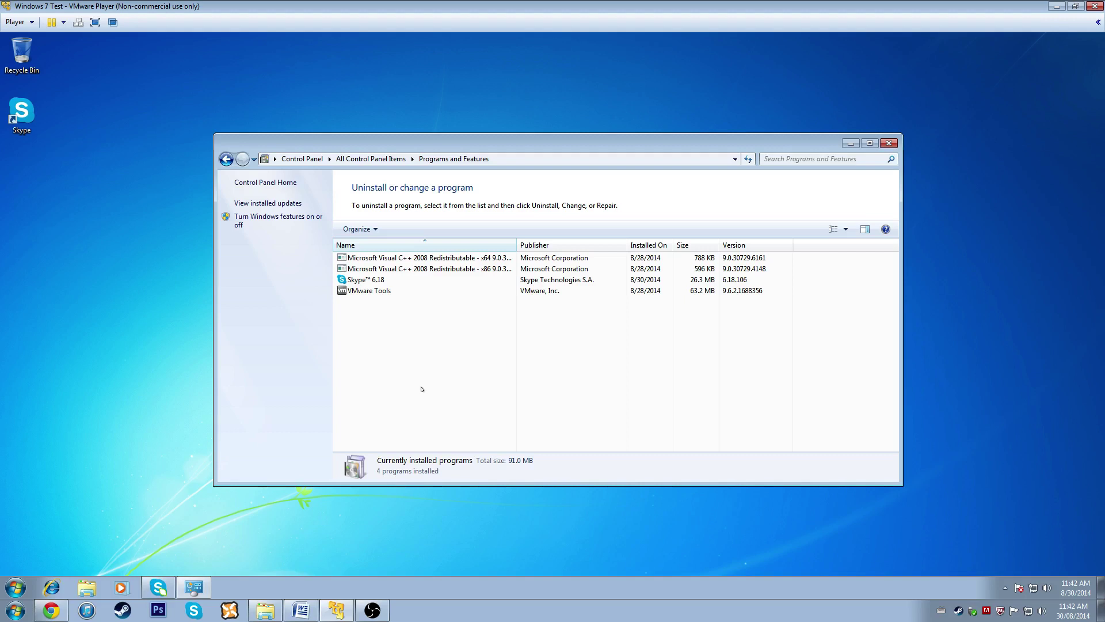
- Request the Skype 6.18 uninstall twice, declining the first confirmation and answering the second
{"action": "left_click", "coordinate": [380, 281]}
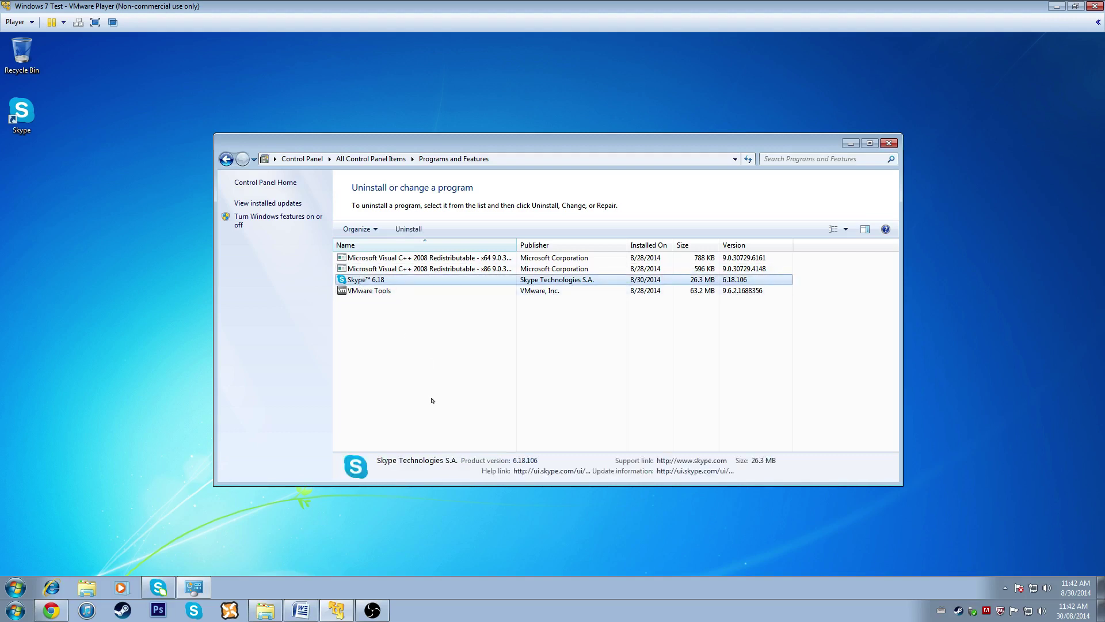
{"action": "right_click", "coordinate": [378, 280]}
{"action": "left_click", "coordinate": [395, 286]}
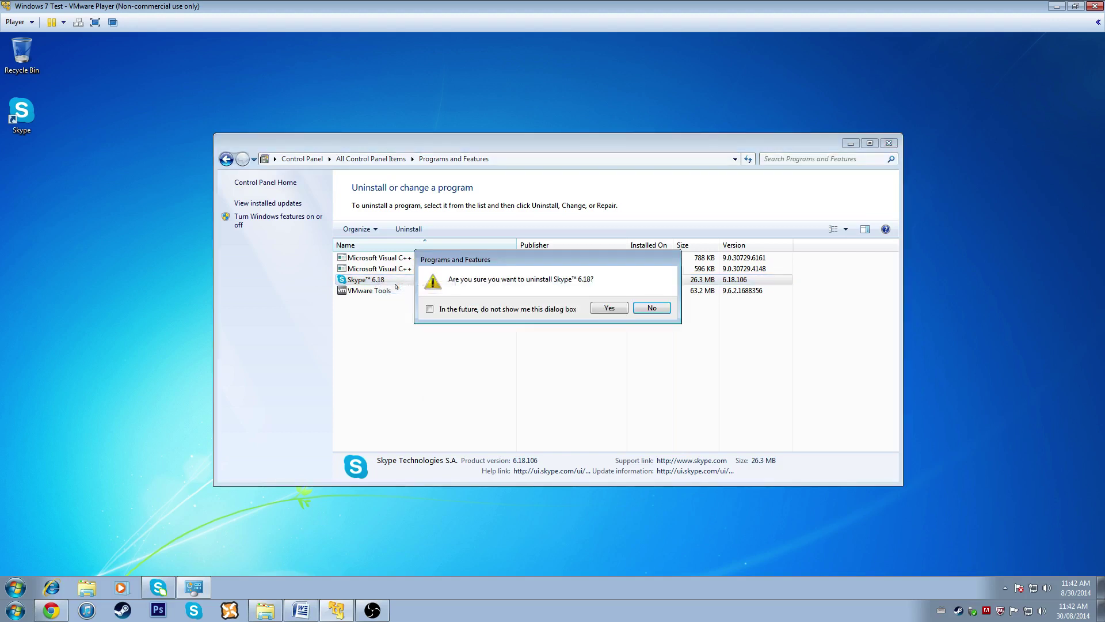
{"action": "left_click", "coordinate": [659, 308]}
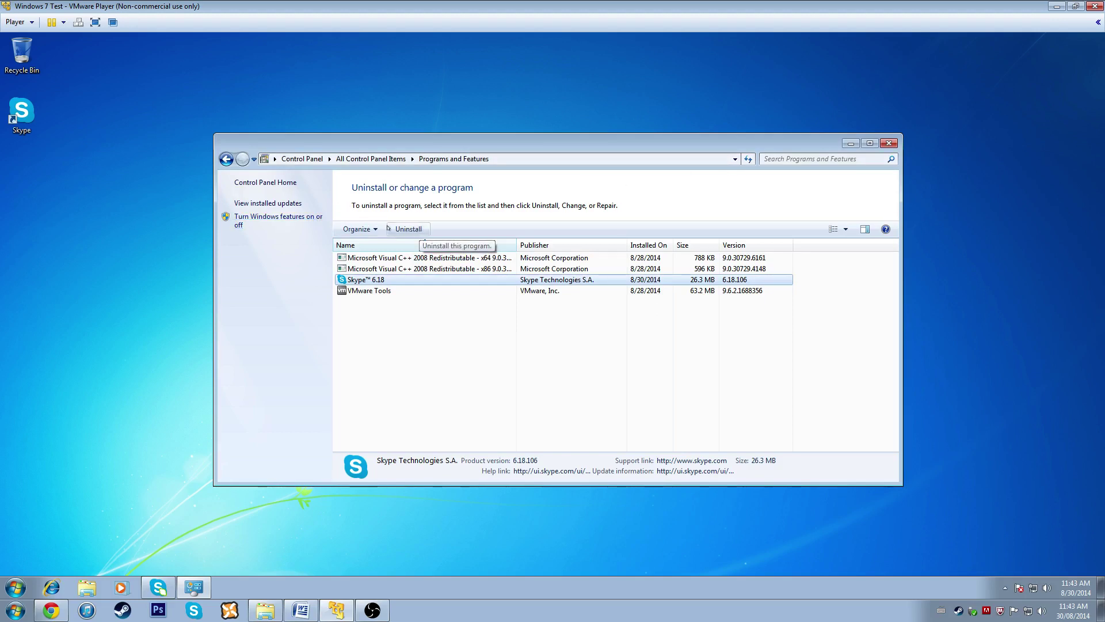
{"action": "left_click", "coordinate": [417, 229]}
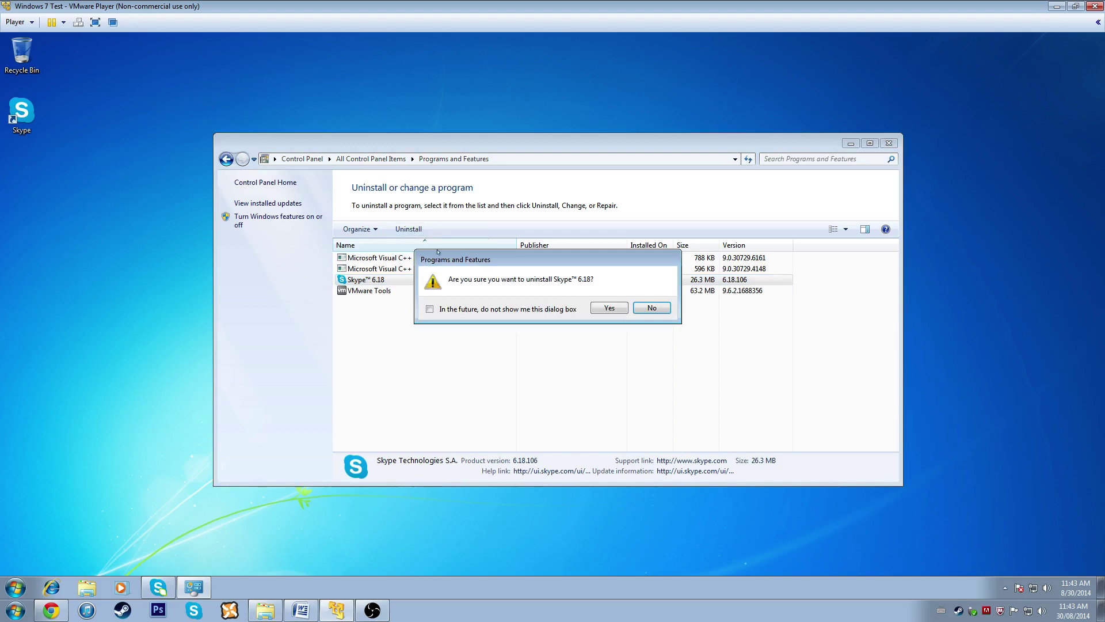
{"action": "left_click", "coordinate": [653, 308]}
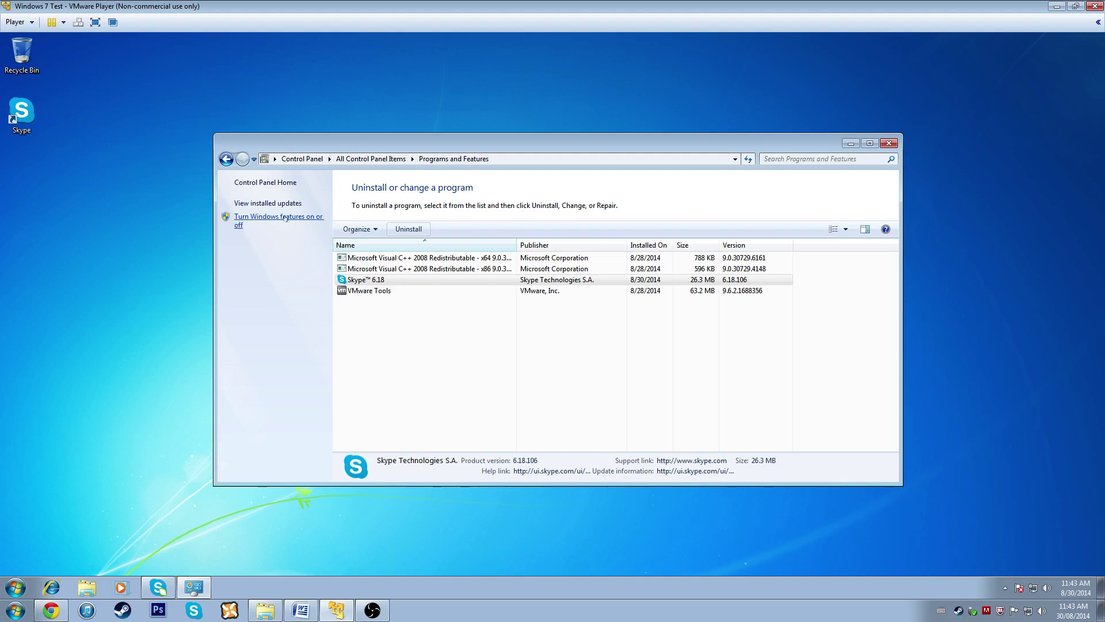
- Open the Windows Features list and scroll to the Telnet entries
{"action": "left_click", "coordinate": [254, 219]}
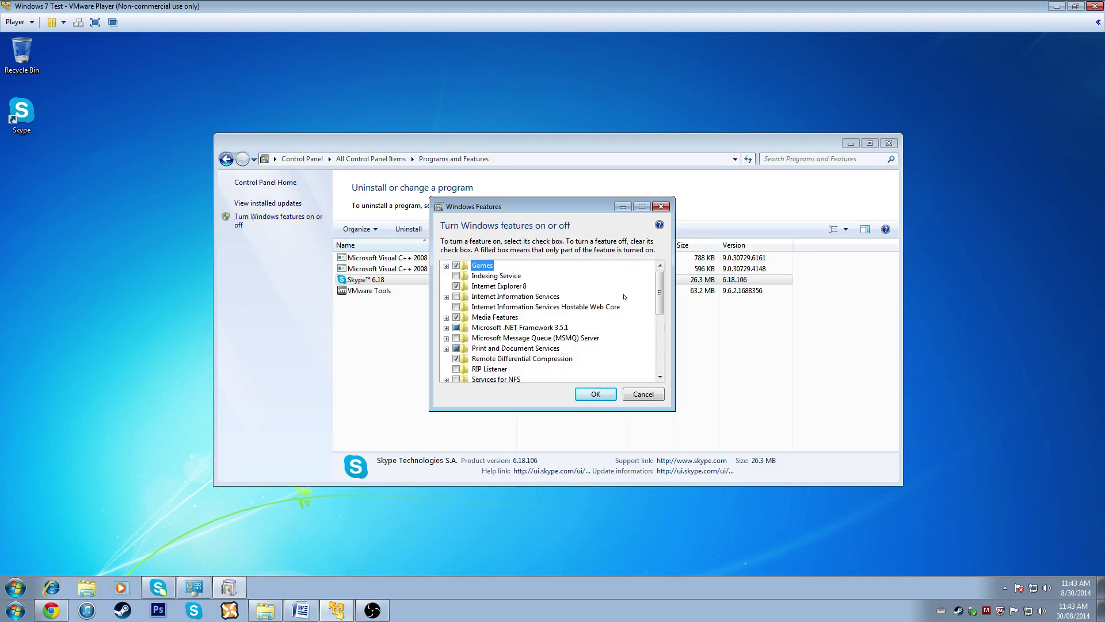
{"action": "left_click_drag", "start_coordinate": [658, 296], "coordinate": [645, 365]}
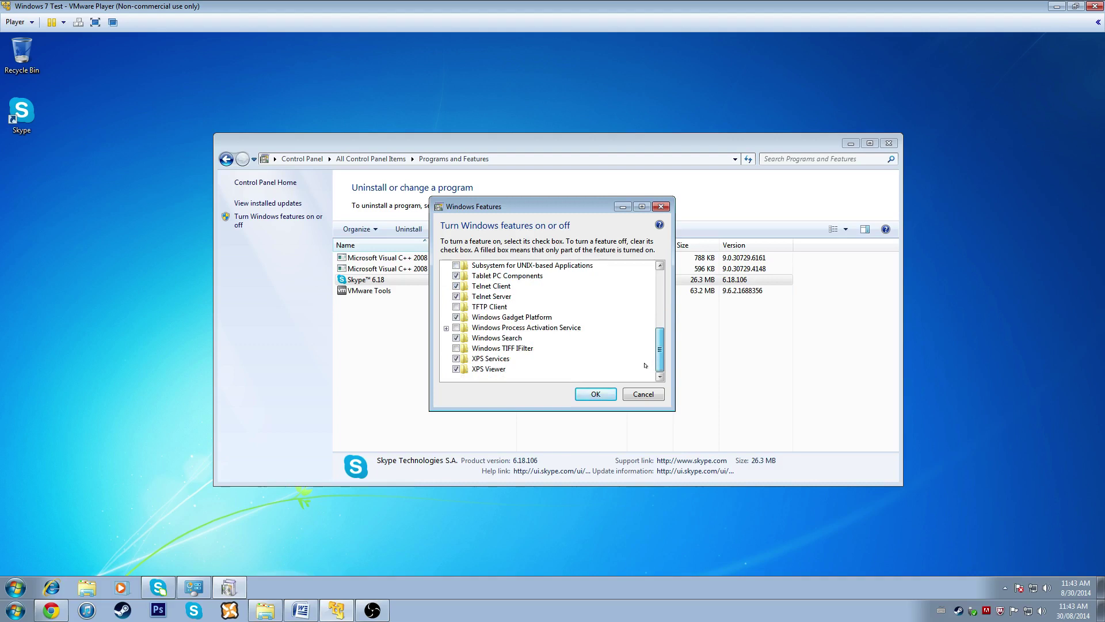
{"action": "scroll", "coordinate": [643, 355], "scroll_direction": "up", "scroll_amount": 5}
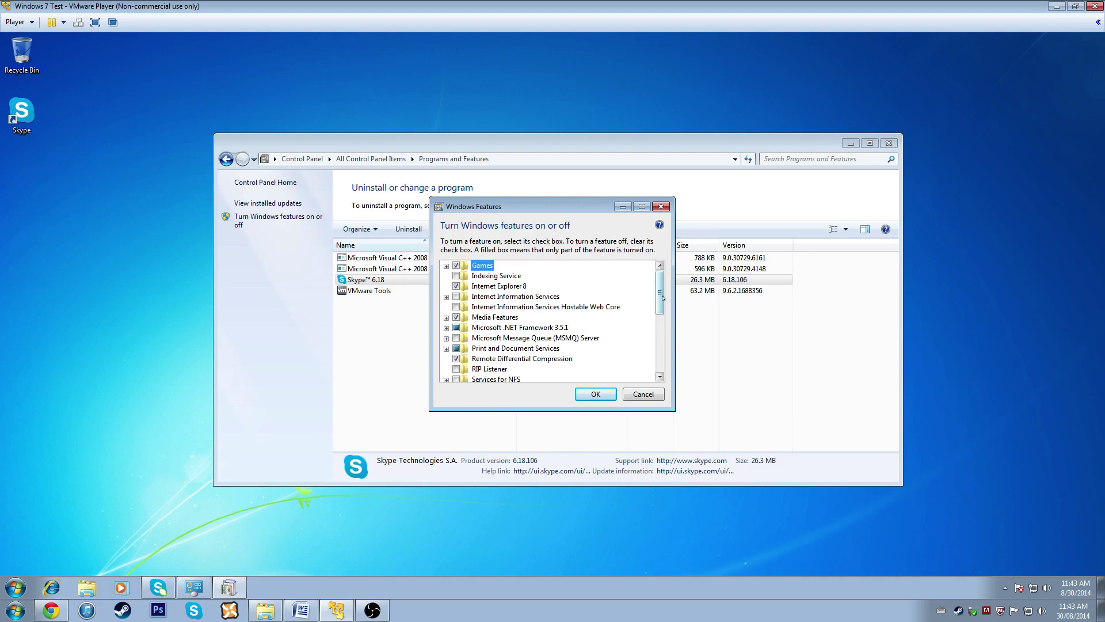
{"action": "left_click_drag", "start_coordinate": [659, 296], "coordinate": [646, 356]}
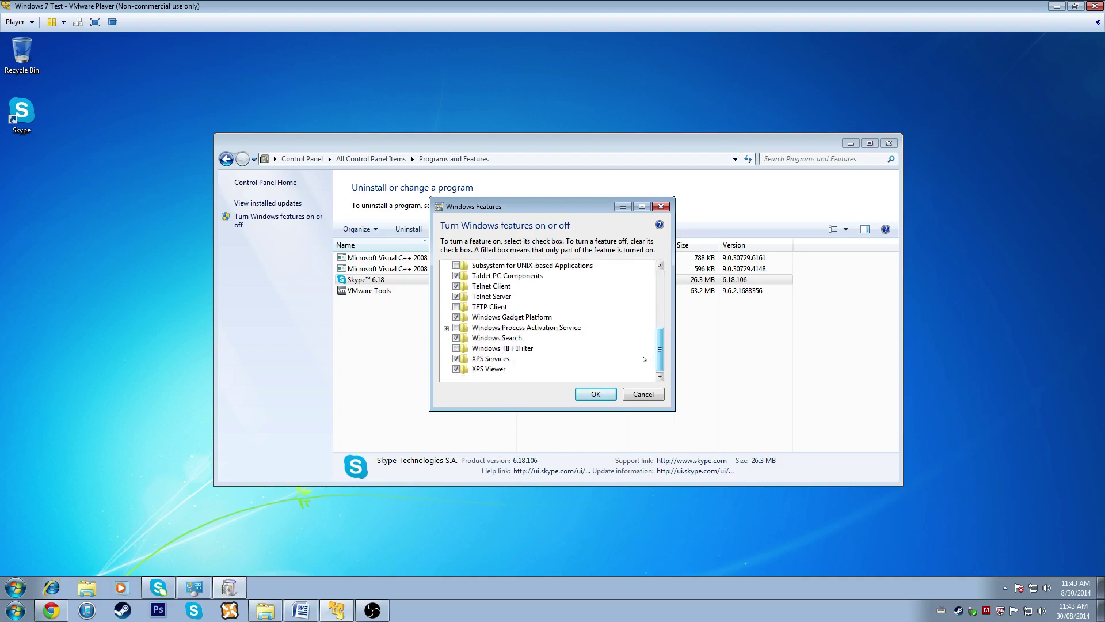
- Leave Telnet Client unchecked and clear the Telnet Server checkbox
{"action": "left_click", "coordinate": [499, 286]}
{"action": "left_click", "coordinate": [497, 297]}
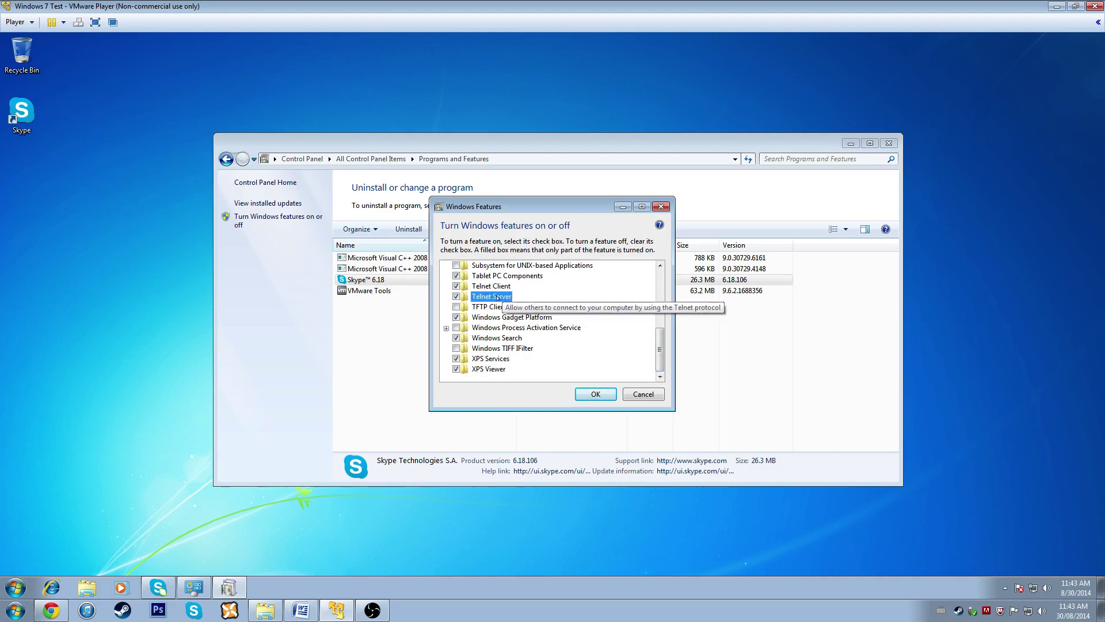
{"action": "left_click", "coordinate": [486, 287]}
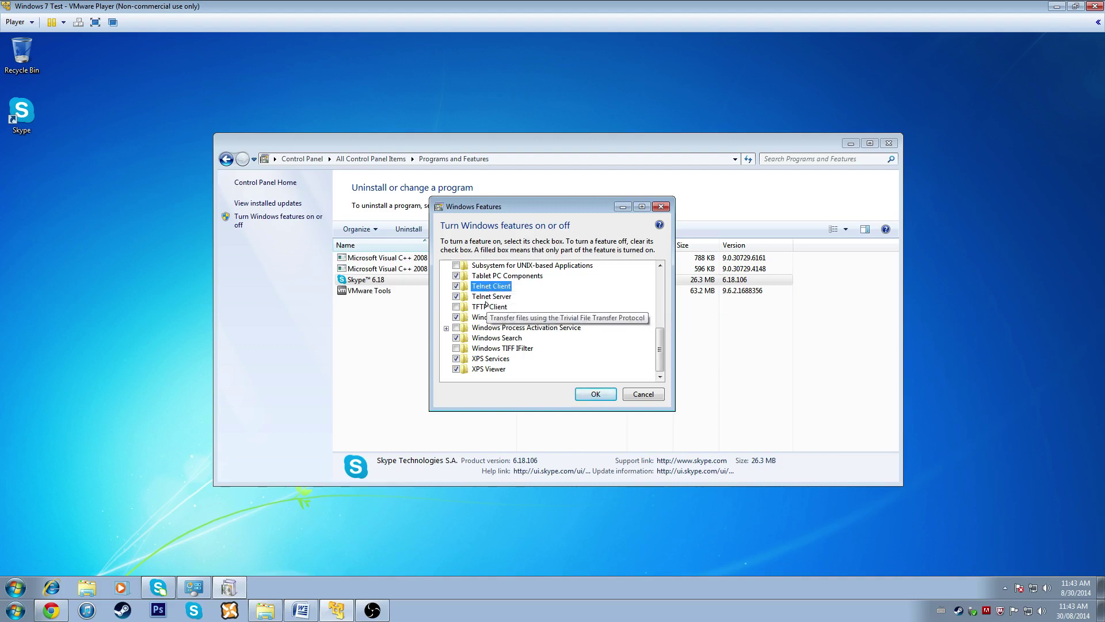
{"action": "left_click", "coordinate": [491, 297]}
{"action": "left_click", "coordinate": [488, 287]}
{"action": "left_click", "coordinate": [491, 296]}
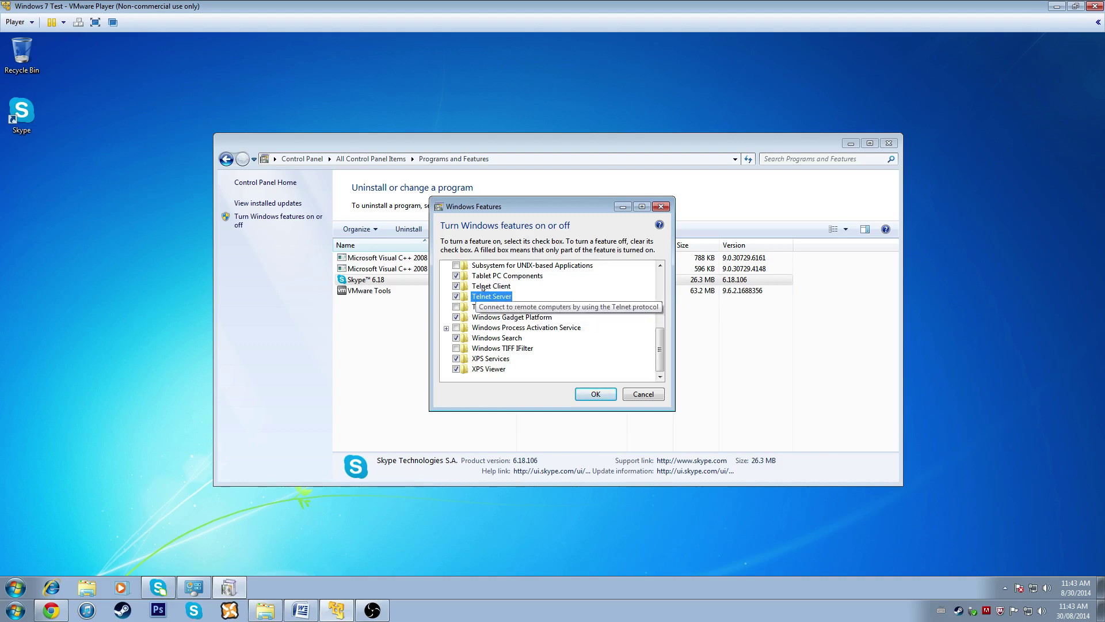
{"action": "left_click", "coordinate": [483, 287]}
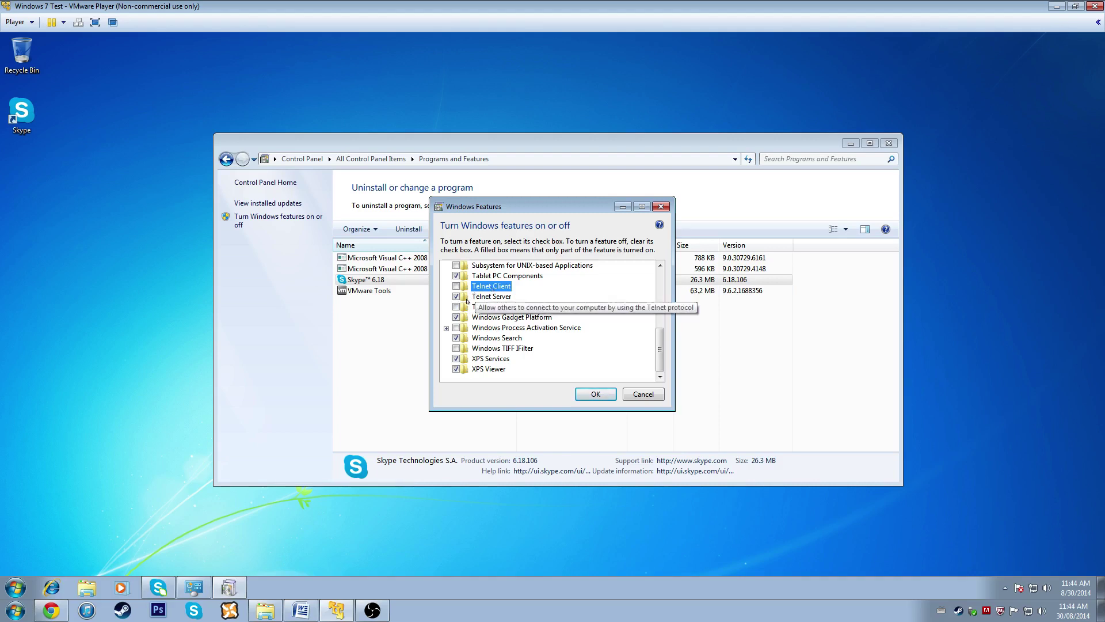
{"action": "left_click", "coordinate": [490, 297]}
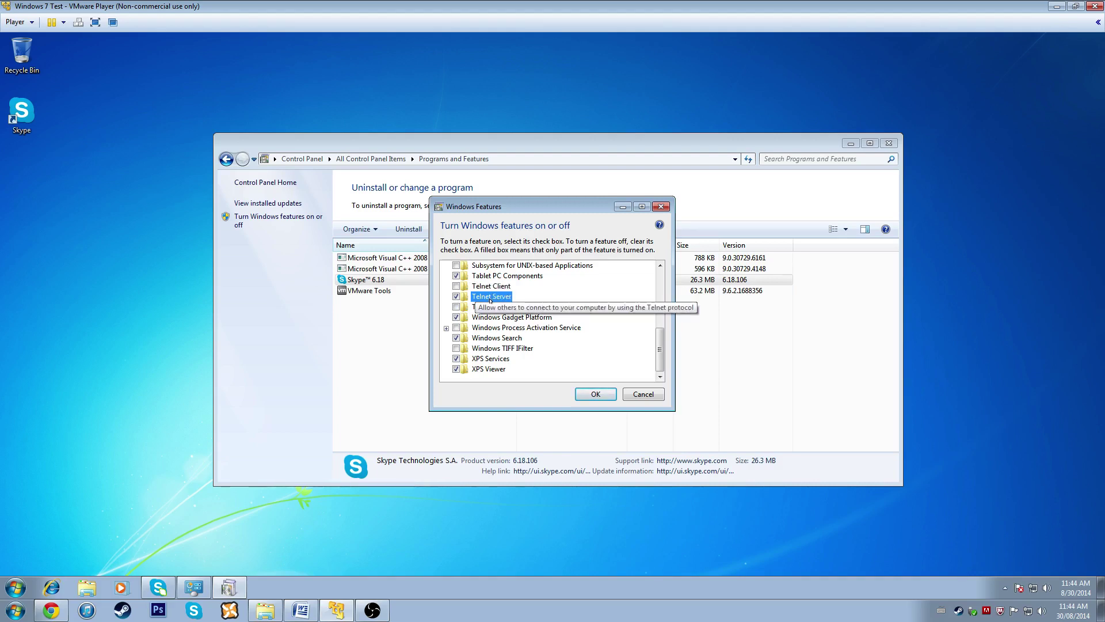
{"action": "left_click", "coordinate": [457, 296]}
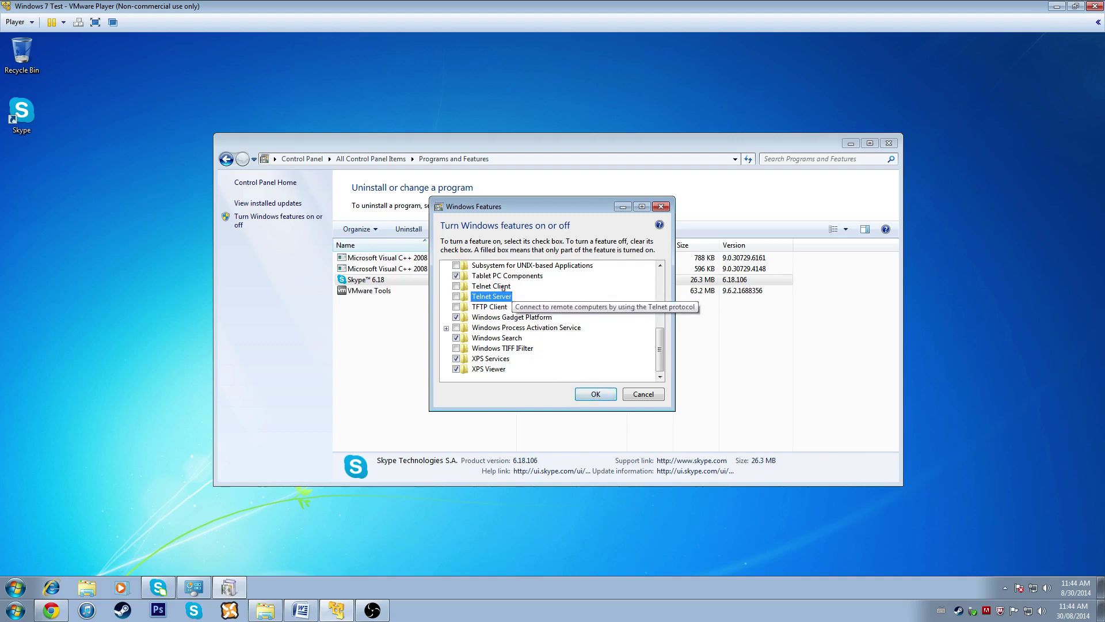
{"action": "left_click", "coordinate": [16, 587]}
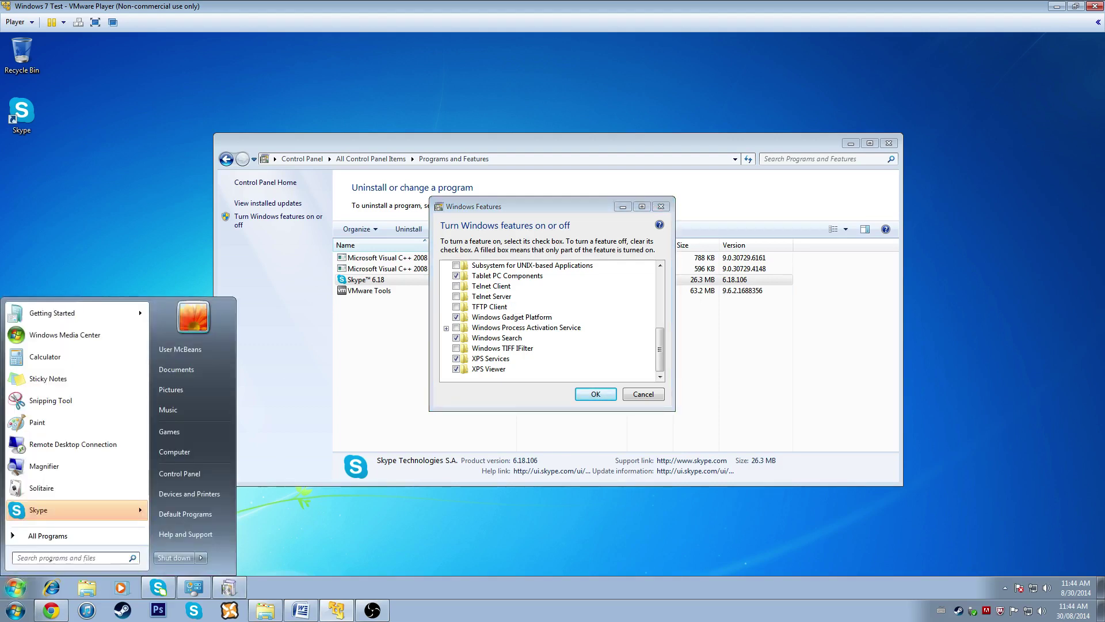
- Type 'services' in Start search, clear it, and open Administrative Tools from Control Panel
{"action": "type", "text": "services"}
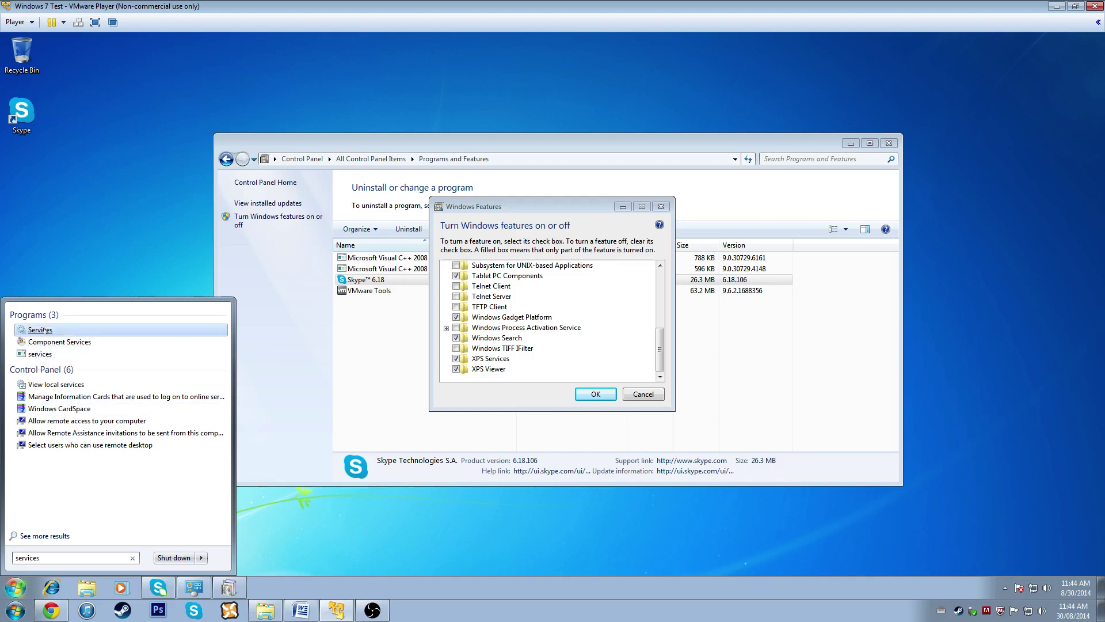
{"action": "key", "text": "BackSpace"}
{"action": "key", "text": "BackSpace"}
{"action": "key", "text": "BackSpace"}
{"action": "key", "text": "BackSpace"}
{"action": "key", "text": "BackSpace"}
{"action": "key", "text": "BackSpace"}
{"action": "key", "text": "BackSpace"}
{"action": "key", "text": "BackSpace"}
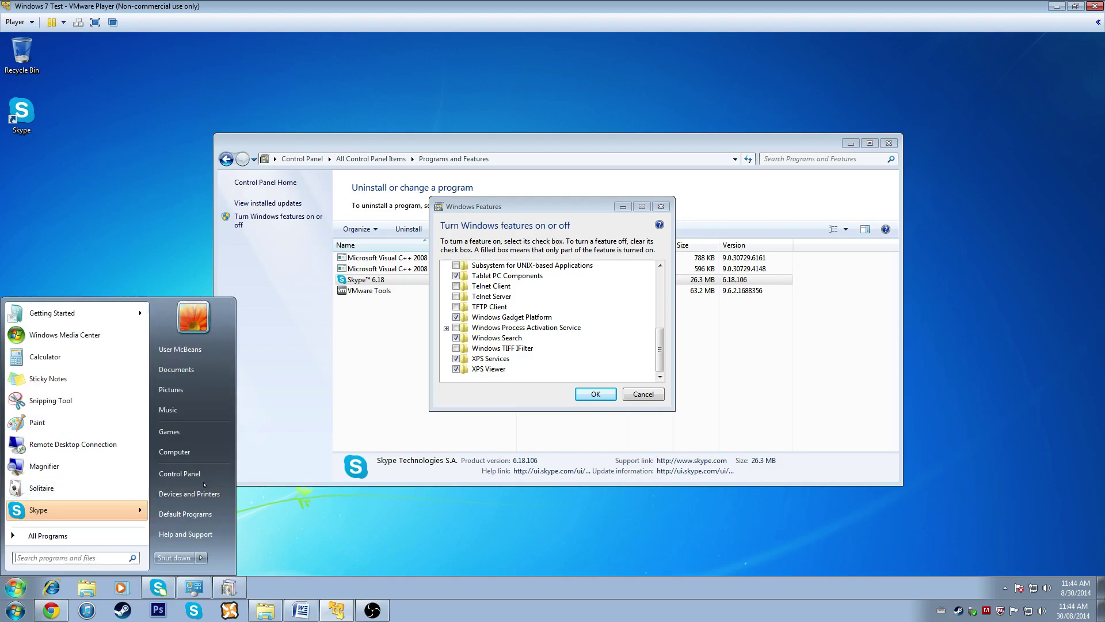
{"action": "left_click", "coordinate": [183, 473]}
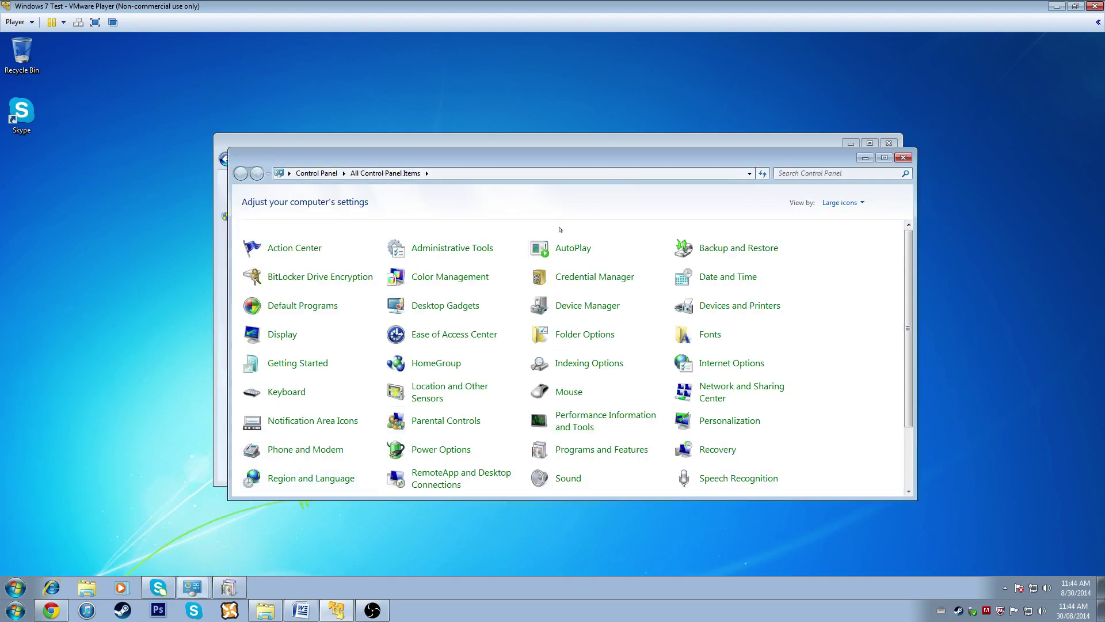
{"action": "left_click", "coordinate": [475, 249]}
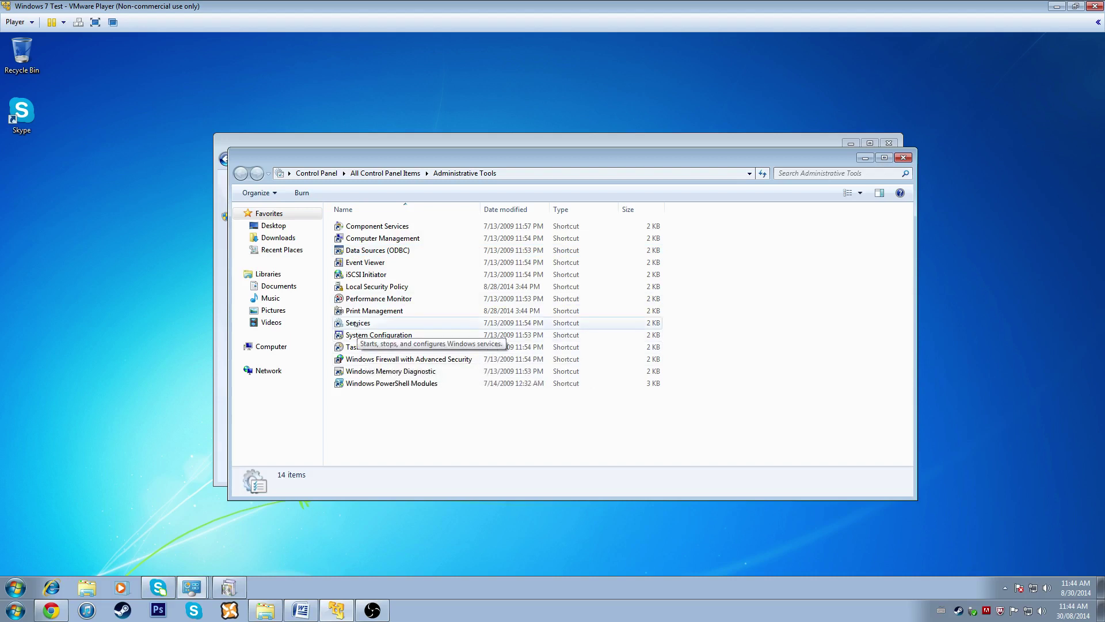
- Open Computer Management, view its Services list, then close the console
{"action": "left_click", "coordinate": [397, 241]}
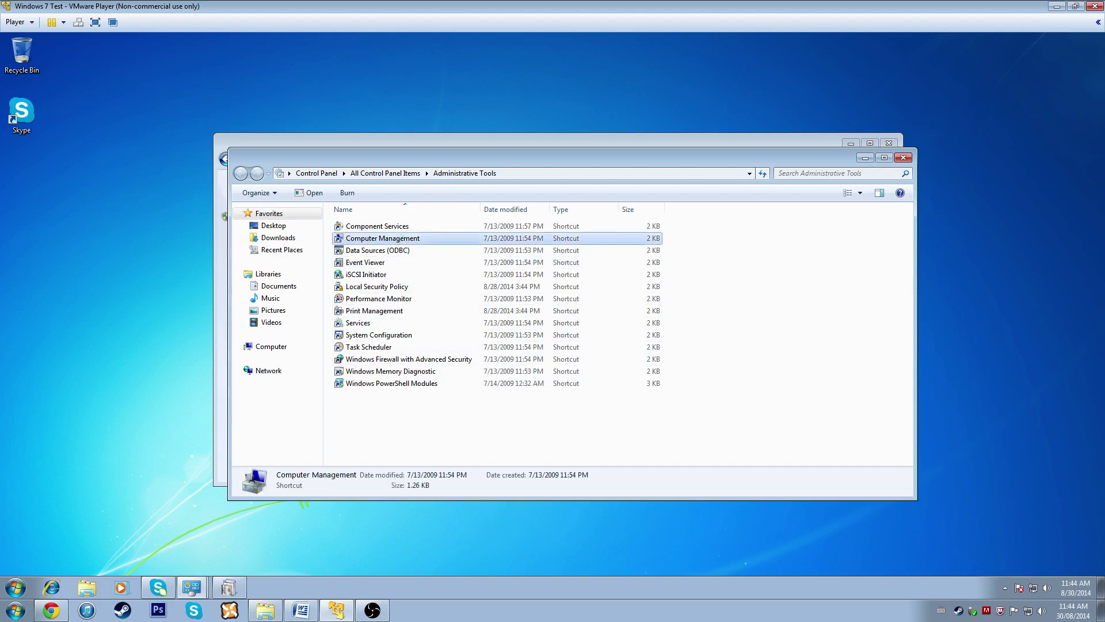
{"action": "double_click", "coordinate": [397, 241]}
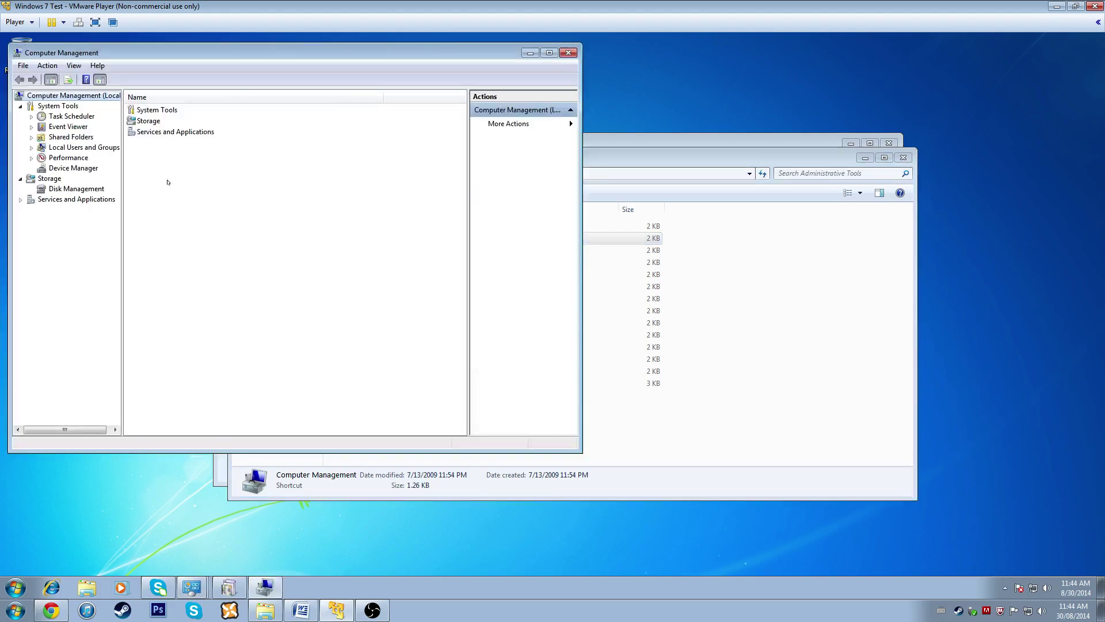
{"action": "left_click", "coordinate": [39, 198]}
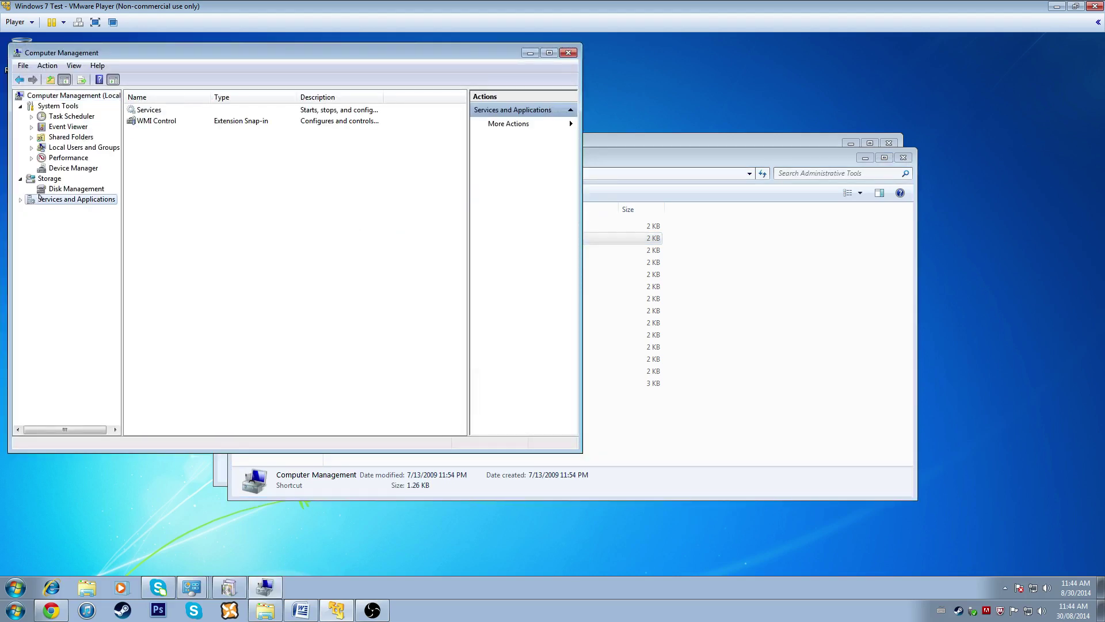
{"action": "double_click", "coordinate": [149, 110]}
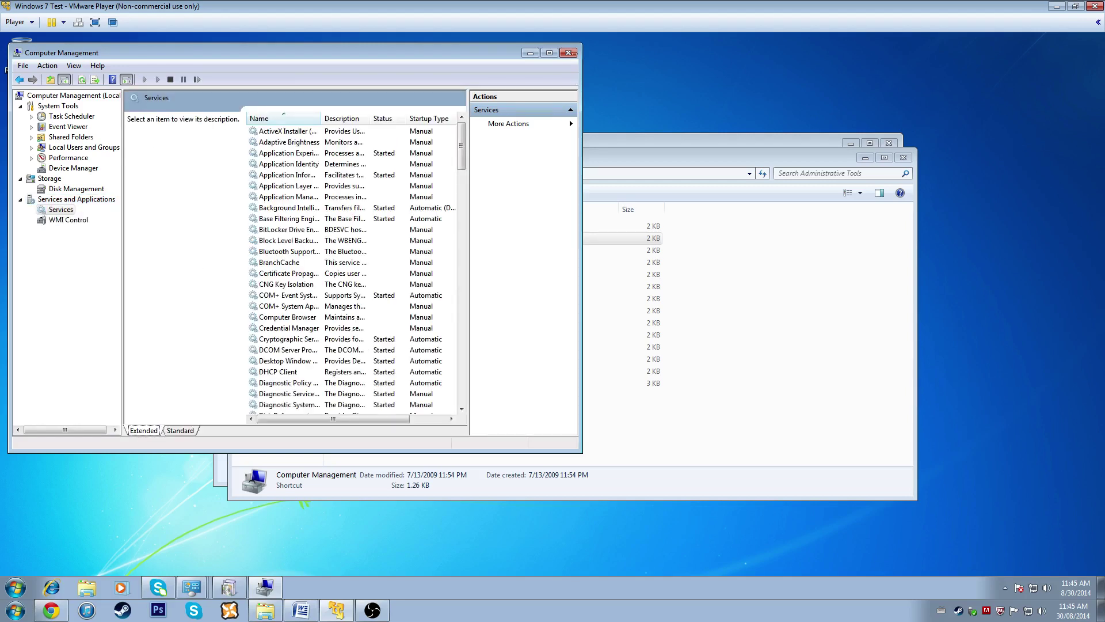
{"action": "left_click", "coordinate": [568, 52]}
{"action": "left_click", "coordinate": [16, 587]}
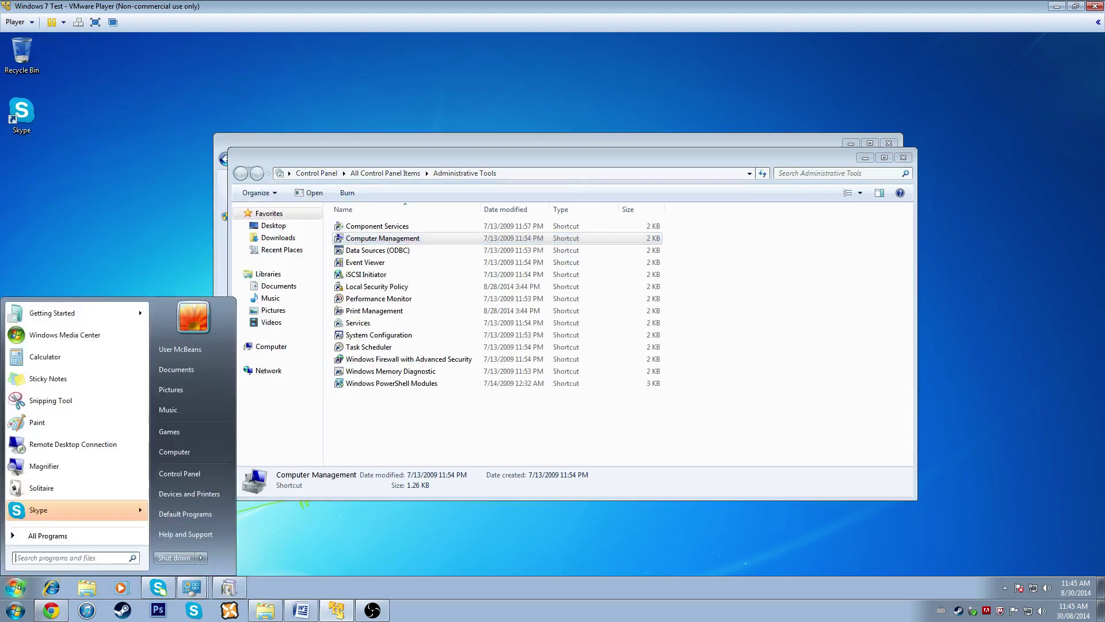
{"action": "left_click", "coordinate": [307, 553]}
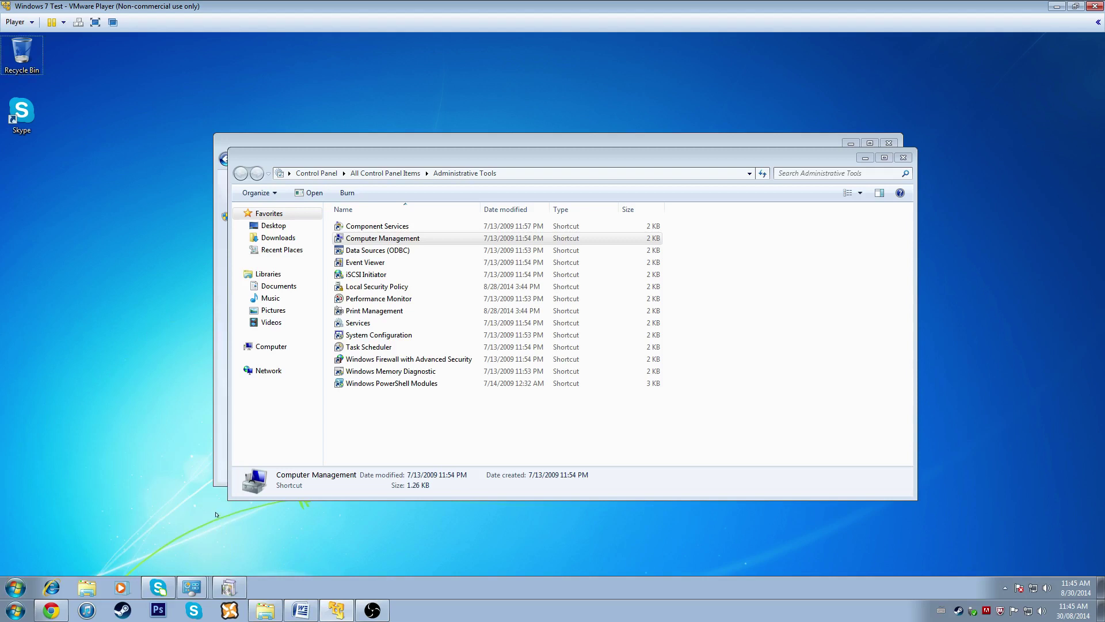
- Launch services.msc, maximize the Services console and widen the Name column
{"action": "key", "text": "super+r"}
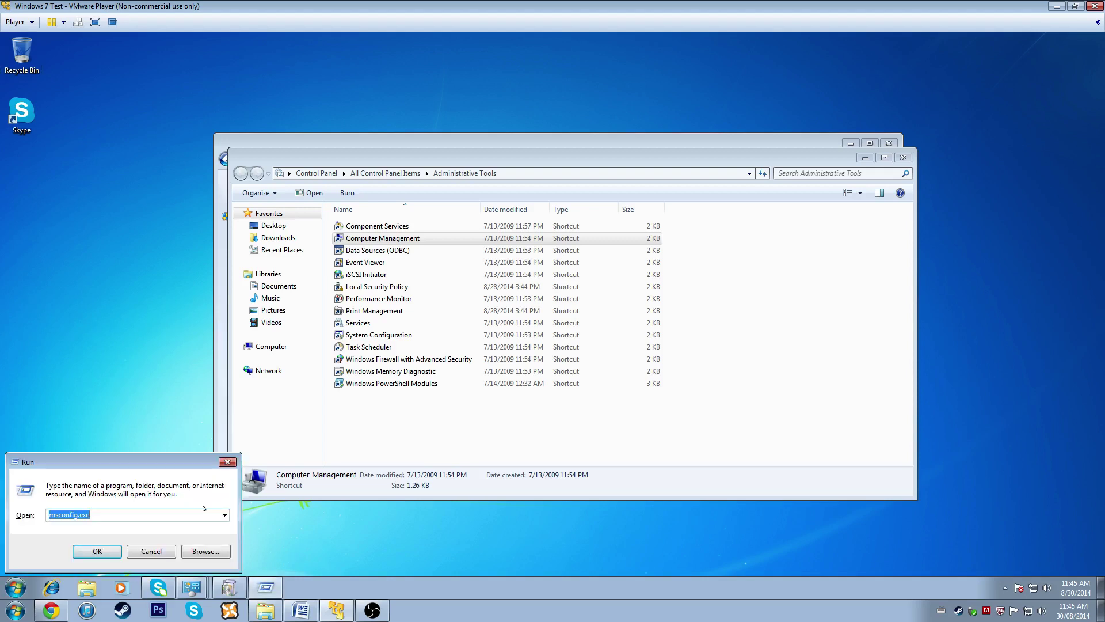
{"action": "type", "text": "services.msc"}
{"action": "key", "text": "Return"}
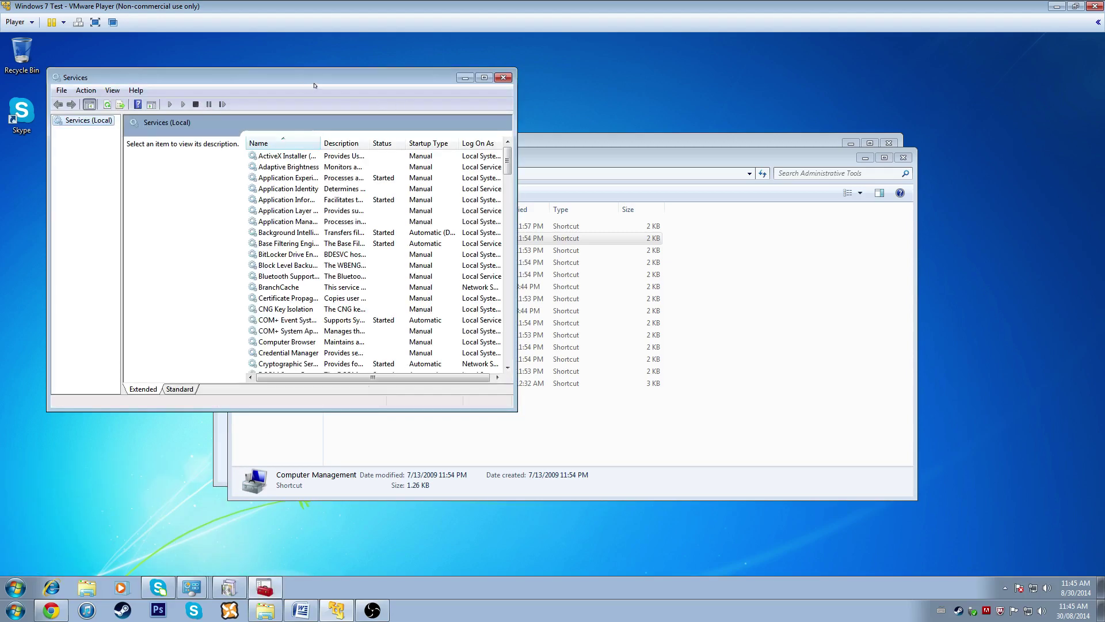
{"action": "double_click", "coordinate": [320, 79]}
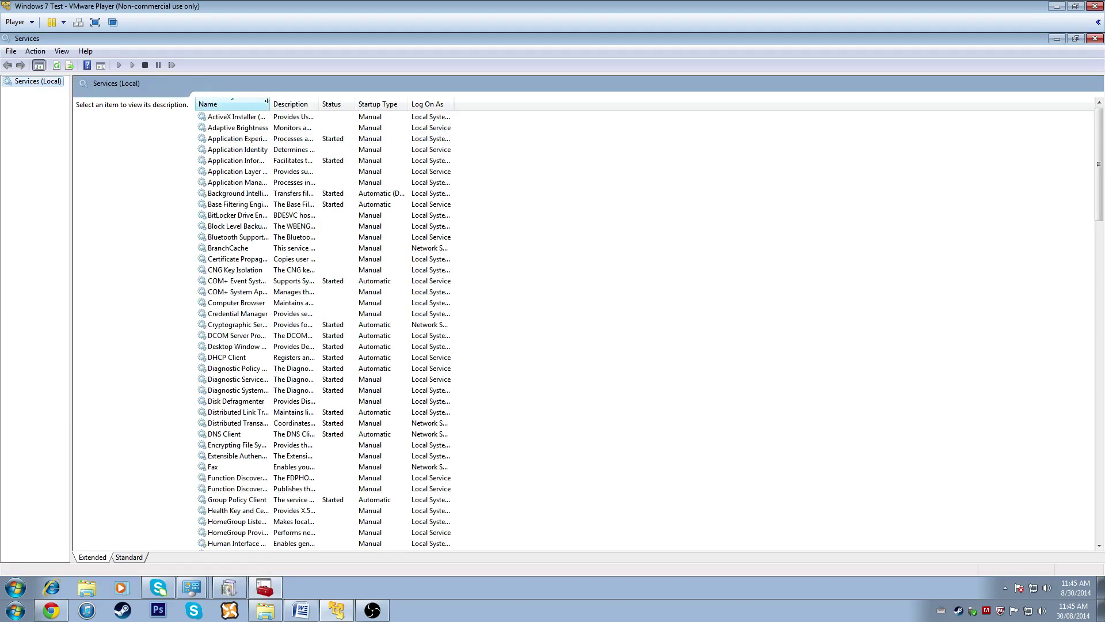
{"action": "left_click_drag", "start_coordinate": [269, 104], "coordinate": [363, 122]}
- Scroll to and select the Disabled Telnet service, then close the Windows Features dialog
{"action": "scroll", "coordinate": [264, 422], "scroll_direction": "down", "scroll_amount": 17}
{"action": "scroll", "coordinate": [264, 423], "scroll_direction": "down", "scroll_amount": 5}
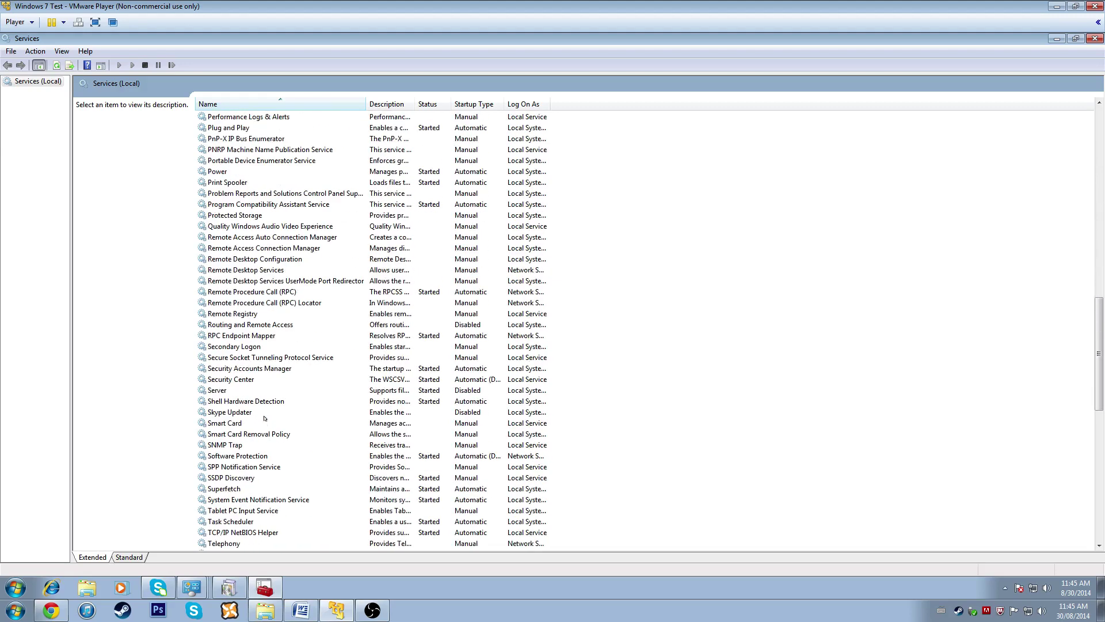
{"action": "scroll", "coordinate": [264, 419], "scroll_direction": "down", "scroll_amount": 2}
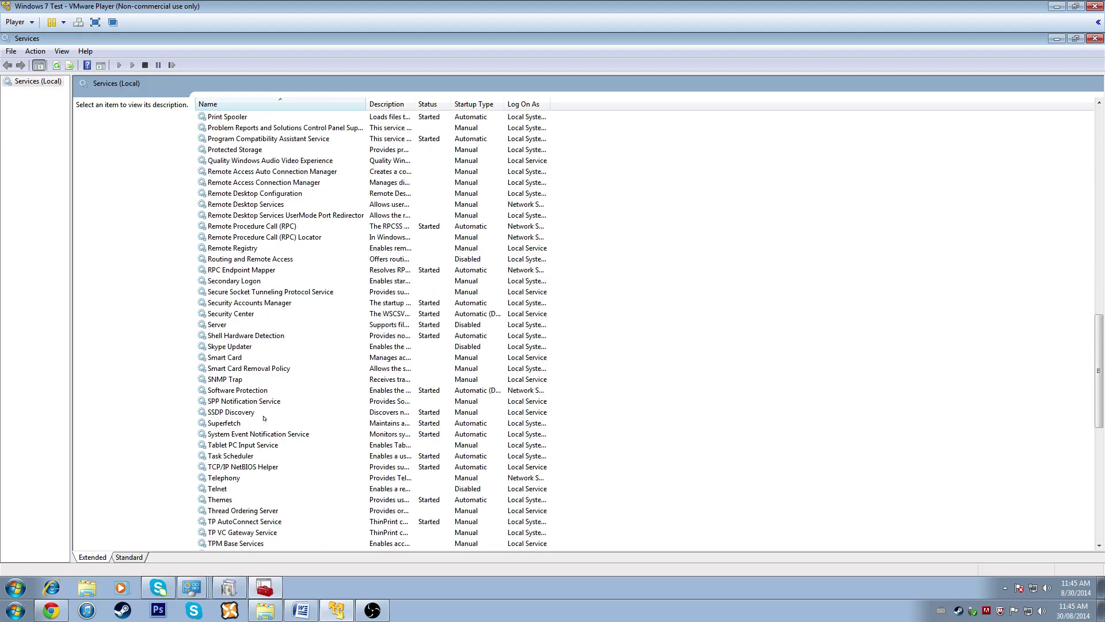
{"action": "left_click", "coordinate": [414, 490]}
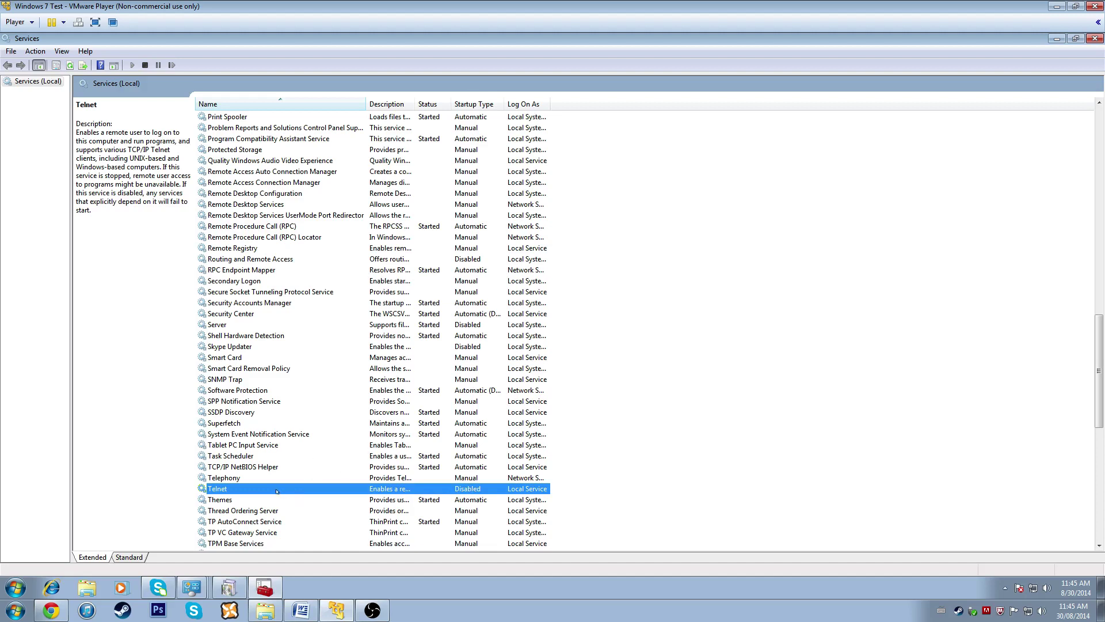
{"action": "left_click", "coordinate": [229, 588]}
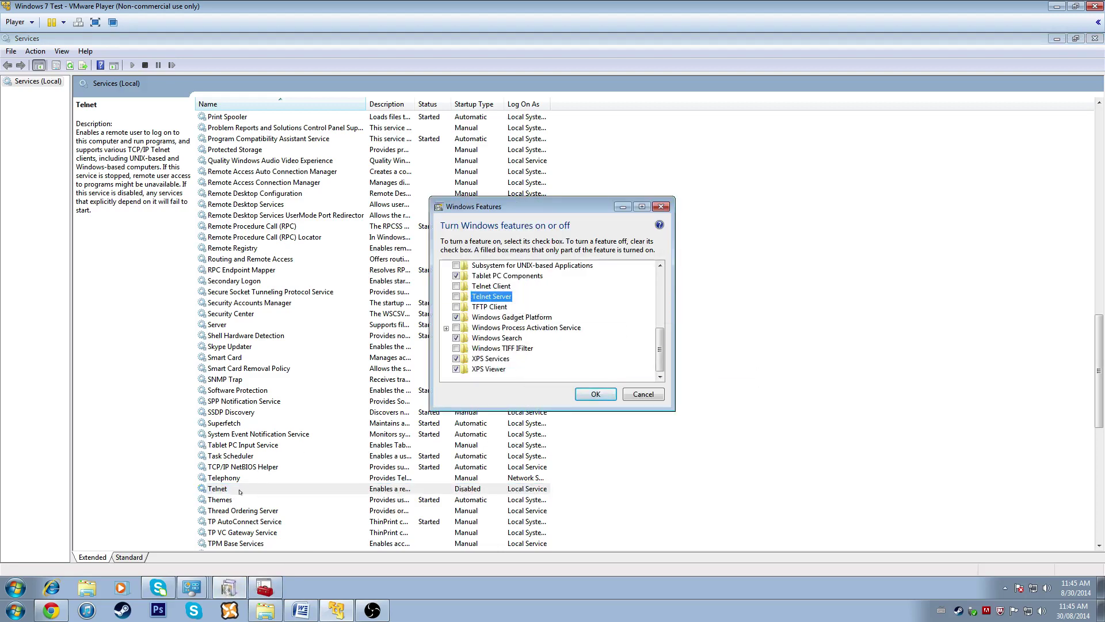
{"action": "left_click", "coordinate": [661, 206]}
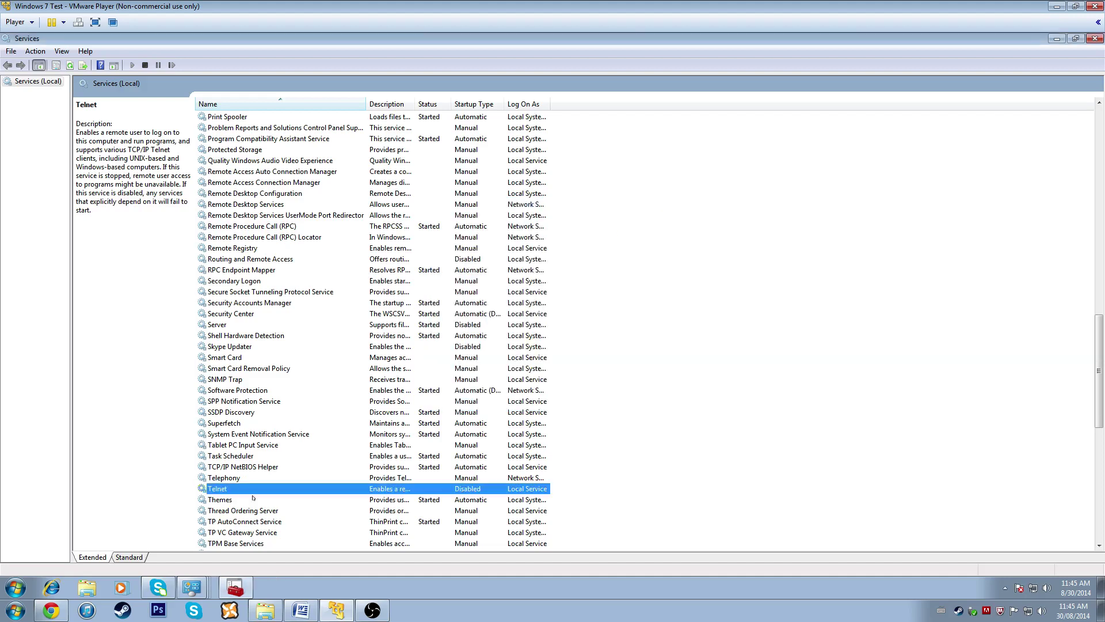
- Set the Telnet service's startup type to Automatic and start it
{"action": "right_click", "coordinate": [282, 490]}
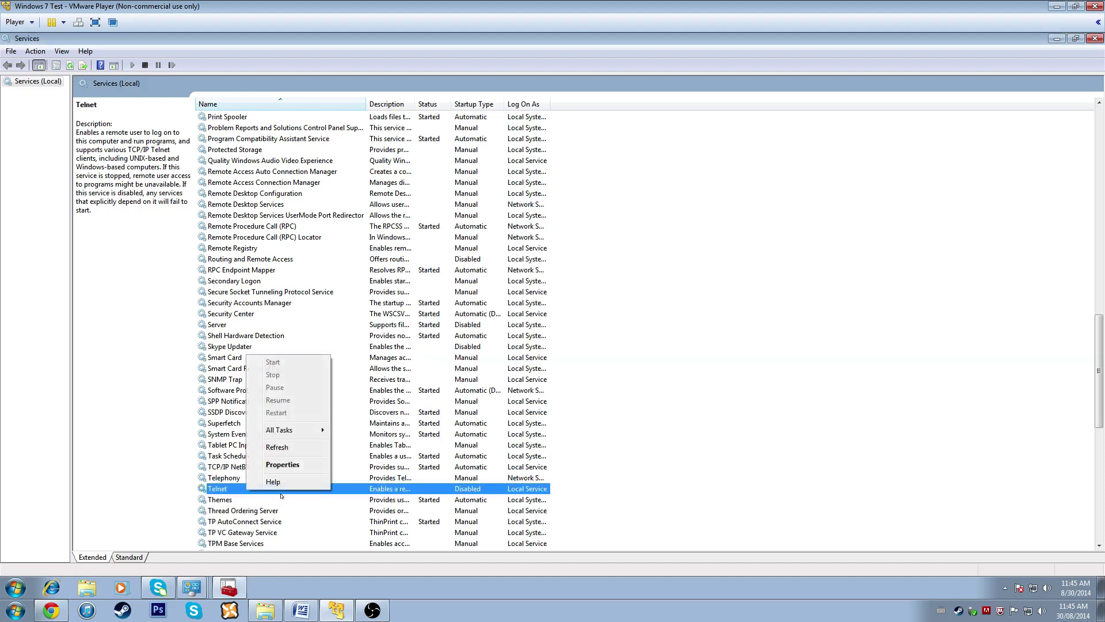
{"action": "left_click", "coordinate": [293, 465]}
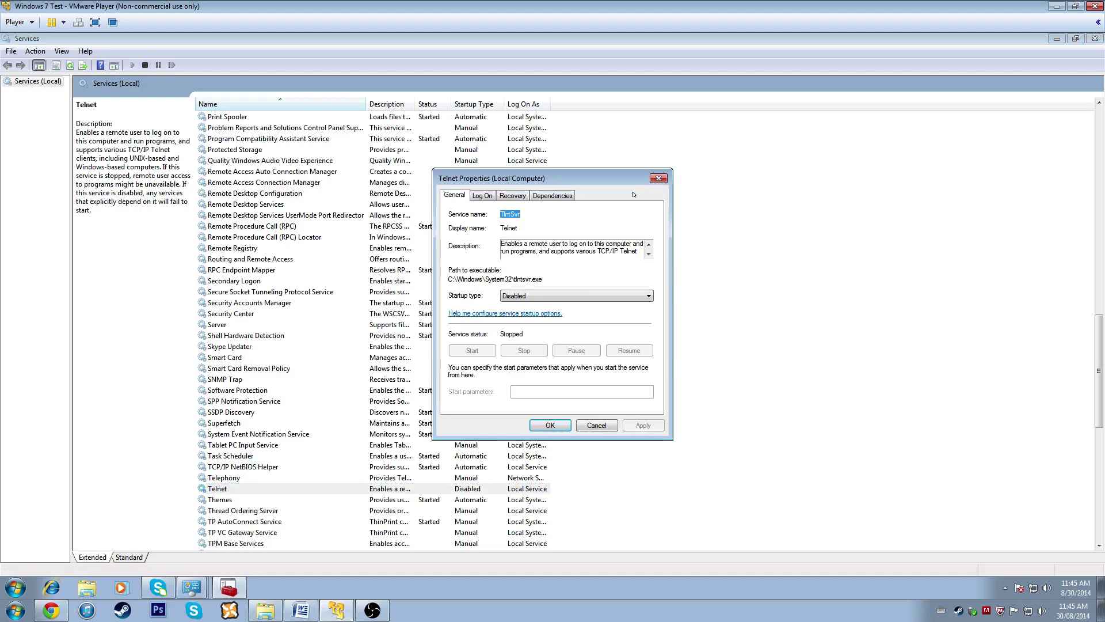
{"action": "left_click", "coordinate": [576, 296]}
{"action": "left_click", "coordinate": [520, 316]}
{"action": "left_click", "coordinate": [643, 424]}
{"action": "left_click", "coordinate": [482, 352]}
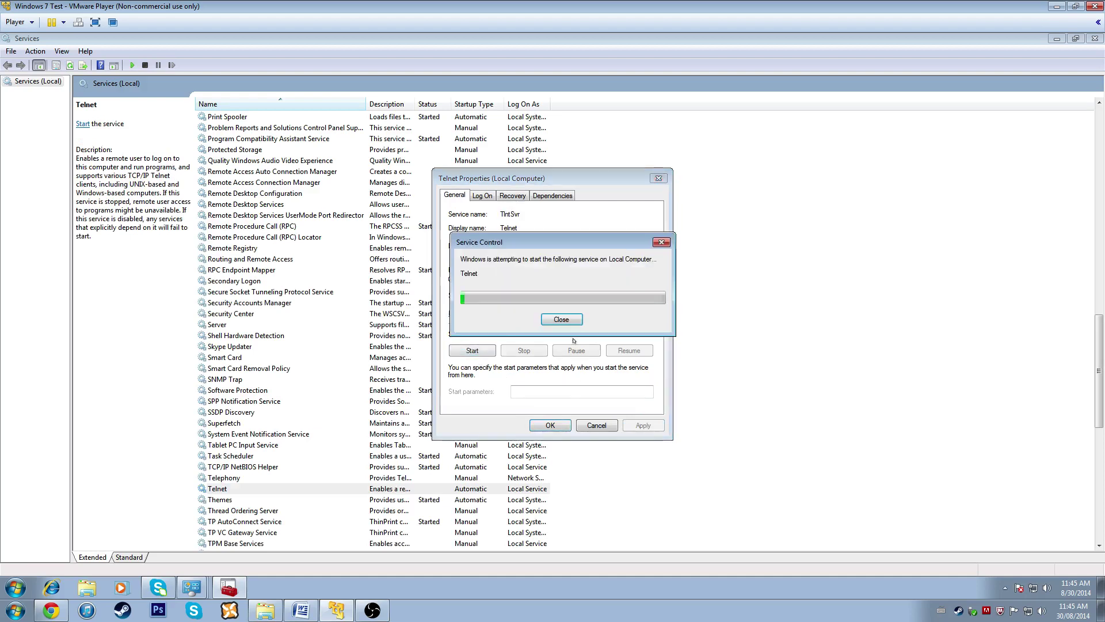
{"action": "left_click", "coordinate": [561, 424]}
- Change Telnet's startup type to Disabled and stop the service
{"action": "left_click", "coordinate": [436, 490]}
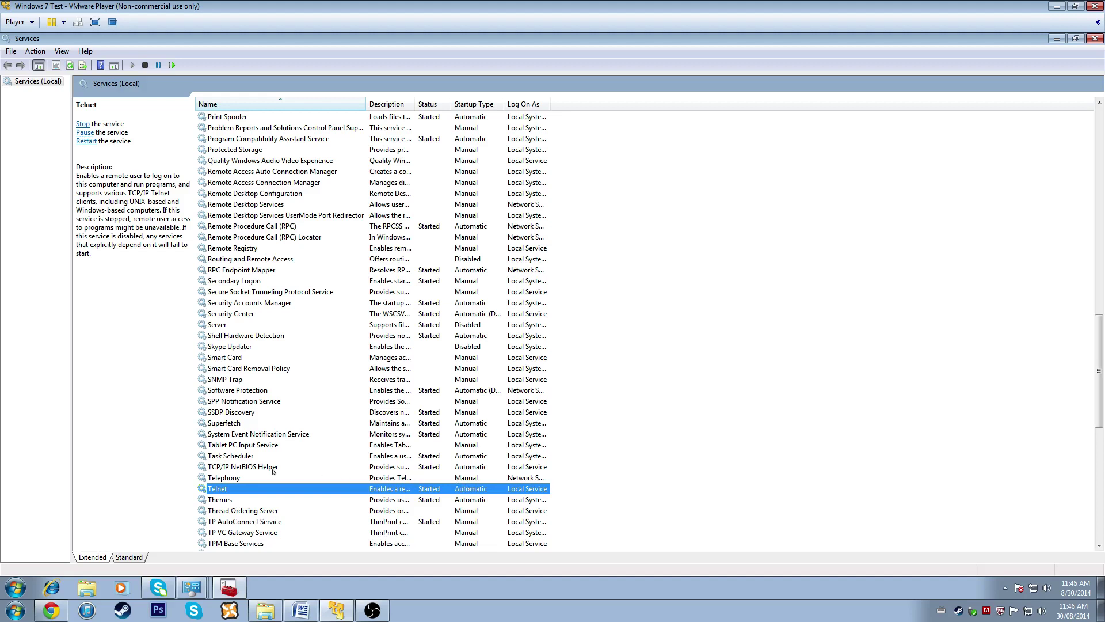
{"action": "right_click", "coordinate": [220, 488]}
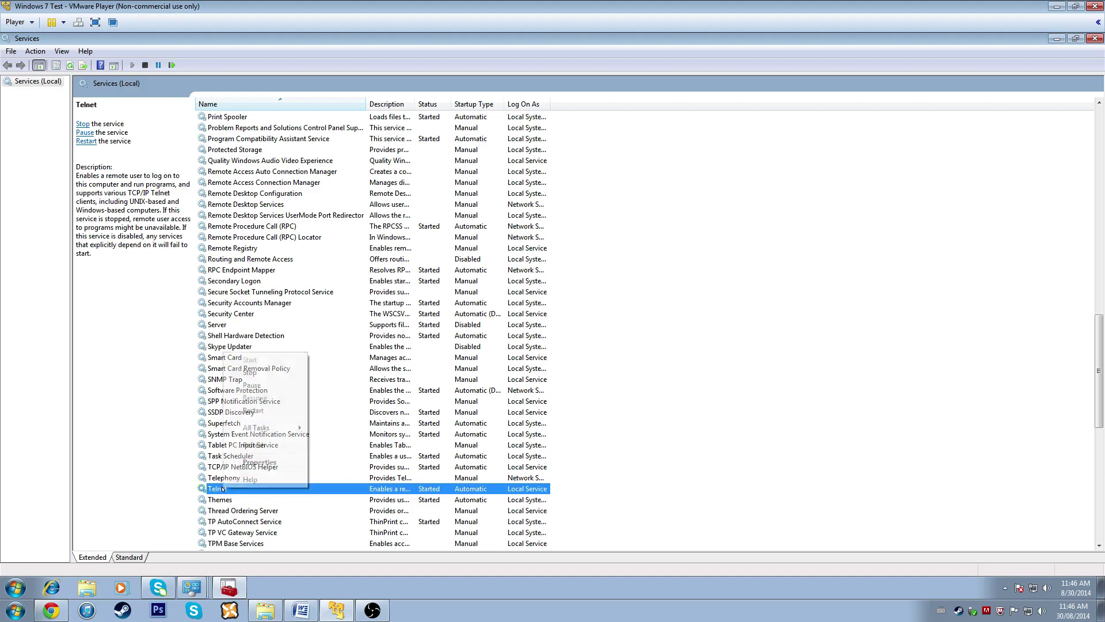
{"action": "left_click", "coordinate": [270, 464]}
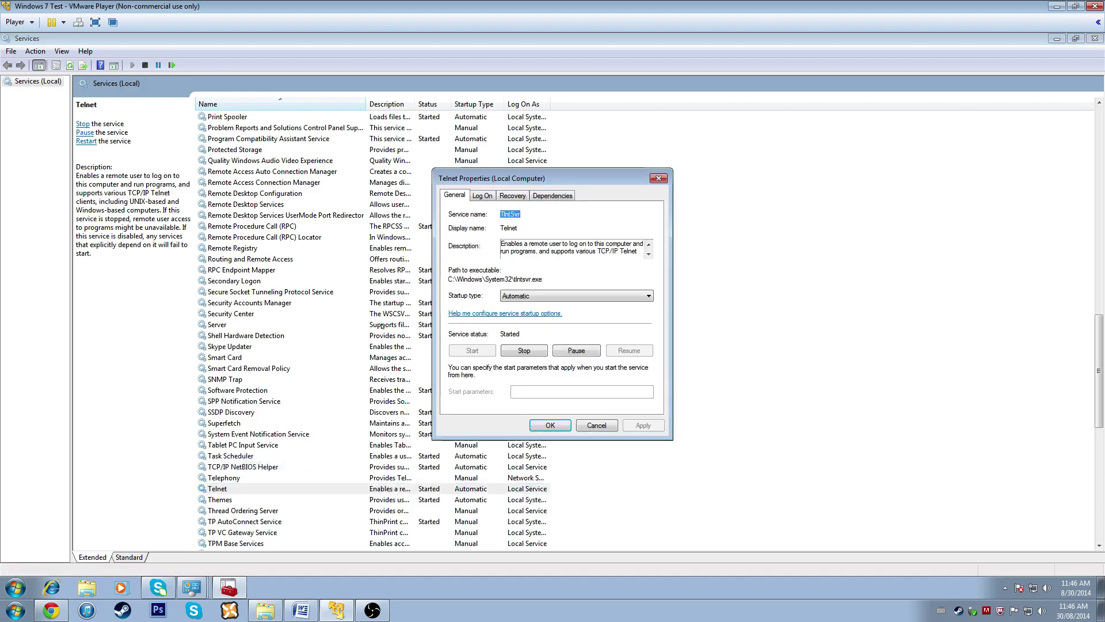
{"action": "left_click", "coordinate": [555, 295]}
{"action": "left_click", "coordinate": [554, 329]}
{"action": "left_click", "coordinate": [524, 350]}
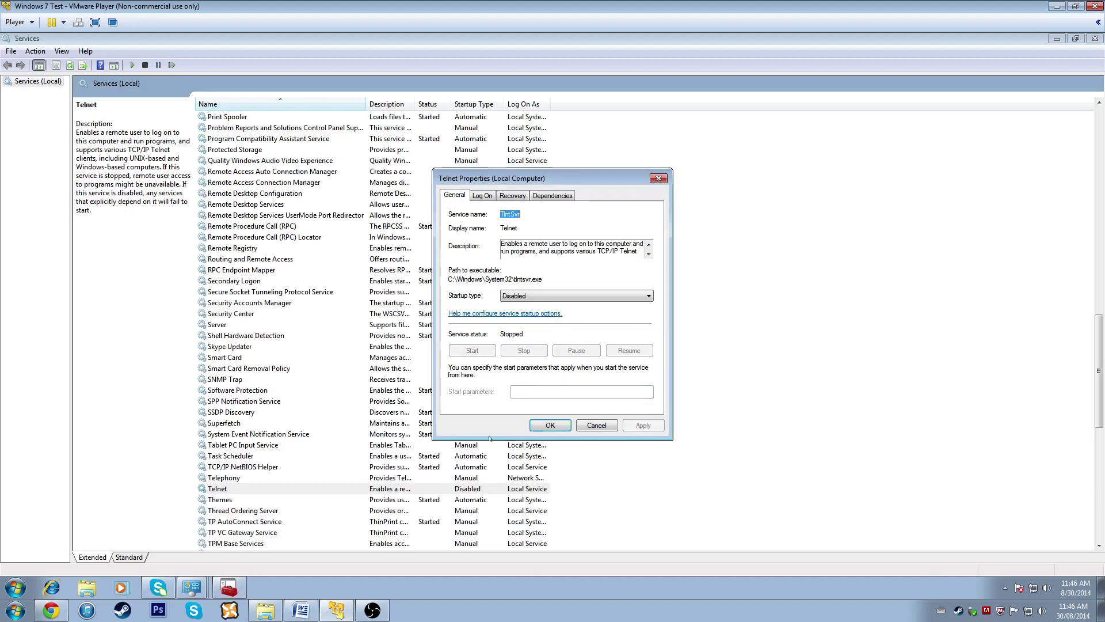
{"action": "left_click", "coordinate": [550, 425]}
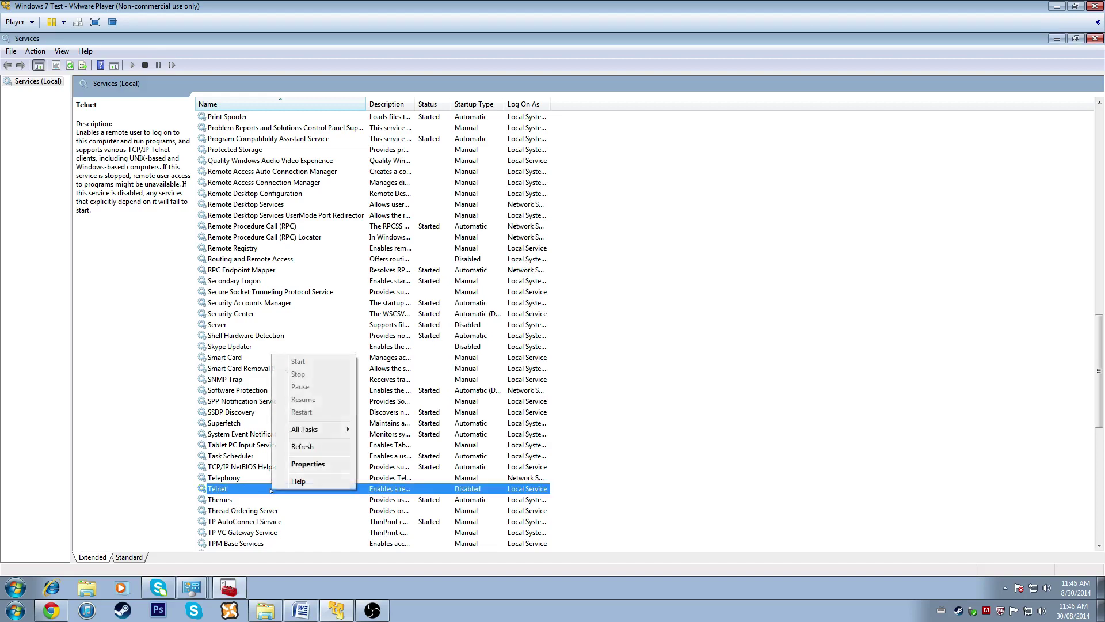
{"action": "left_click", "coordinate": [308, 464]}
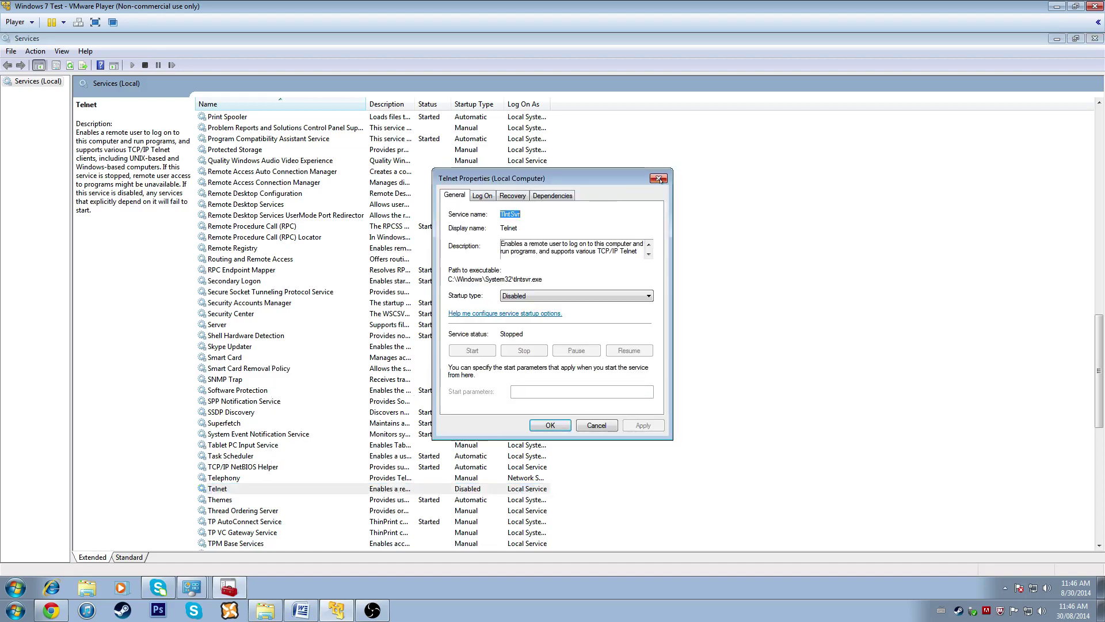
{"action": "left_click", "coordinate": [659, 179]}
- Minimize Administrative Tools and All Control Panel Items, bringing Programs and Features to the front
{"action": "left_click", "coordinate": [229, 587]}
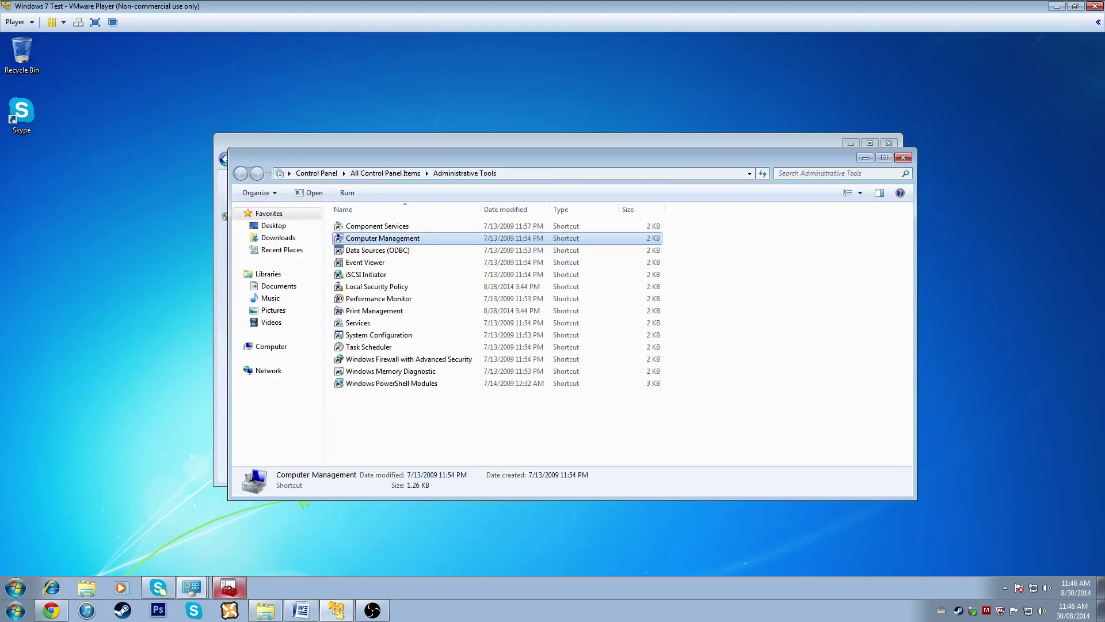
{"action": "mouse_move", "coordinate": [185, 584]}
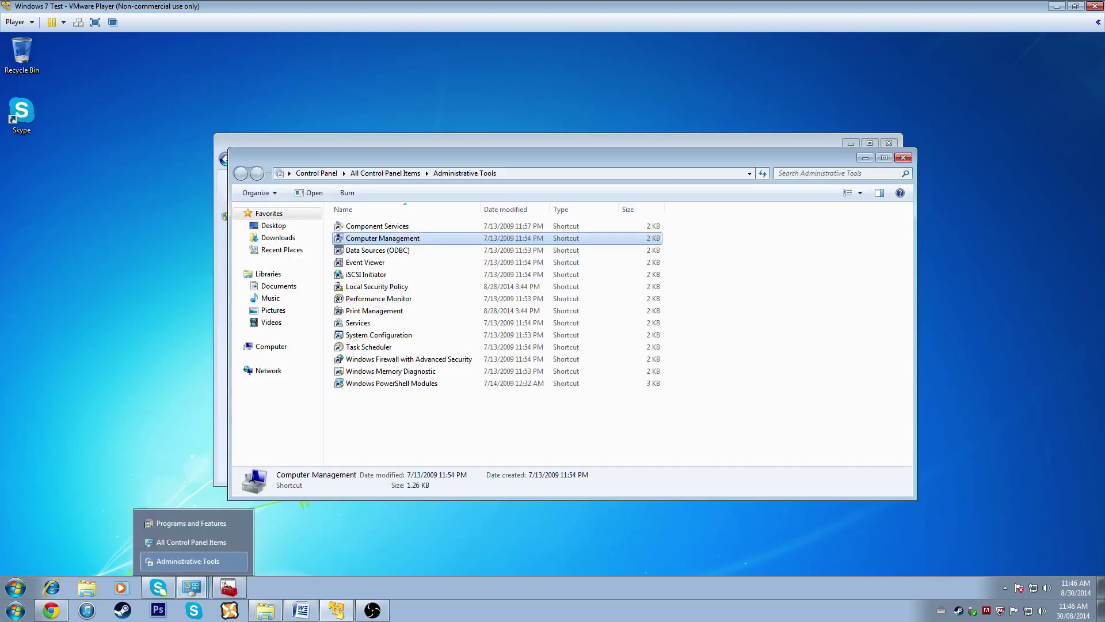
{"action": "mouse_move", "coordinate": [230, 586]}
{"action": "left_click", "coordinate": [190, 523]}
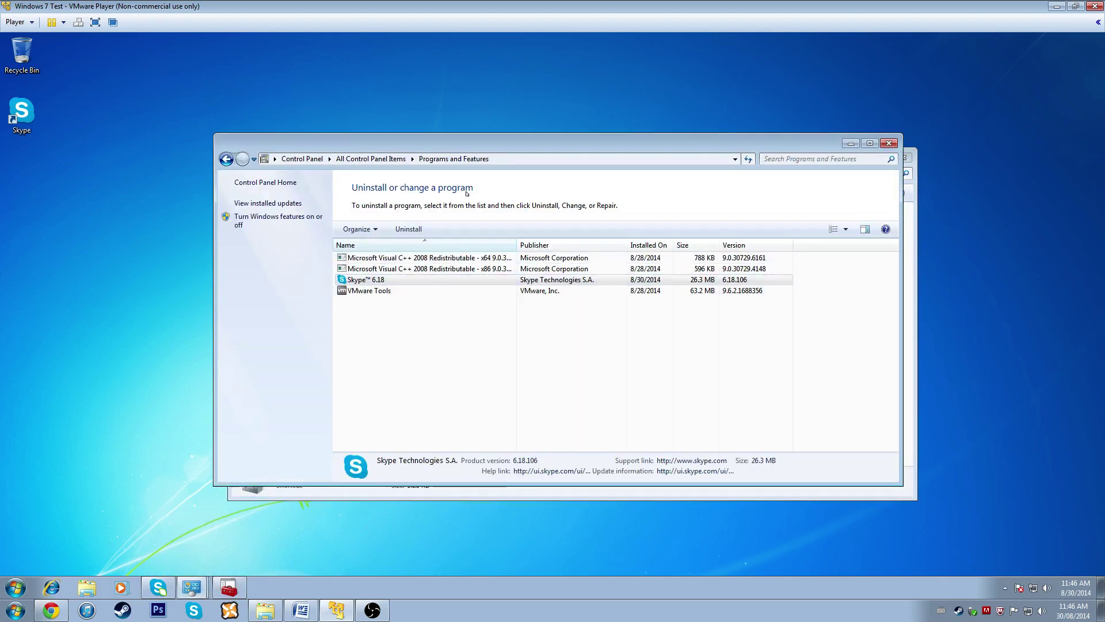
{"action": "mouse_move", "coordinate": [184, 586]}
{"action": "left_click", "coordinate": [190, 542]}
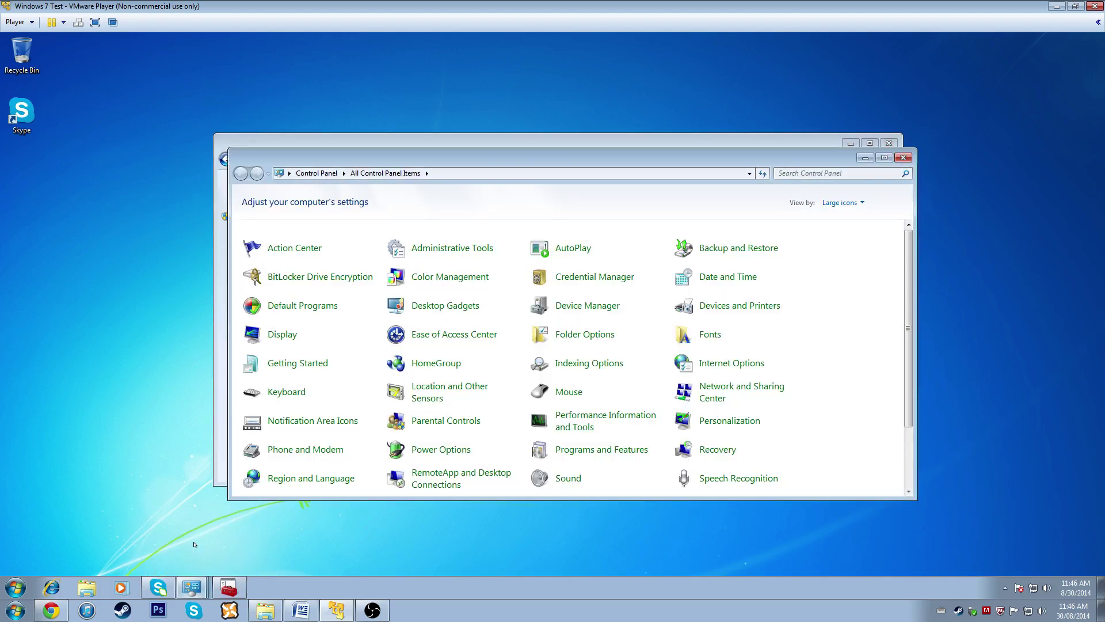
{"action": "left_click", "coordinate": [187, 561]}
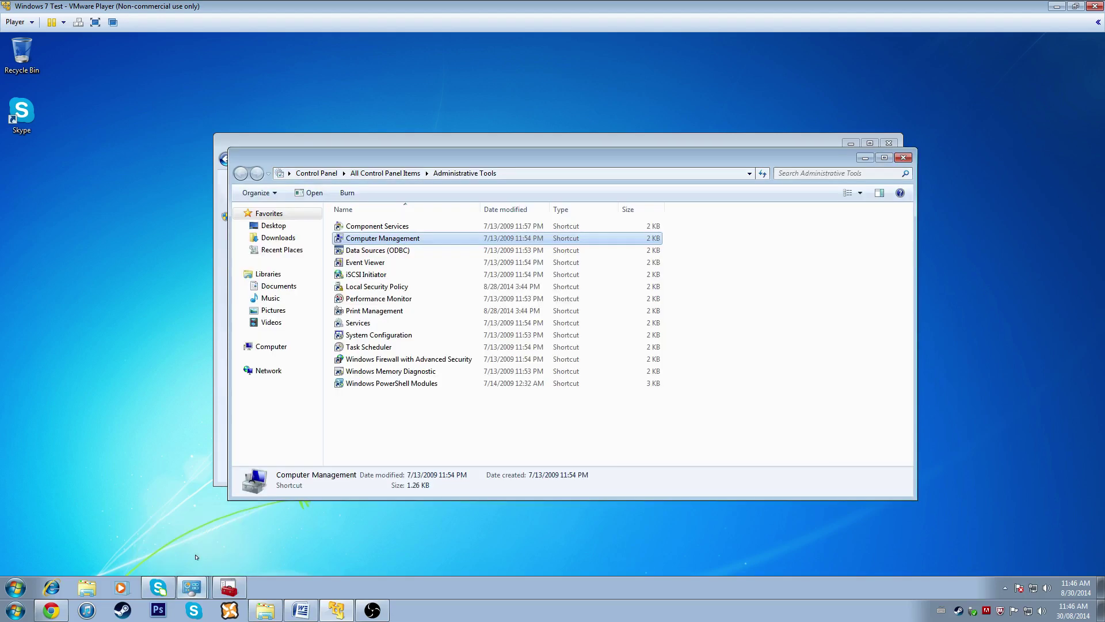
{"action": "left_click", "coordinate": [860, 159]}
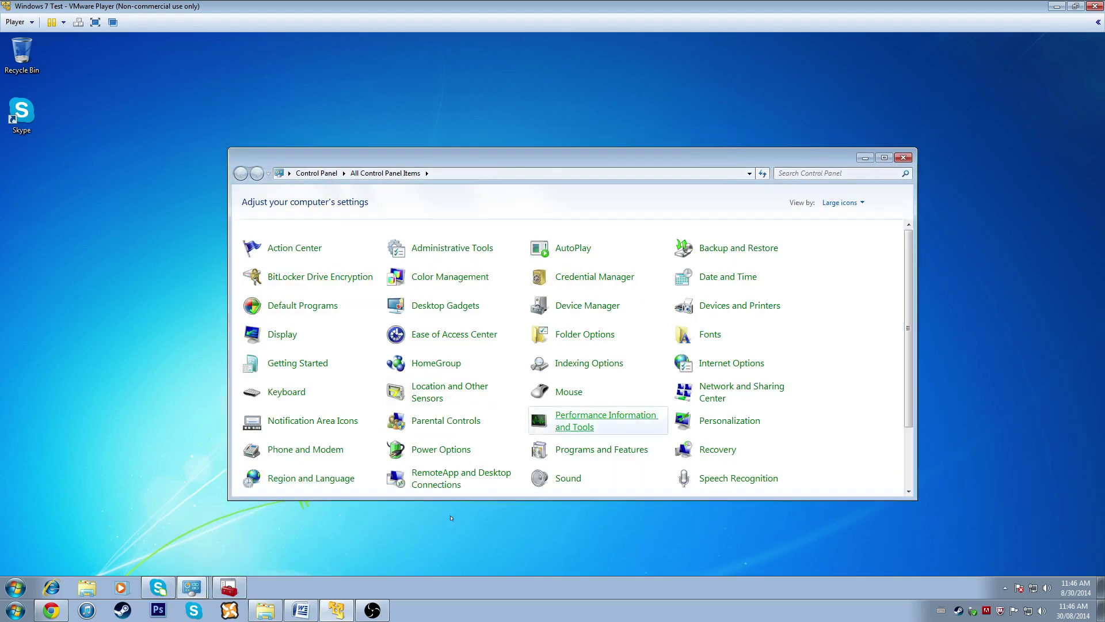
{"action": "left_click", "coordinate": [864, 158]}
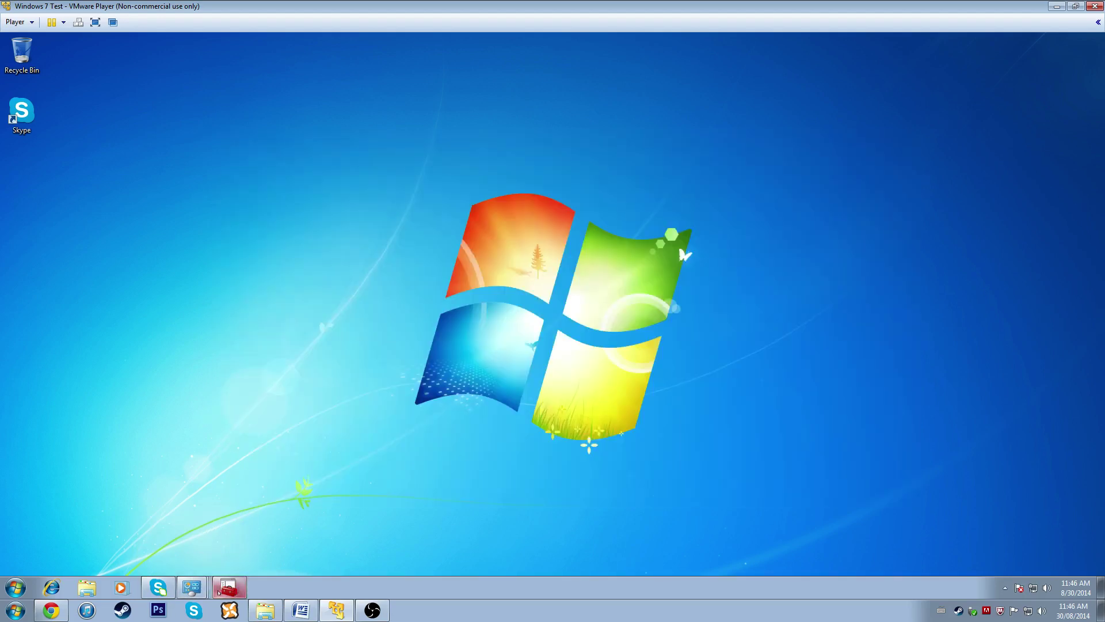
{"action": "left_click", "coordinate": [185, 590]}
{"action": "left_click", "coordinate": [185, 590]}
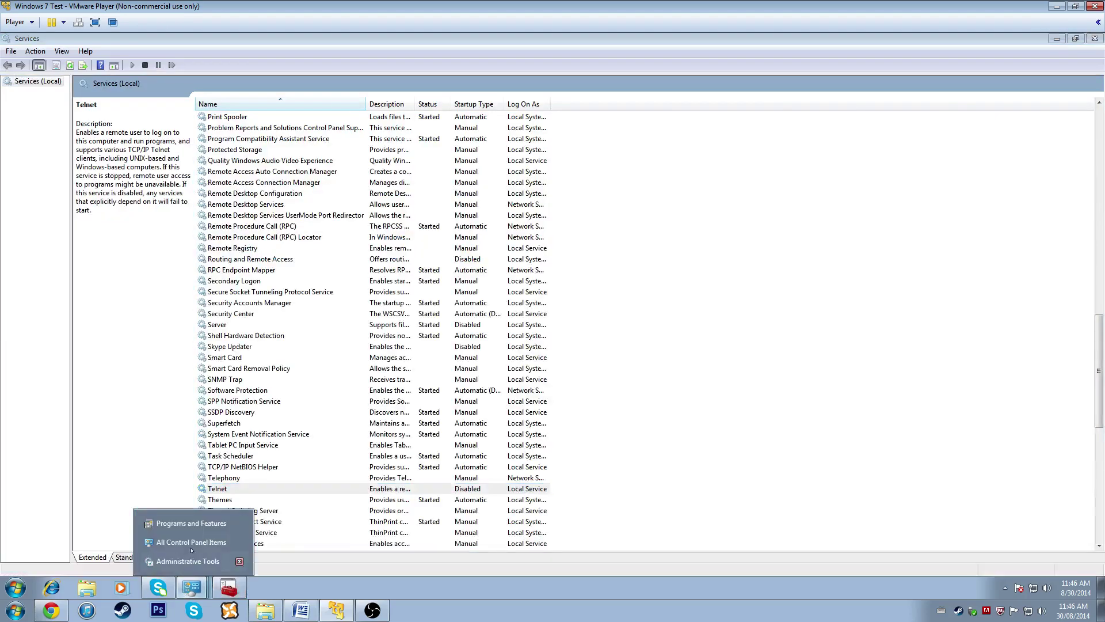
{"action": "left_click", "coordinate": [239, 524]}
- Uncheck Telnet Client and Telnet Server in Windows Features and apply the change
{"action": "left_click", "coordinate": [251, 217]}
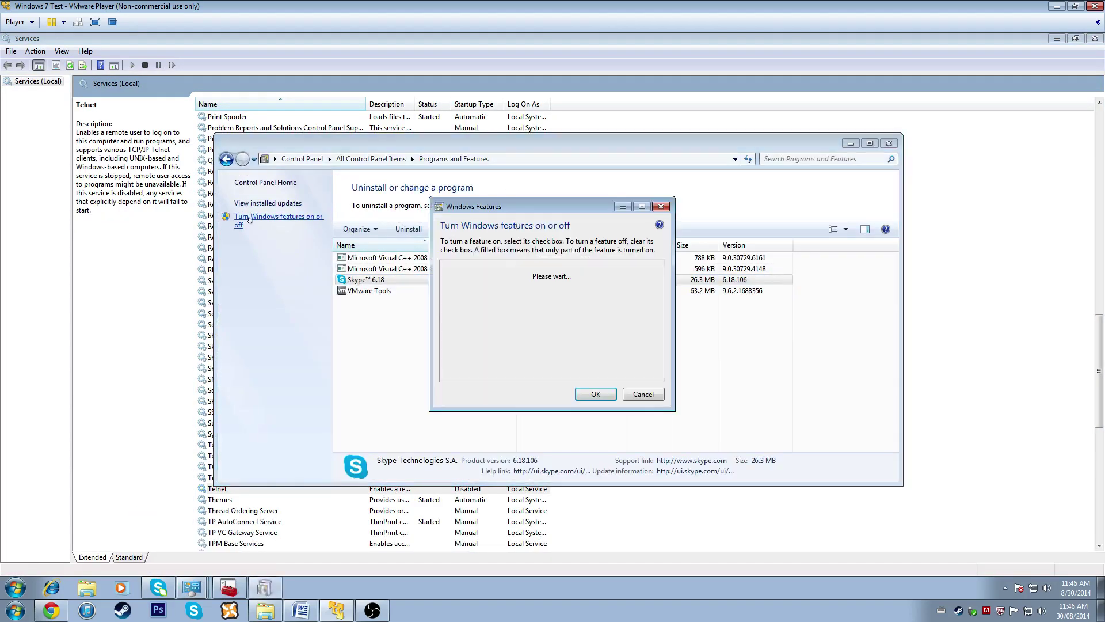
{"action": "scroll", "coordinate": [596, 300], "scroll_direction": "down", "scroll_amount": 4}
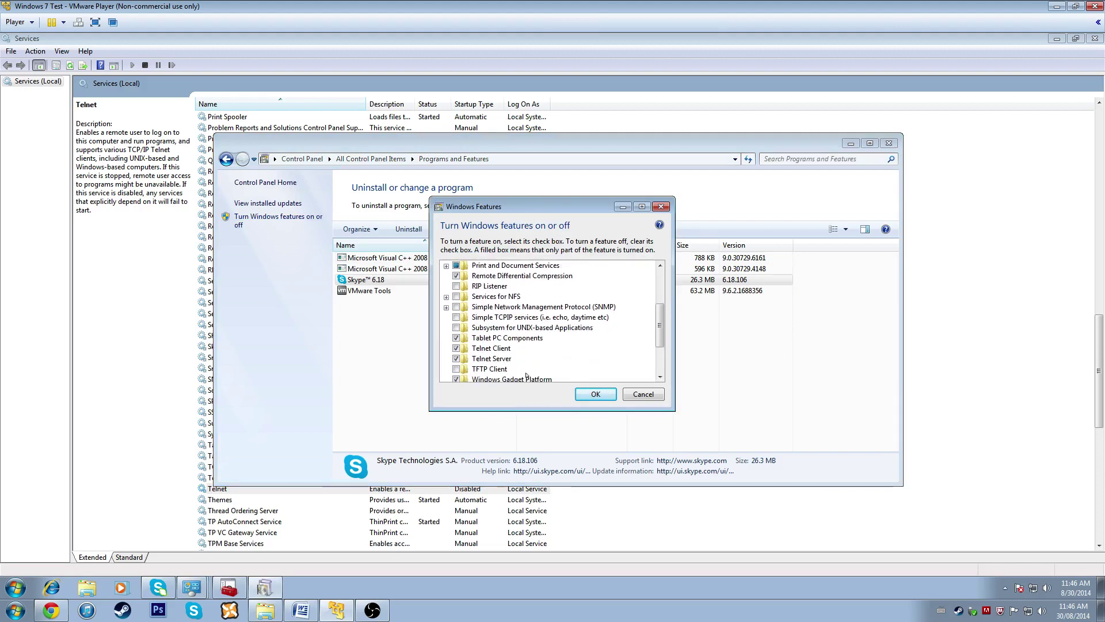
{"action": "left_click", "coordinate": [458, 317]}
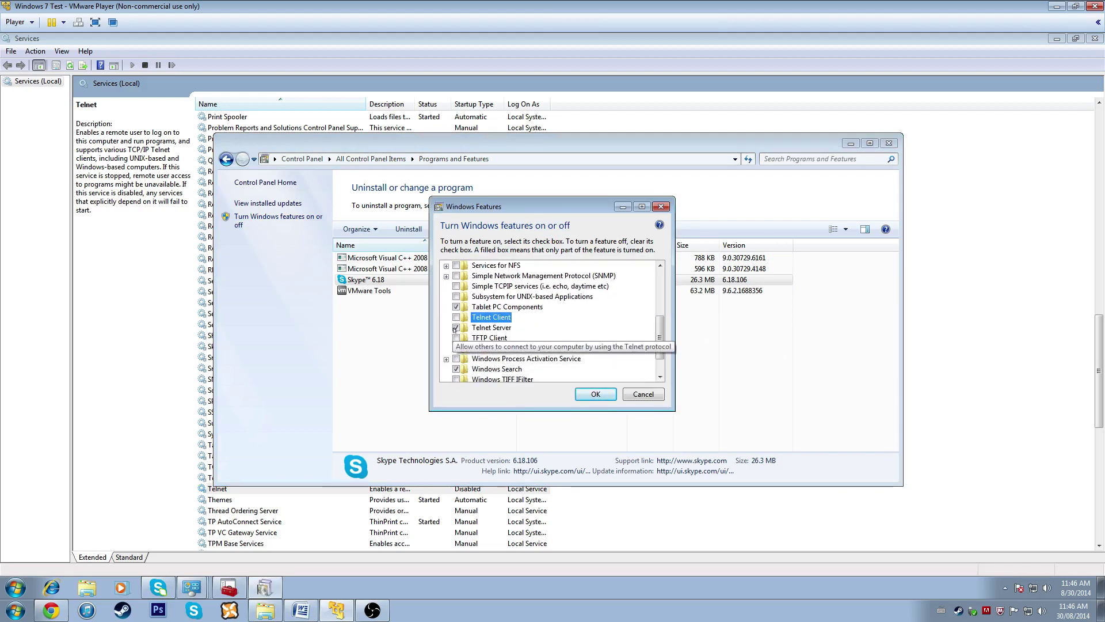
{"action": "left_click", "coordinate": [456, 328]}
{"action": "left_click", "coordinate": [596, 394]}
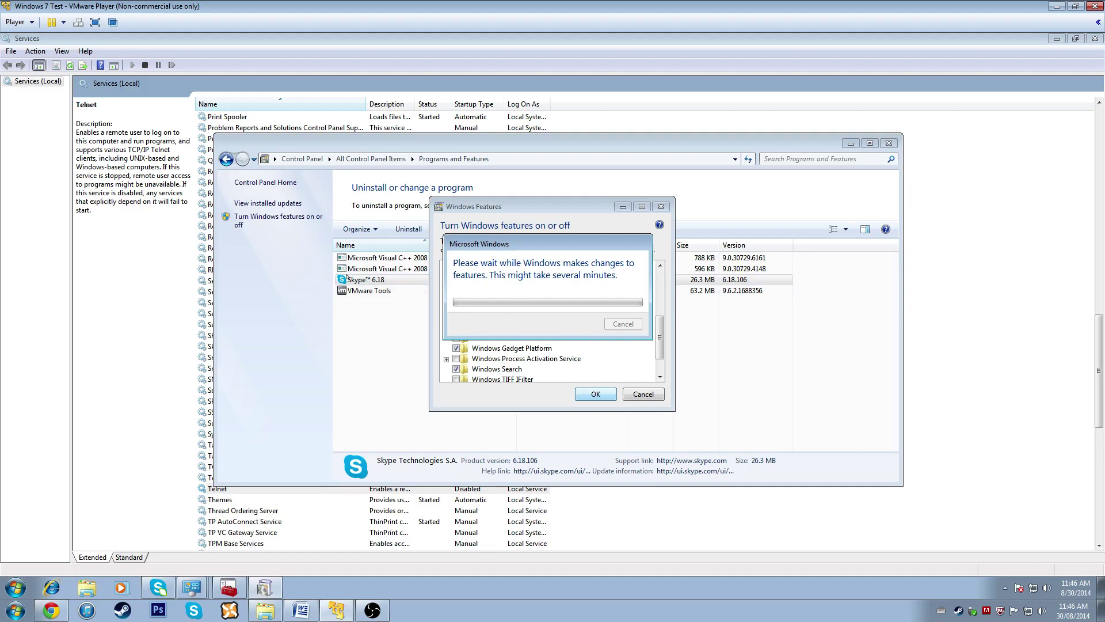
- Start Task Manager from the taskbar, enlarge its window, then close it
{"action": "right_click", "coordinate": [497, 586]}
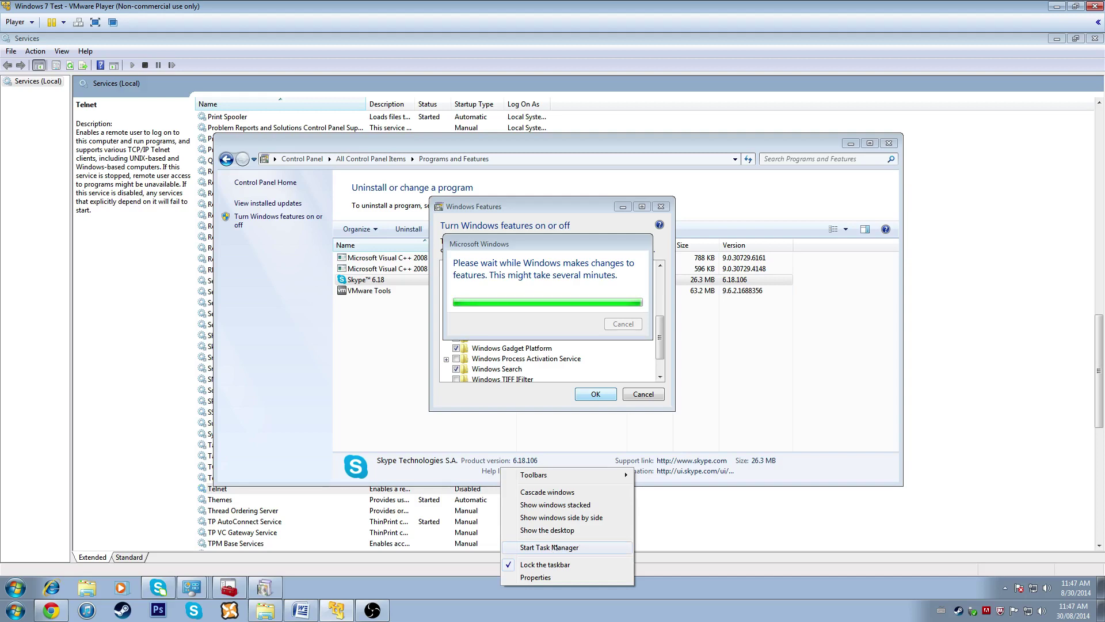
{"action": "right_click", "coordinate": [682, 586]}
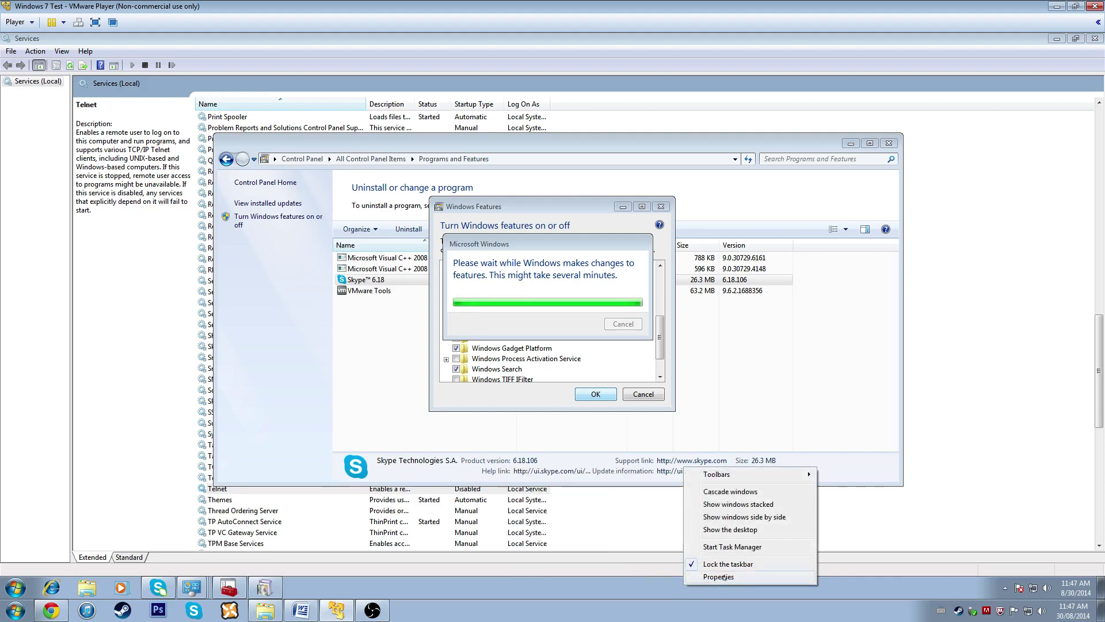
{"action": "left_click", "coordinate": [737, 547]}
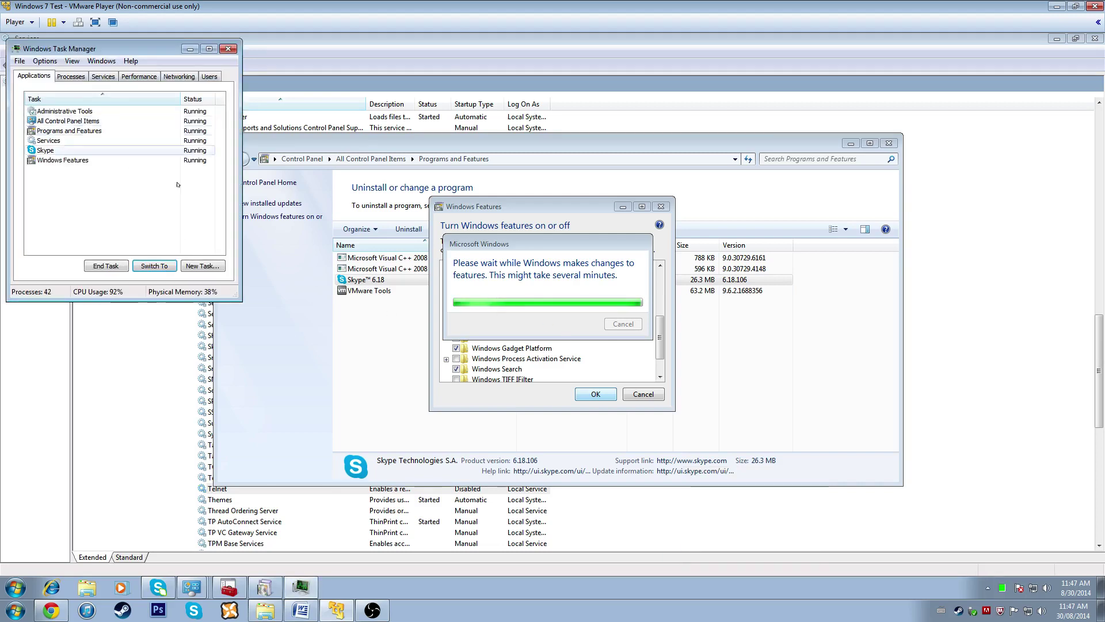
{"action": "left_click_drag", "start_coordinate": [241, 299], "coordinate": [656, 492]}
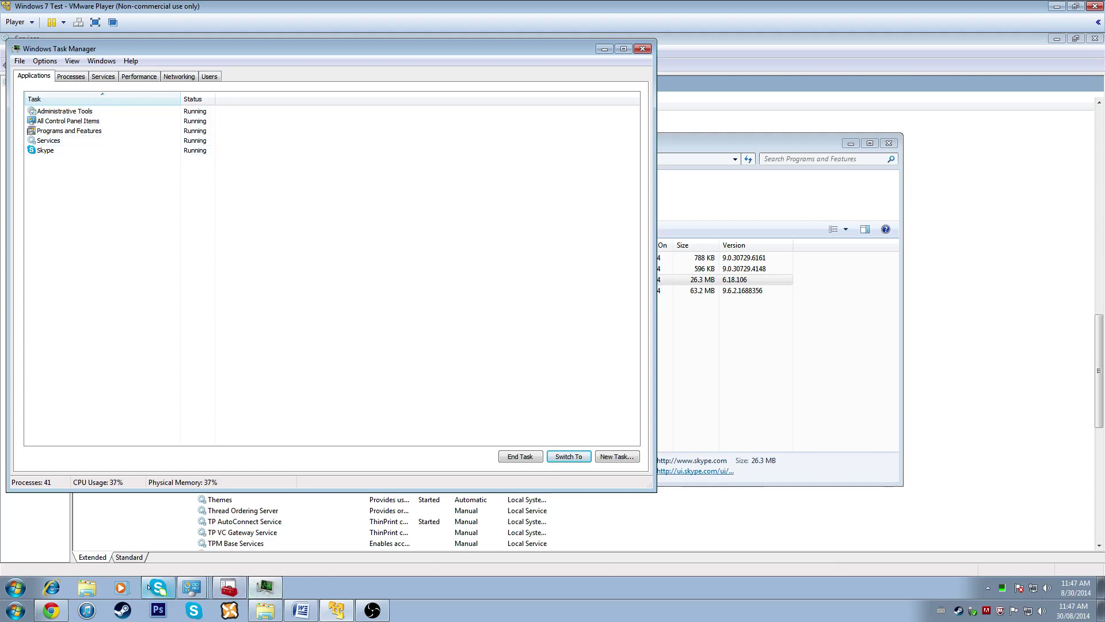
{"action": "left_click", "coordinate": [643, 49]}
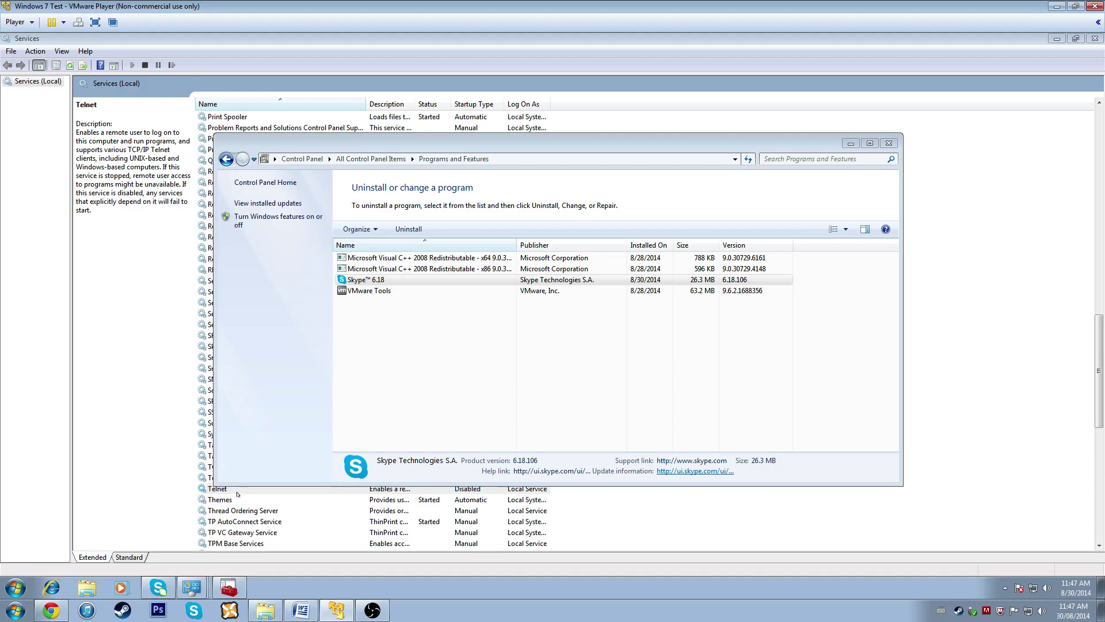
- Open Task Manager from the taskbar, close it, then reopen it from the Ctrl+Alt+Del screen
{"action": "right_click", "coordinate": [511, 582]}
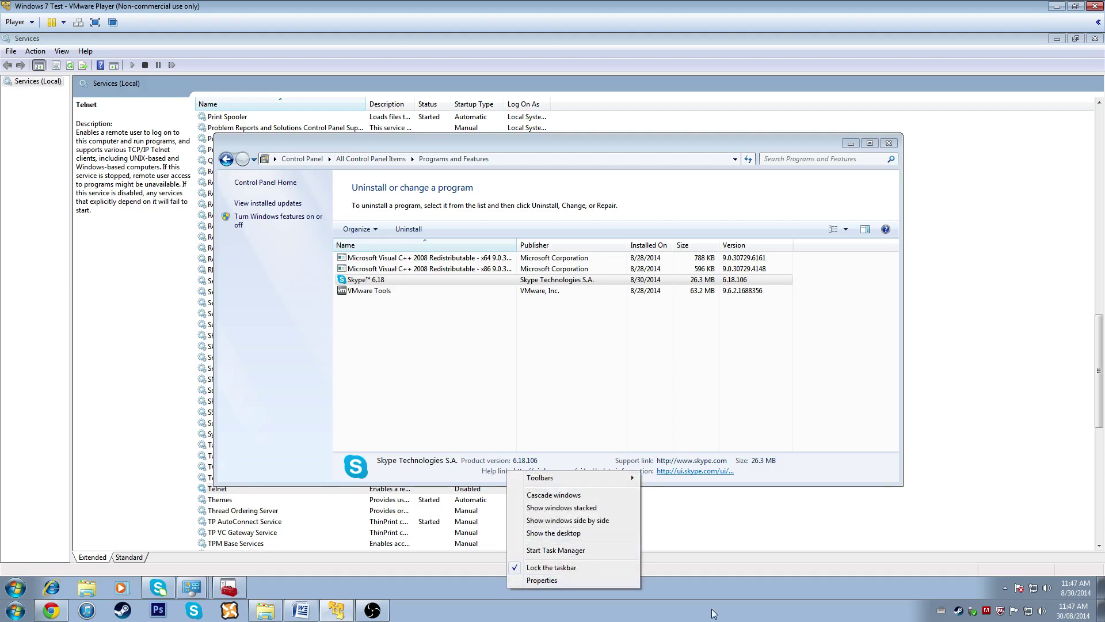
{"action": "left_click", "coordinate": [728, 587]}
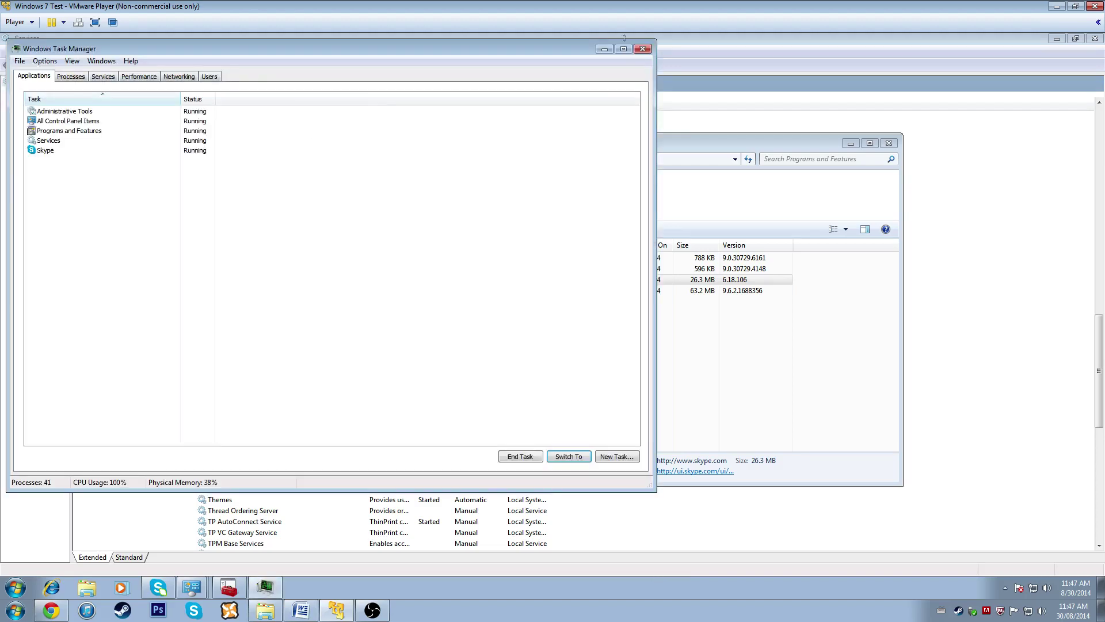
{"action": "left_click", "coordinate": [647, 52]}
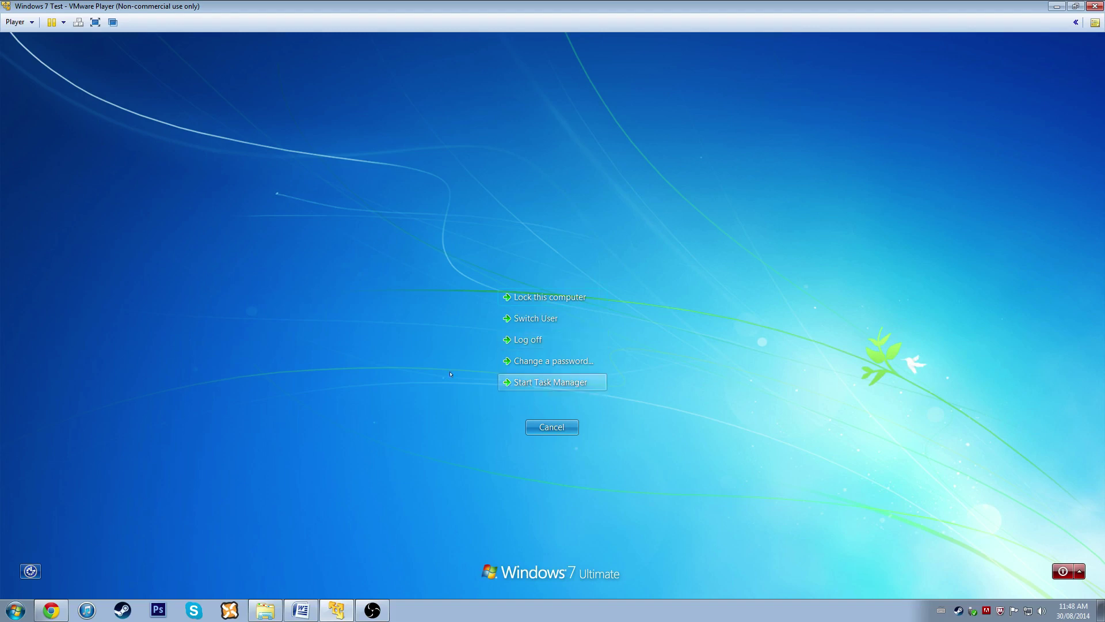
{"action": "left_click", "coordinate": [580, 382]}
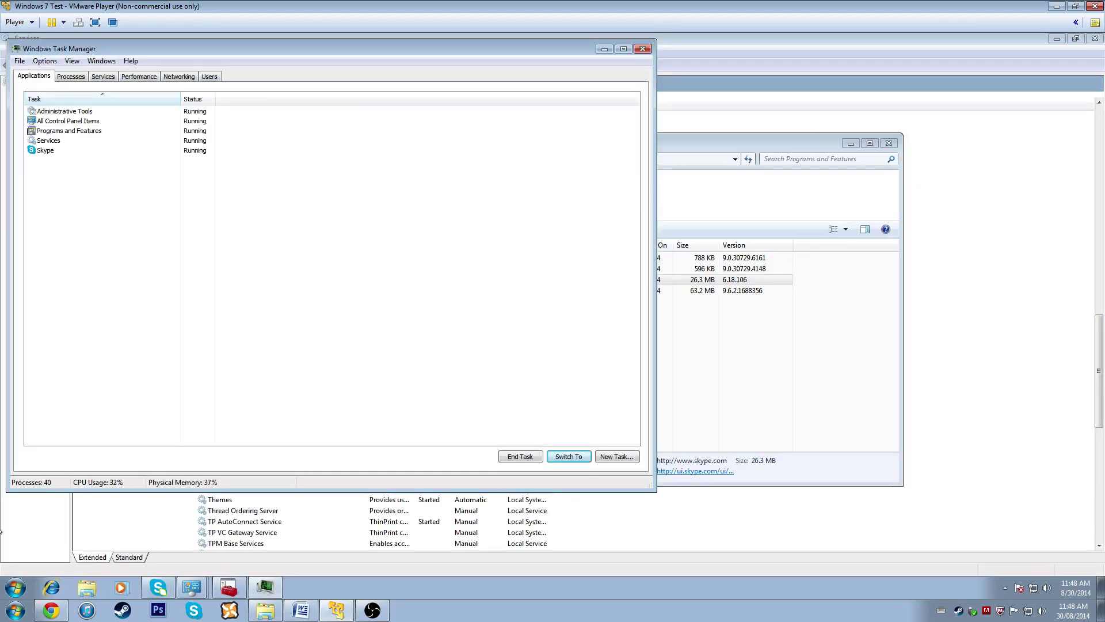
- Launch Task Manager by searching 'task man' in the Start menu
{"action": "left_click", "coordinate": [15, 587]}
{"action": "type", "text": "task"}
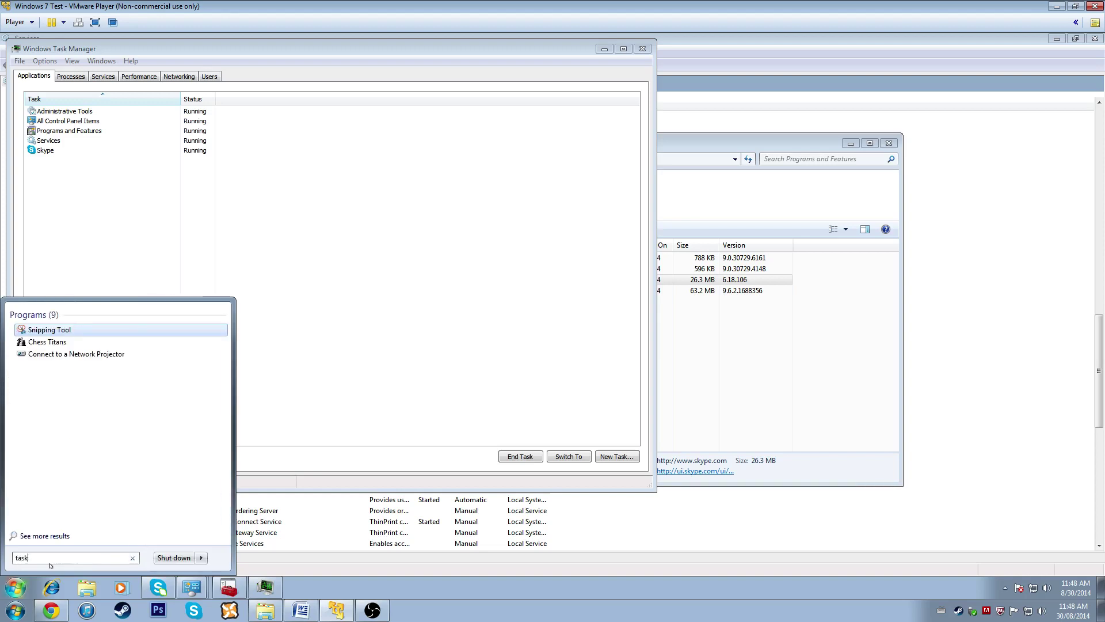
{"action": "type", "text": " mana"}
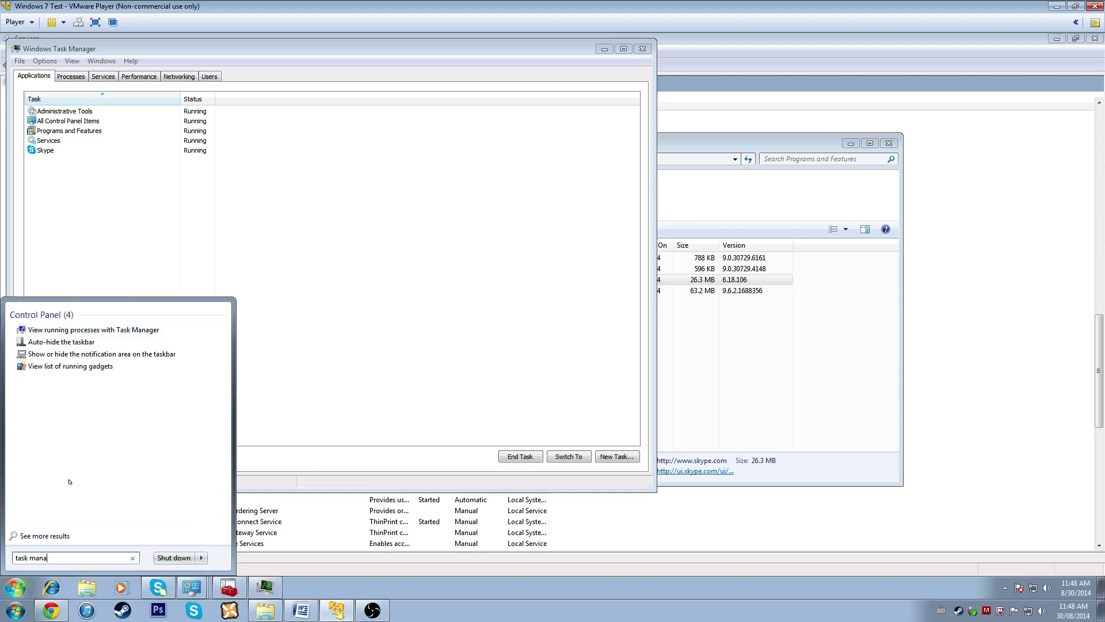
{"action": "key", "text": "BackSpace"}
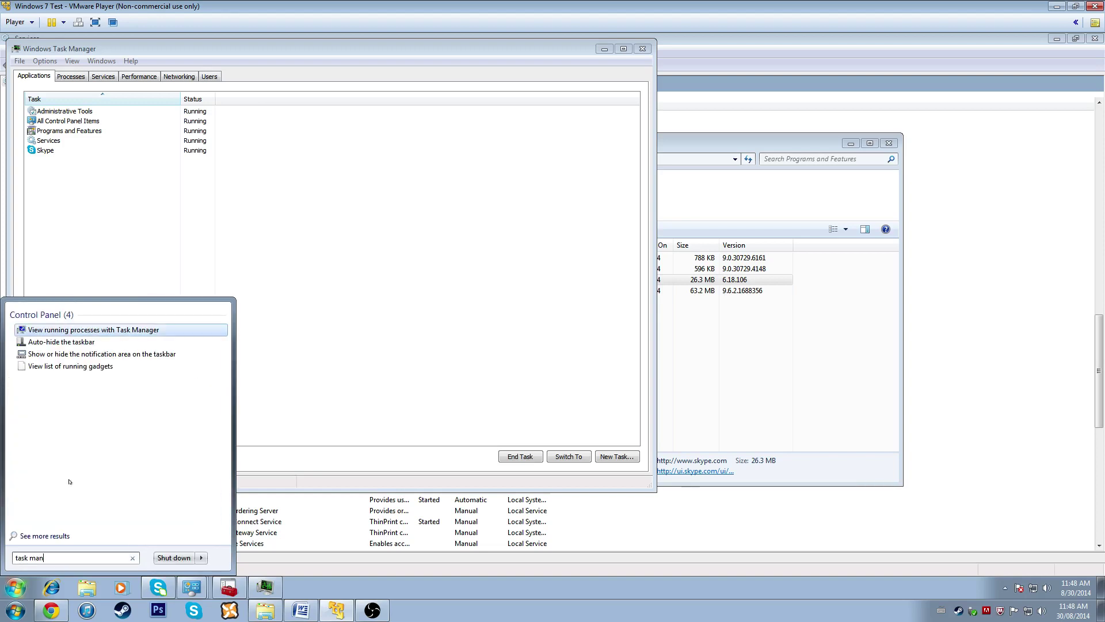
{"action": "left_click", "coordinate": [101, 329]}
{"action": "left_click", "coordinate": [16, 588]}
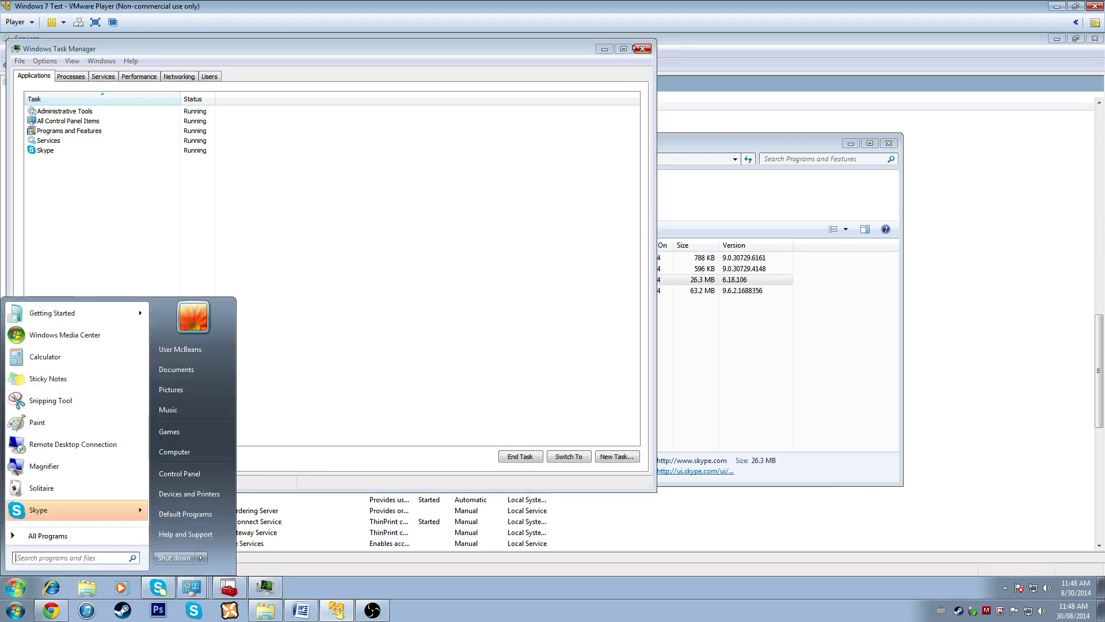
- Cycle through Task Manager's Processes, Services, Performance, Networking and Users tabs
{"action": "left_click", "coordinate": [321, 257]}
{"action": "left_click", "coordinate": [69, 78]}
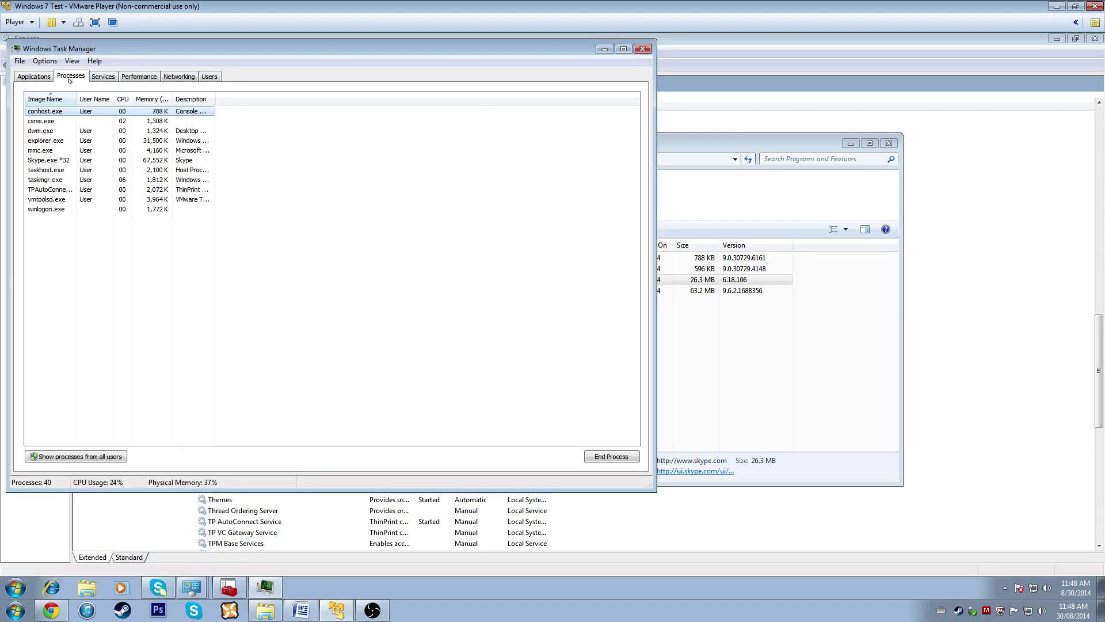
{"action": "left_click", "coordinate": [103, 76]}
{"action": "left_click", "coordinate": [138, 77]}
{"action": "left_click", "coordinate": [173, 77]}
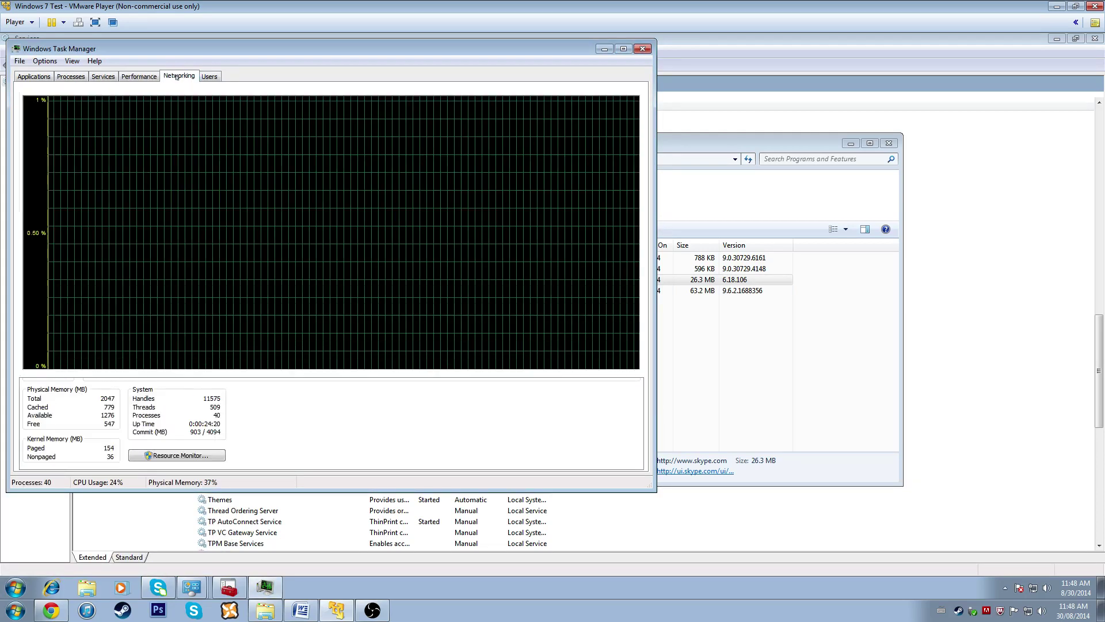
{"action": "left_click", "coordinate": [210, 78]}
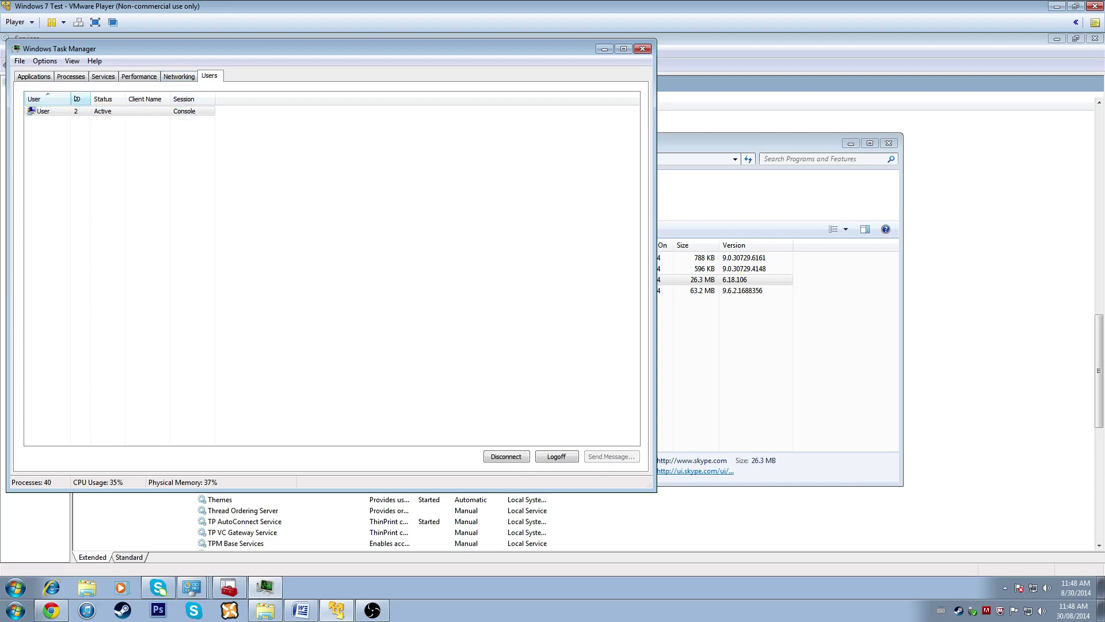
- Widen the User column and inspect the session's actions, finishing on Performance
{"action": "left_click_drag", "start_coordinate": [69, 97], "coordinate": [106, 96]}
{"action": "left_click", "coordinate": [104, 111]}
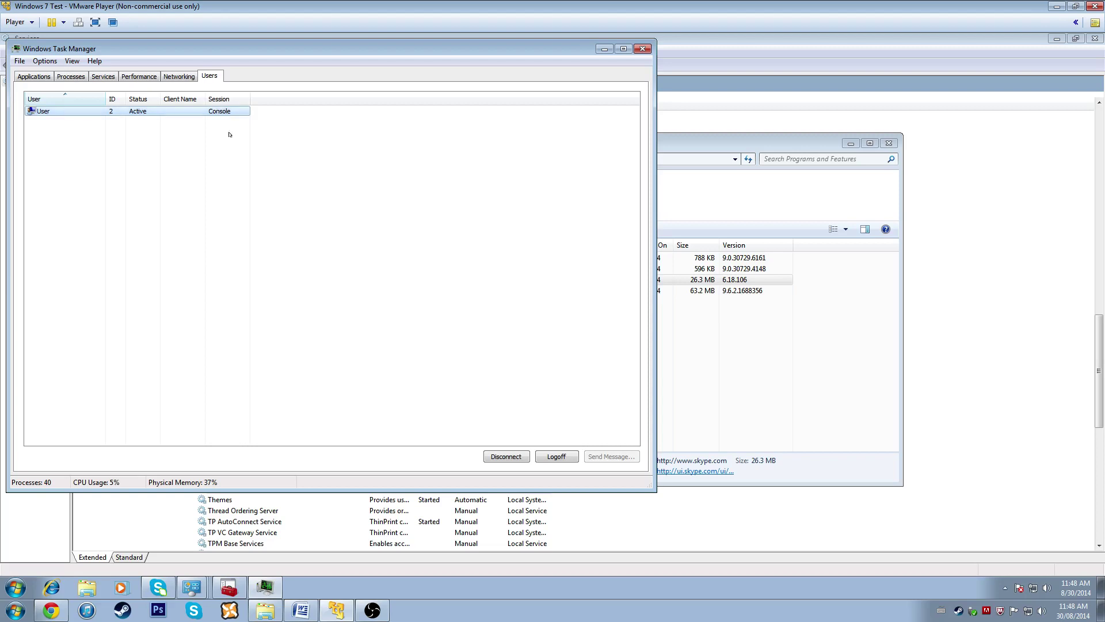
{"action": "right_click", "coordinate": [202, 113]}
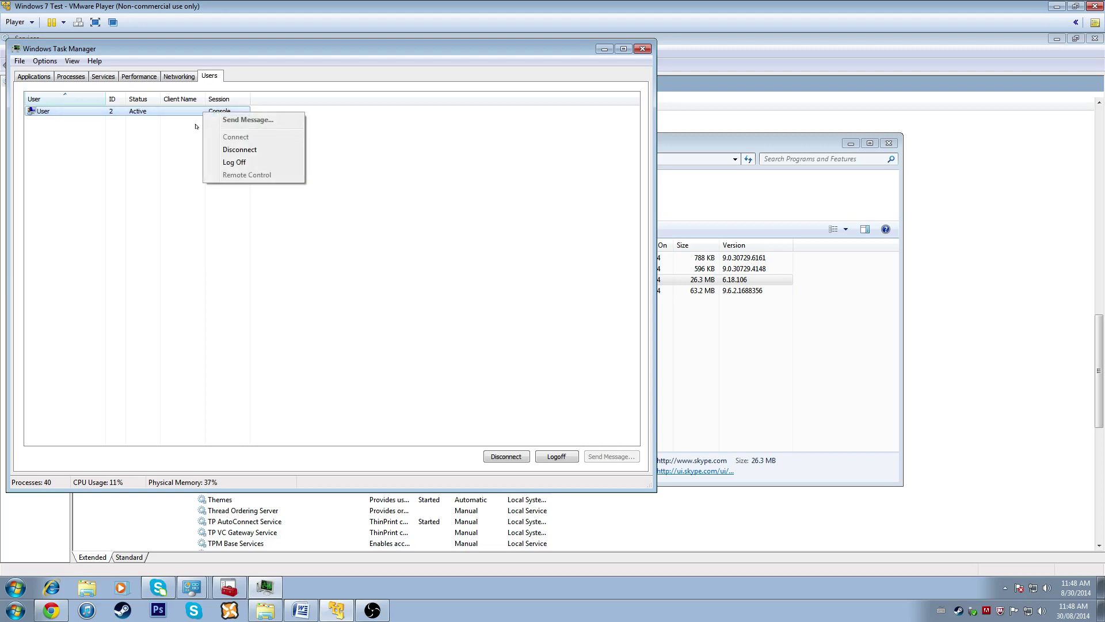
{"action": "left_click", "coordinate": [133, 177]}
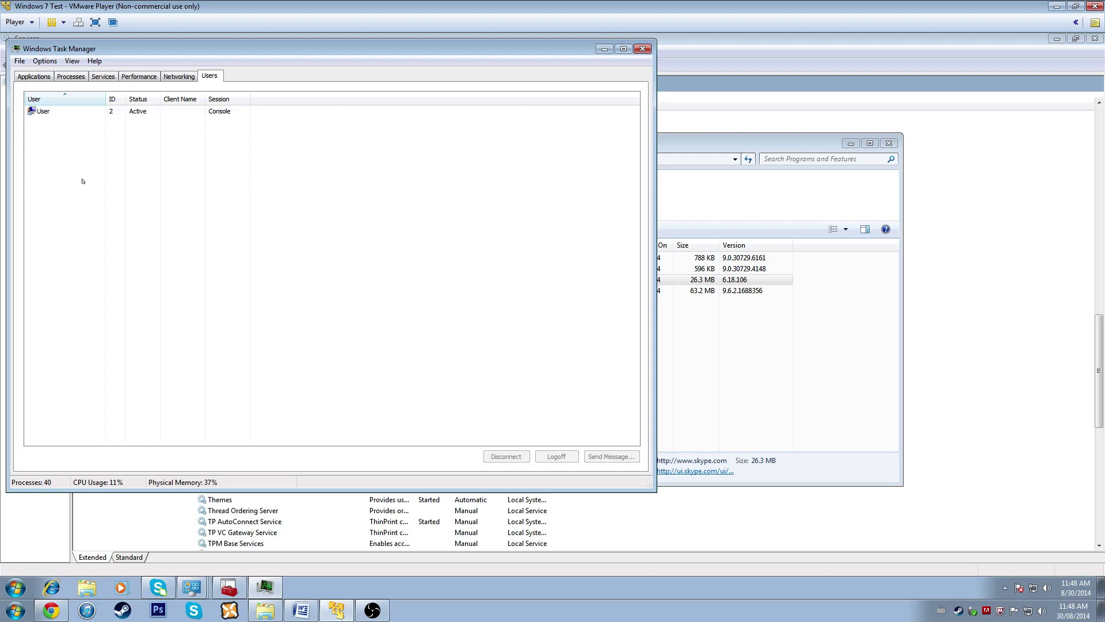
{"action": "left_click", "coordinate": [179, 77]}
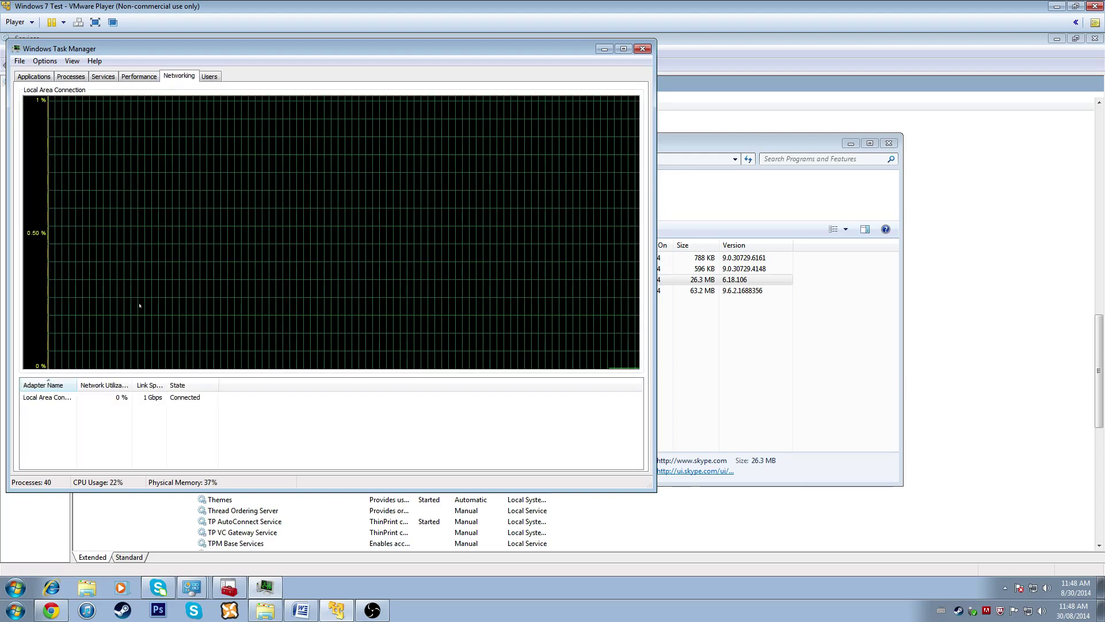
{"action": "left_click", "coordinate": [139, 78]}
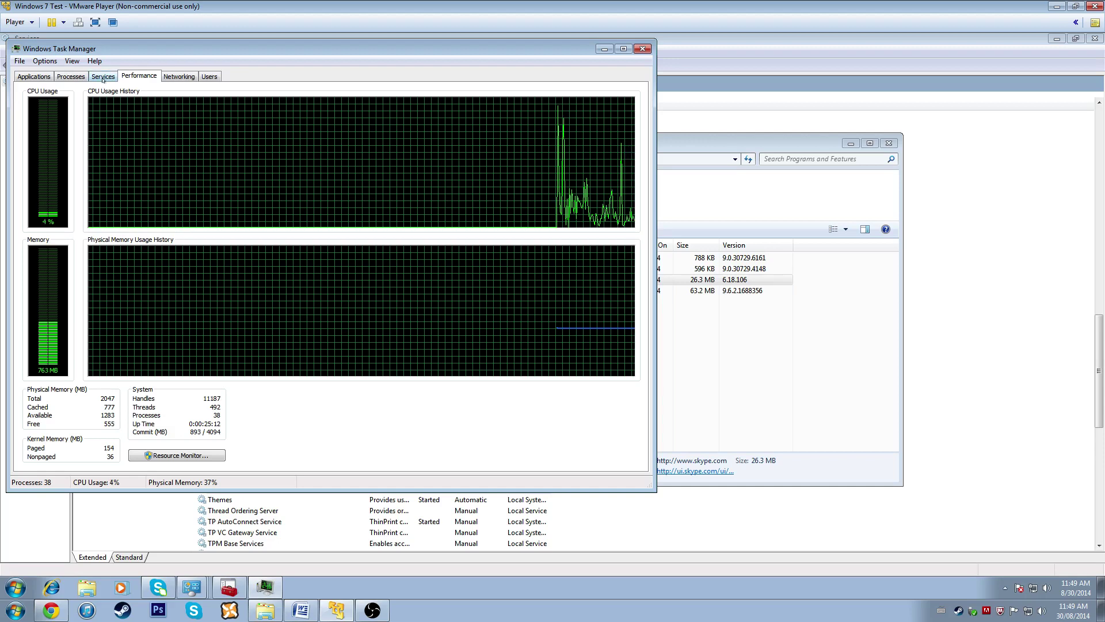
- Browse the Services tab with a widened Name column, then widen Image Name on Processes
{"action": "left_click", "coordinate": [103, 77]}
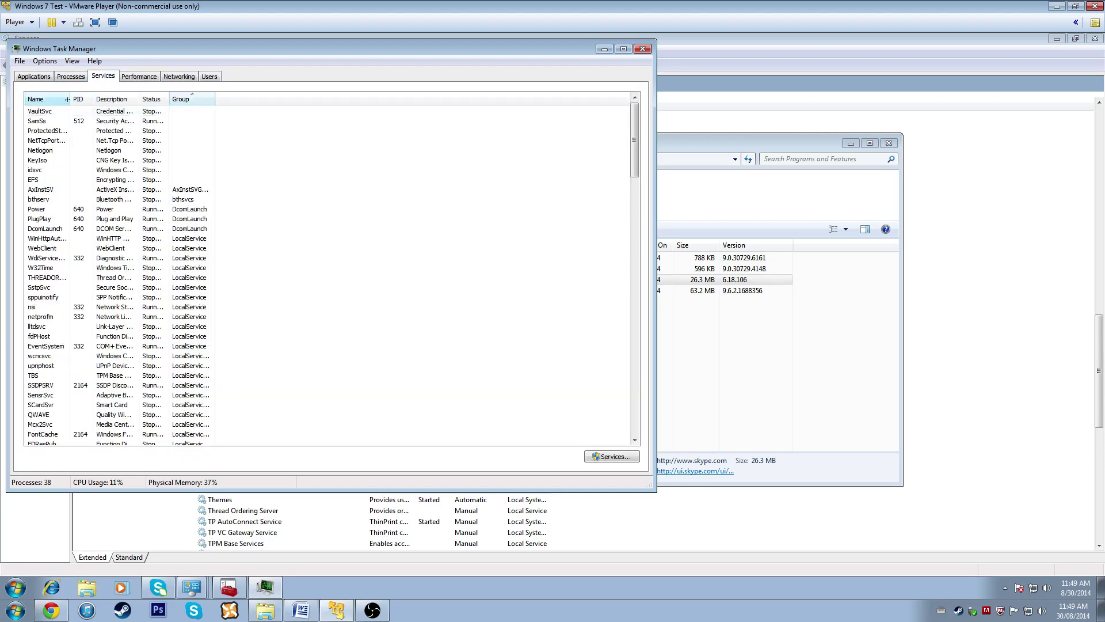
{"action": "left_click_drag", "start_coordinate": [67, 100], "coordinate": [139, 99]}
{"action": "scroll", "coordinate": [126, 248], "scroll_direction": "down", "scroll_amount": 3}
{"action": "scroll", "coordinate": [126, 250], "scroll_direction": "down", "scroll_amount": 20}
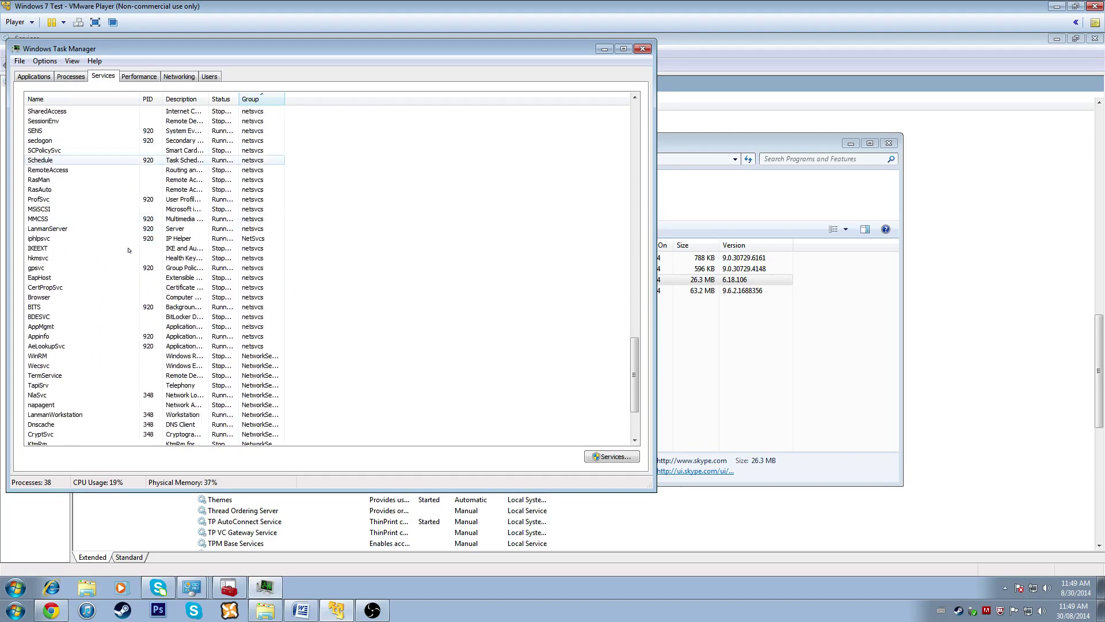
{"action": "scroll", "coordinate": [128, 249], "scroll_direction": "down", "scroll_amount": 3}
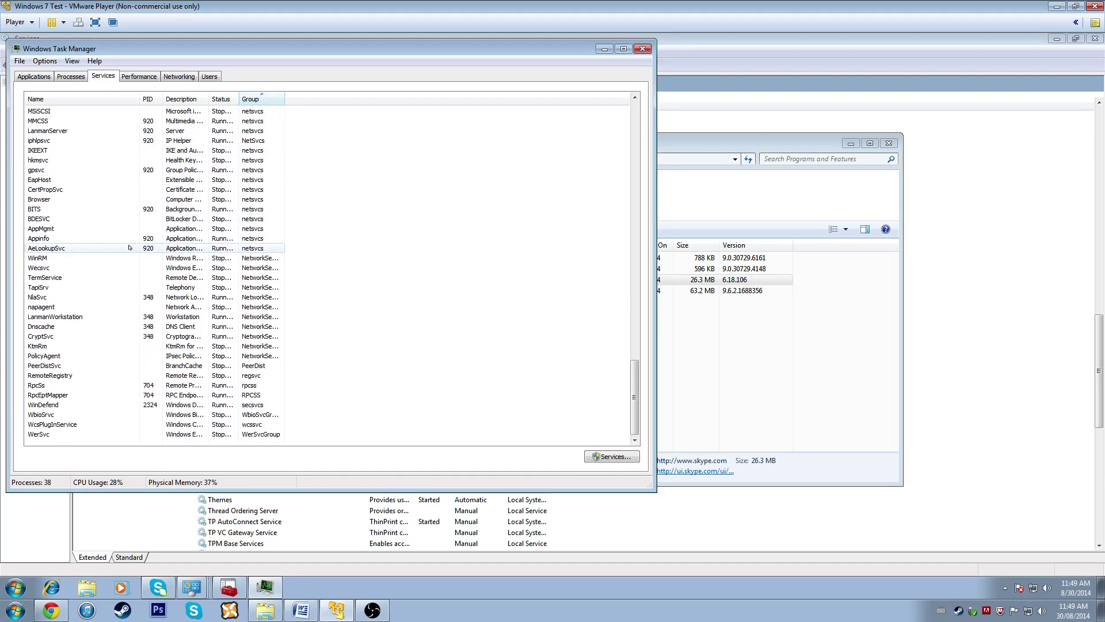
{"action": "left_click", "coordinate": [71, 76]}
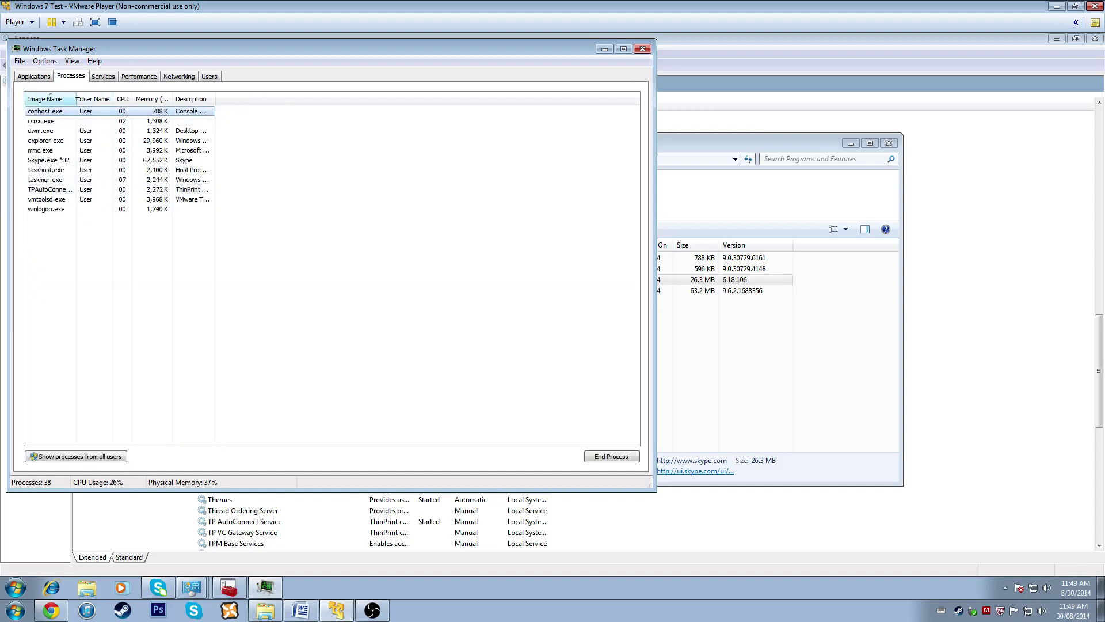
{"action": "left_click_drag", "start_coordinate": [76, 98], "coordinate": [466, 99]}
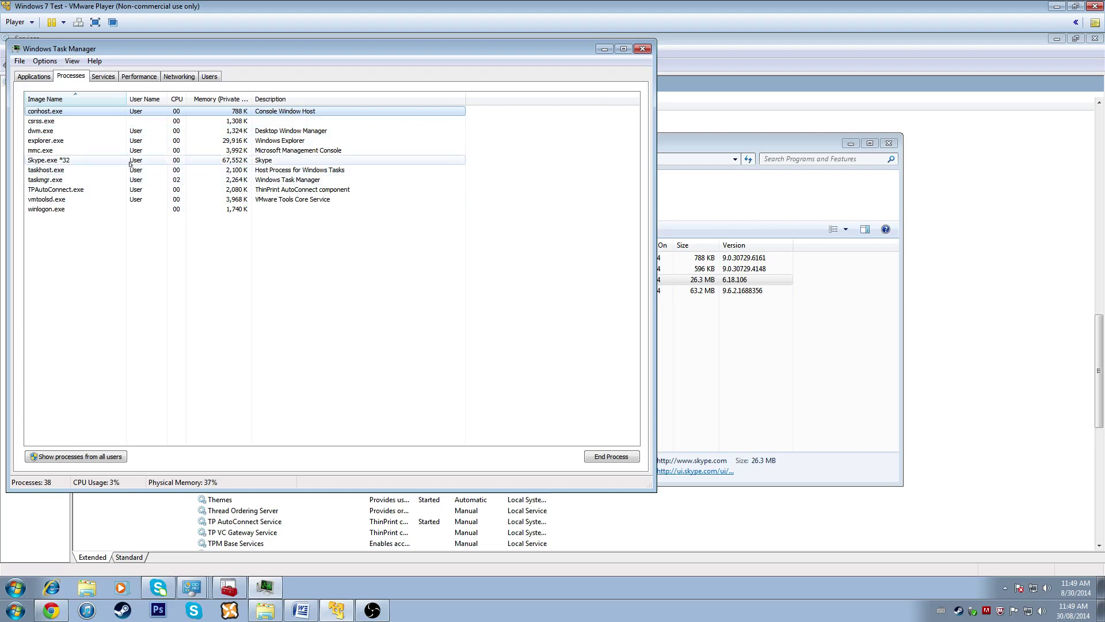
- Switch between the Applications and Processes tabs, inspecting the Skype task's actions
{"action": "left_click", "coordinate": [40, 73]}
{"action": "left_click", "coordinate": [76, 78]}
{"action": "left_click", "coordinate": [38, 79]}
{"action": "left_click", "coordinate": [66, 78]}
{"action": "left_click", "coordinate": [40, 76]}
{"action": "left_click", "coordinate": [64, 75]}
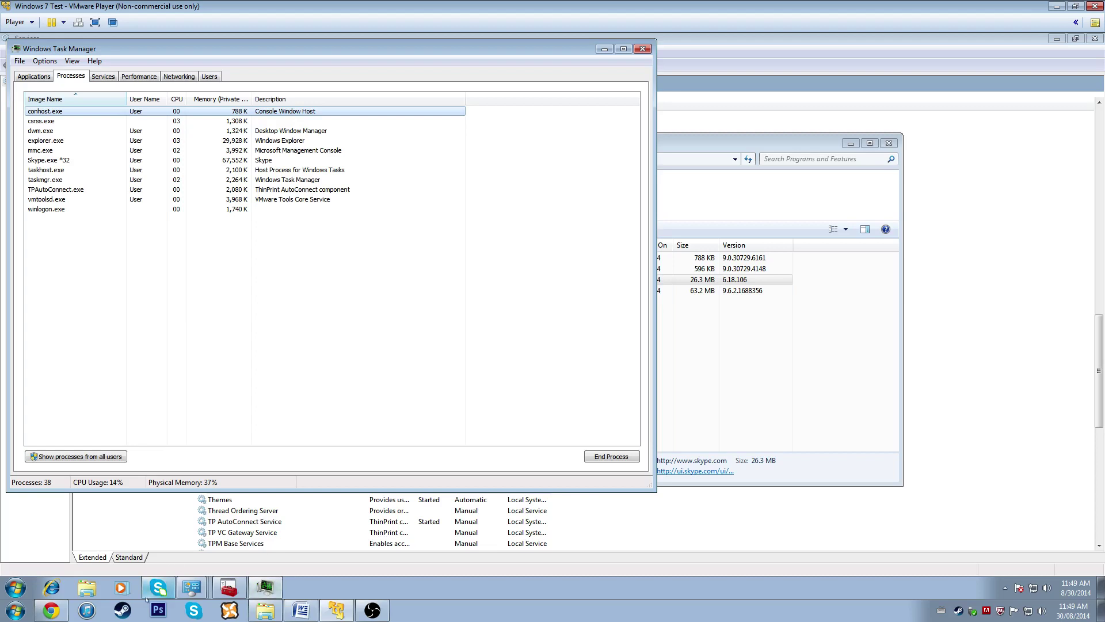
{"action": "left_click", "coordinate": [36, 78]}
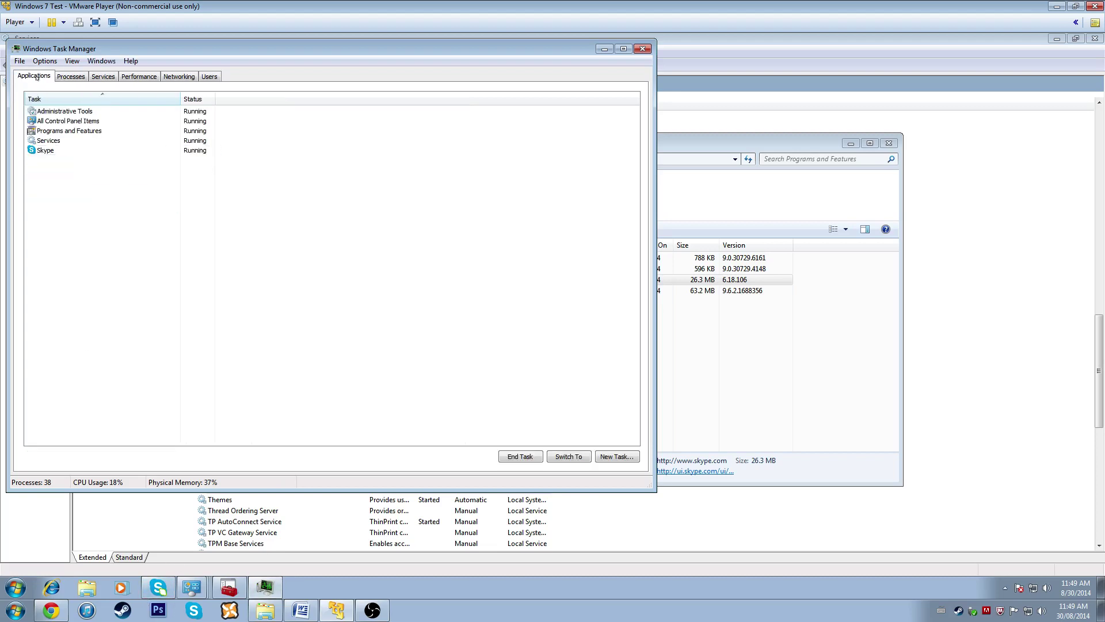
{"action": "right_click", "coordinate": [61, 148]}
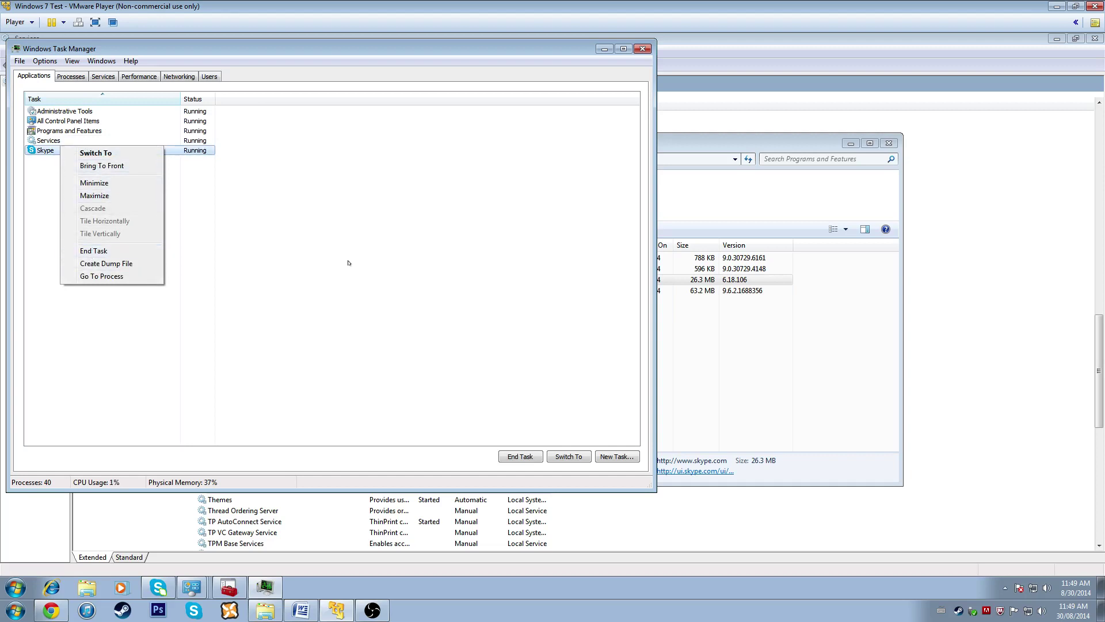
{"action": "left_click", "coordinate": [387, 276]}
{"action": "left_click", "coordinate": [79, 78]}
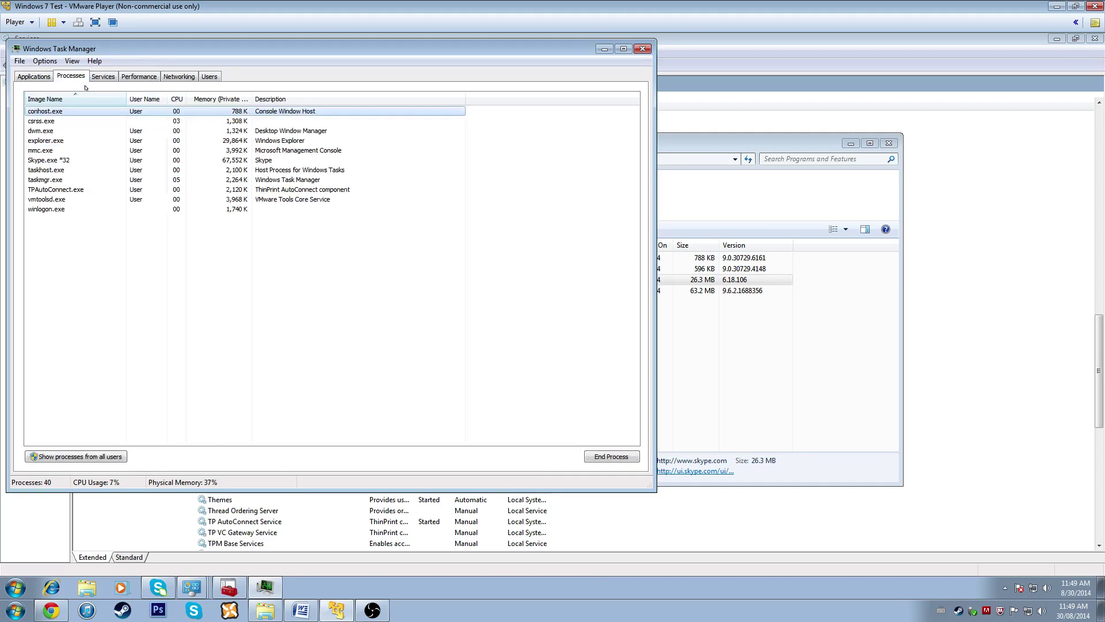
{"action": "left_click", "coordinate": [34, 76]}
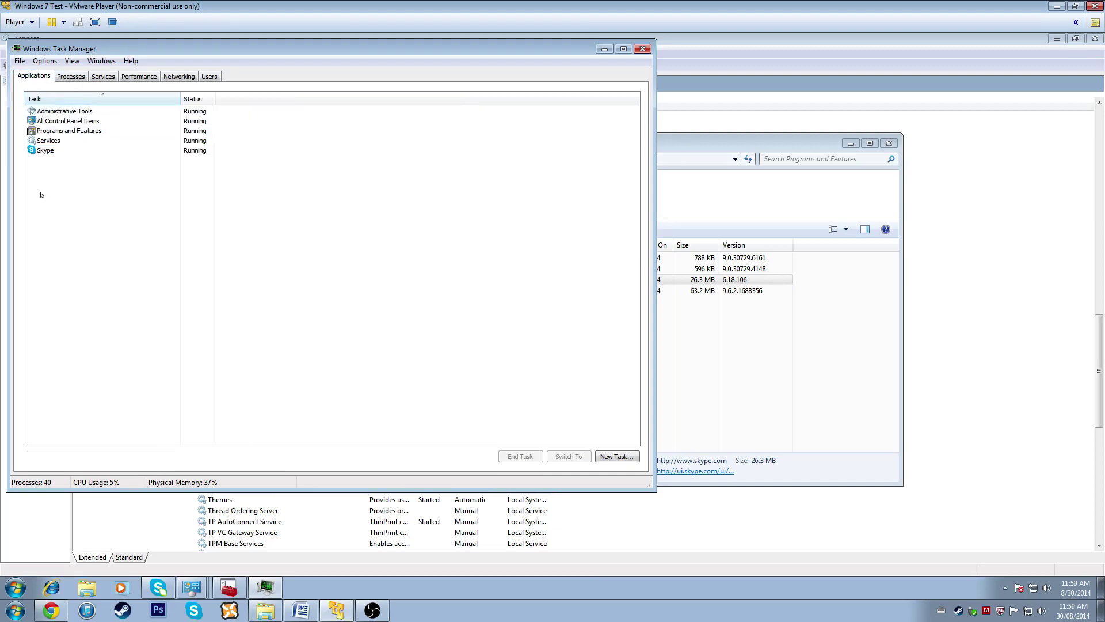
{"action": "left_click", "coordinate": [74, 78]}
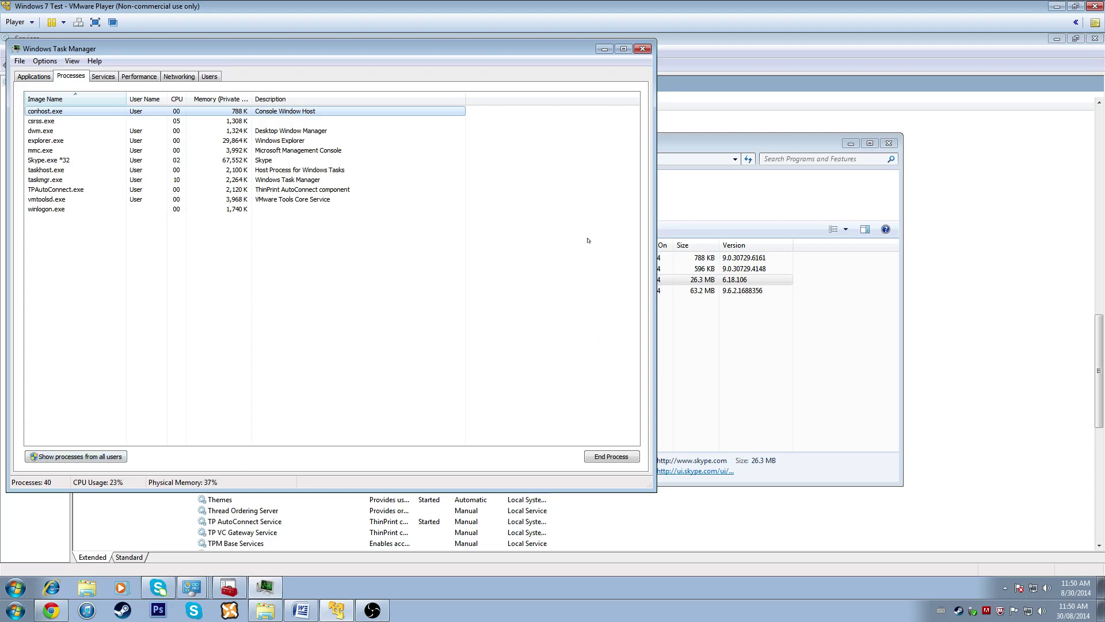
- Use Go To Process on the Skype task and end Skype.exe *32
{"action": "left_click", "coordinate": [52, 160]}
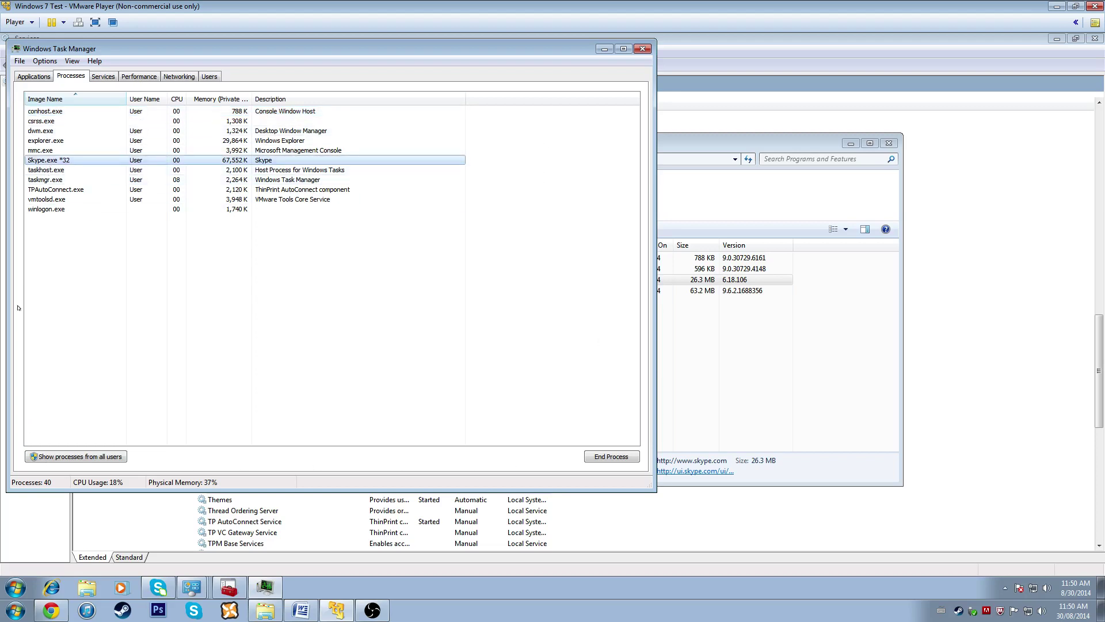
{"action": "right_click", "coordinate": [52, 160]}
{"action": "left_click", "coordinate": [34, 76]}
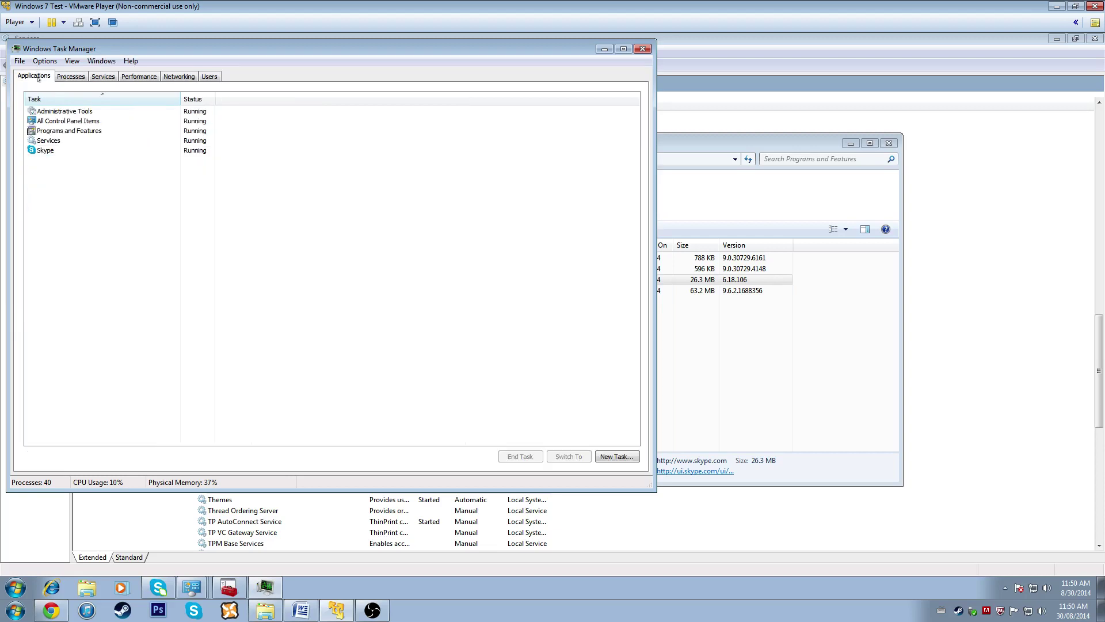
{"action": "right_click", "coordinate": [47, 150]}
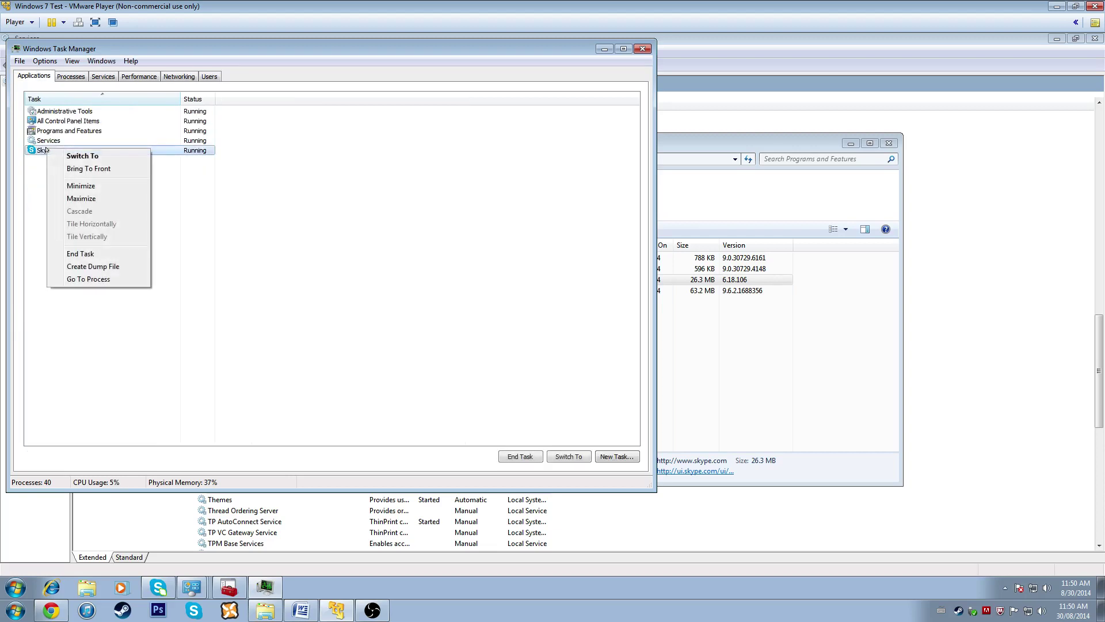
{"action": "left_click", "coordinate": [98, 280]}
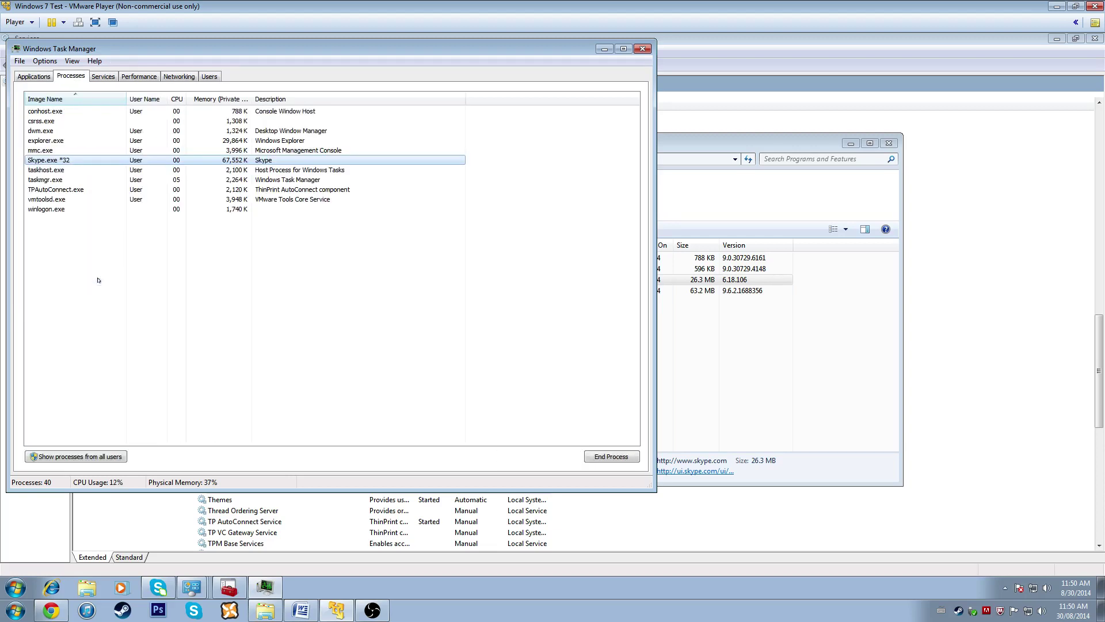
{"action": "right_click", "coordinate": [99, 160]}
{"action": "left_click", "coordinate": [144, 184]}
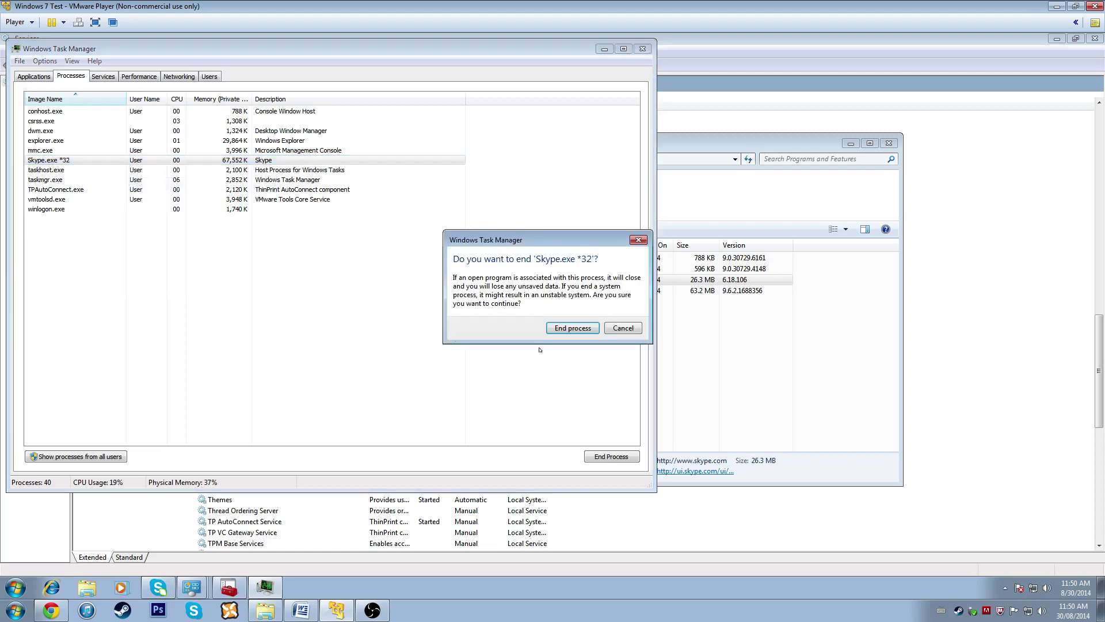
{"action": "left_click", "coordinate": [570, 328]}
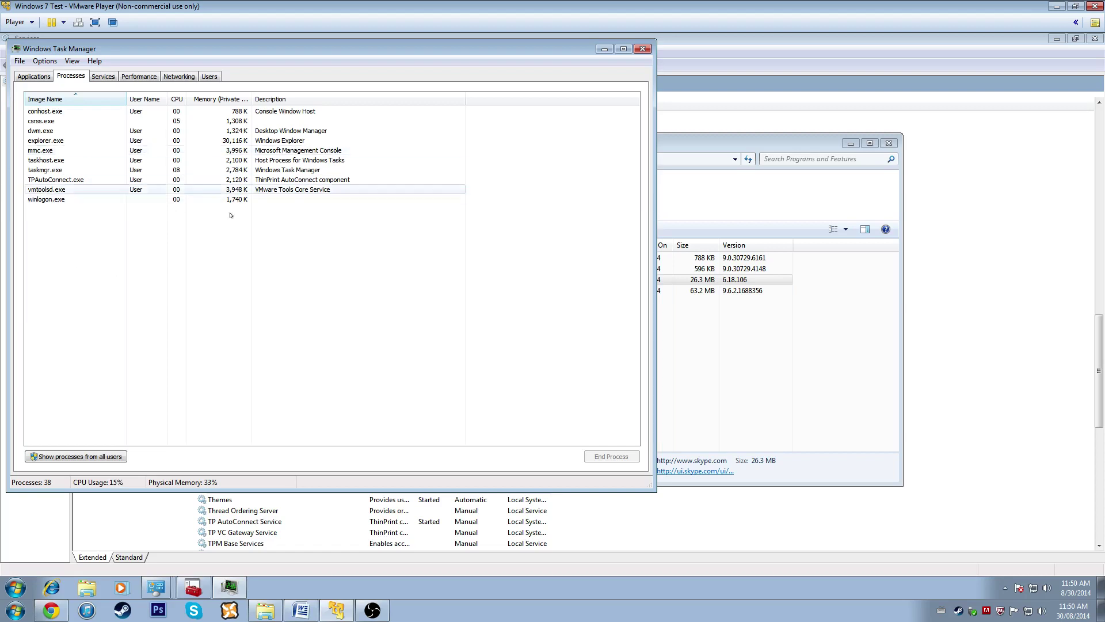
- Close Task Manager and uninstall Skype 6.18 from Programs and Features
{"action": "left_click", "coordinate": [643, 49]}
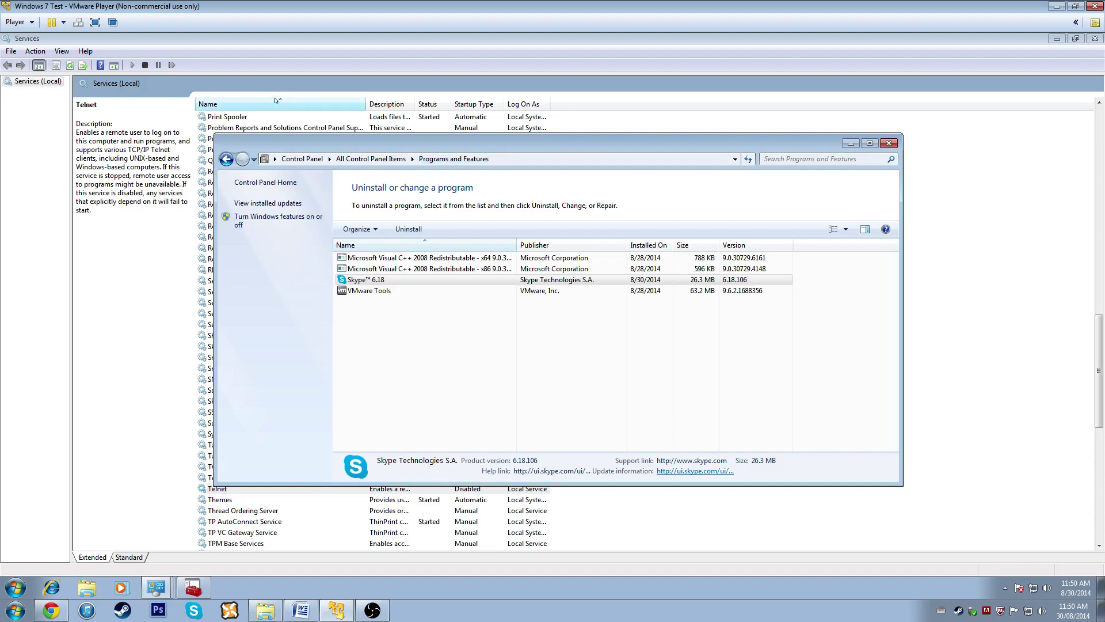
{"action": "left_click", "coordinate": [373, 281]}
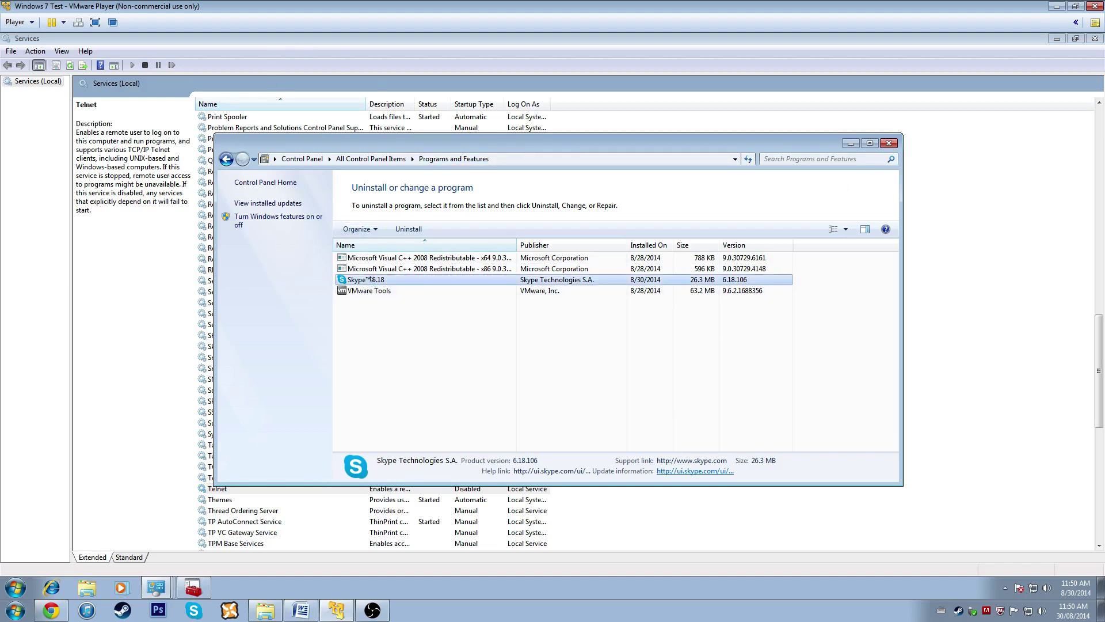
{"action": "right_click", "coordinate": [371, 280]}
{"action": "left_click", "coordinate": [394, 286]}
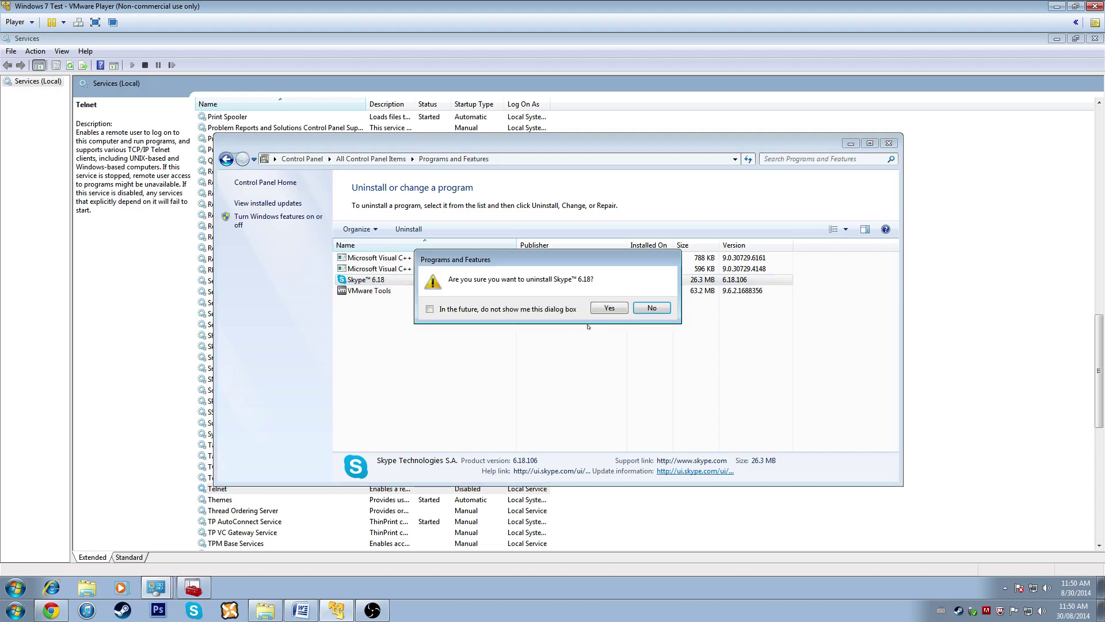
{"action": "left_click", "coordinate": [610, 309]}
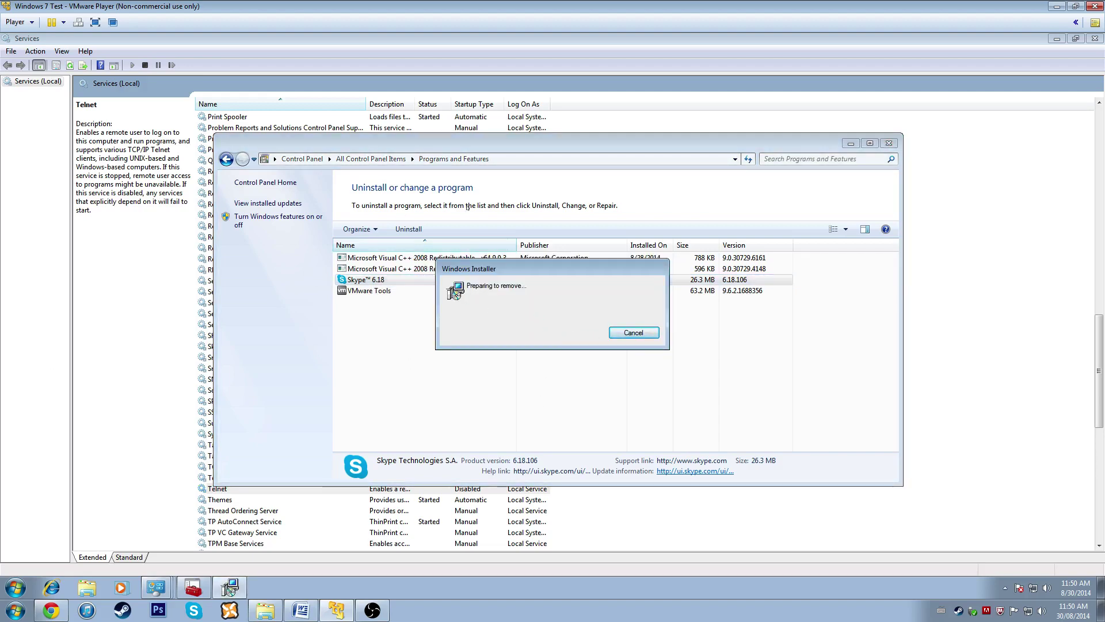
- Close the Services window and approve the Skype uninstaller's UAC prompt
{"action": "left_click", "coordinate": [541, 47]}
{"action": "left_click", "coordinate": [1095, 39]}
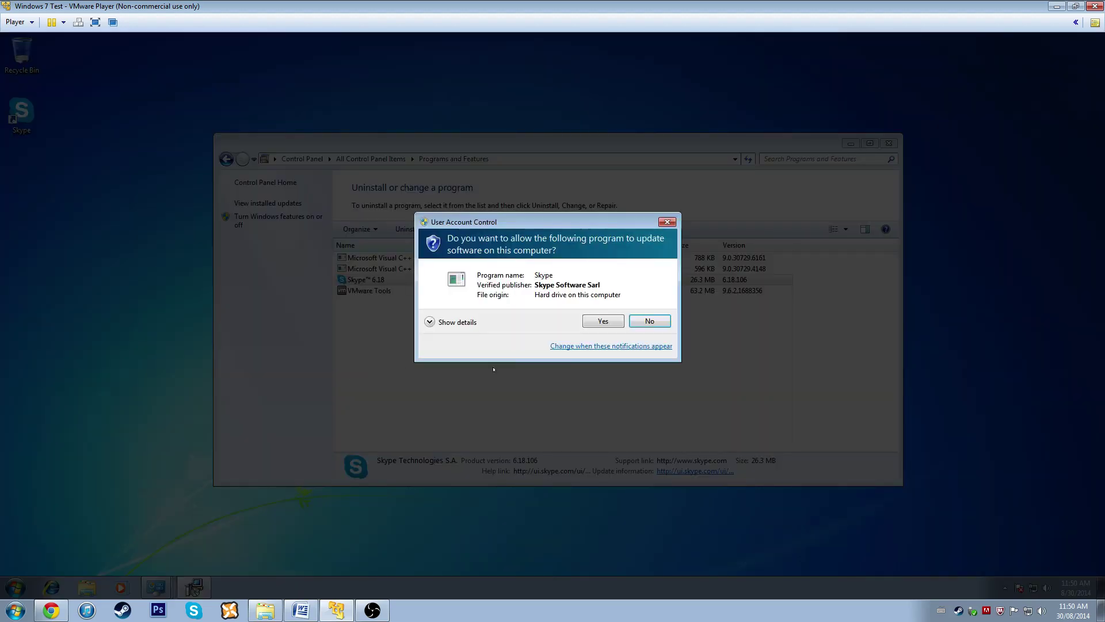
{"action": "left_click", "coordinate": [599, 320]}
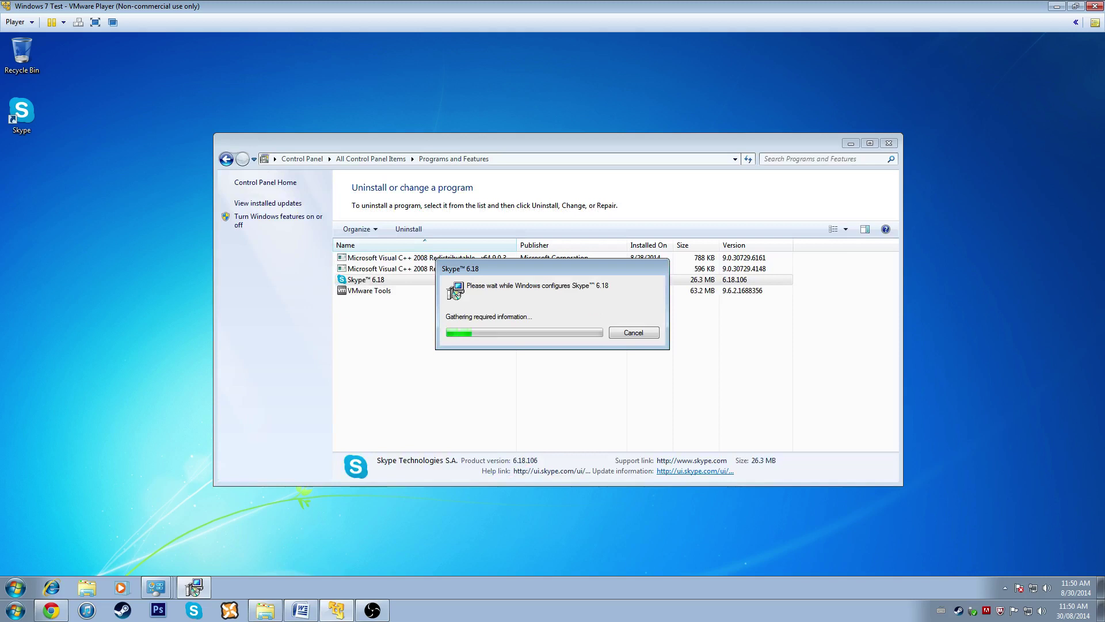